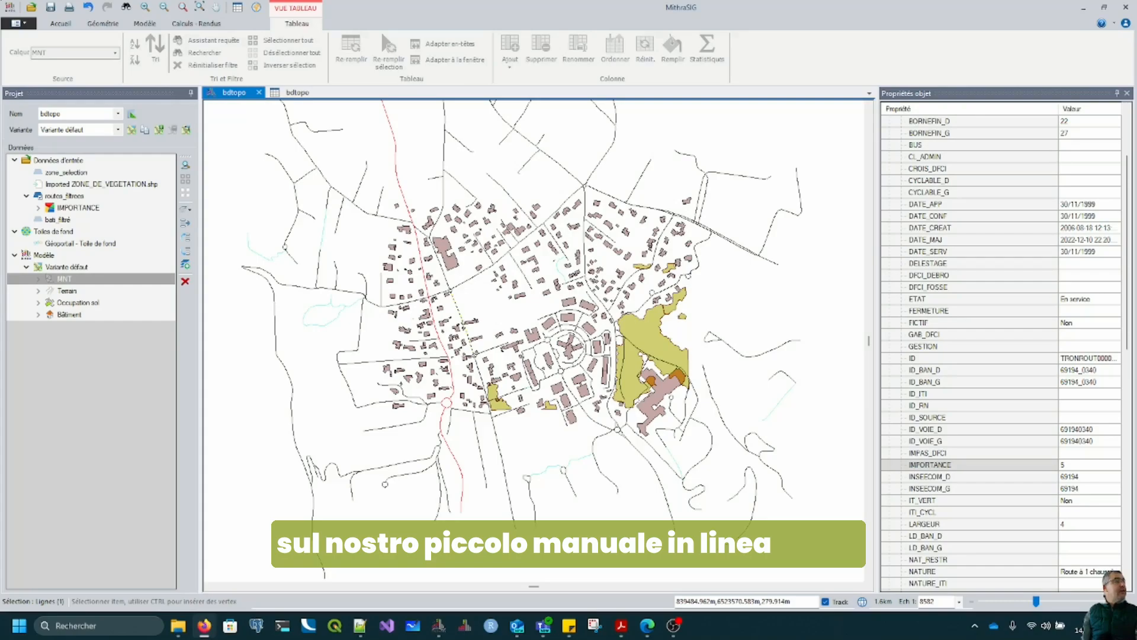
- Switch to the browser's MithraSIG documentation, maximize it and search the guide for "fonctions"
drag(0, 302, 557, 75)
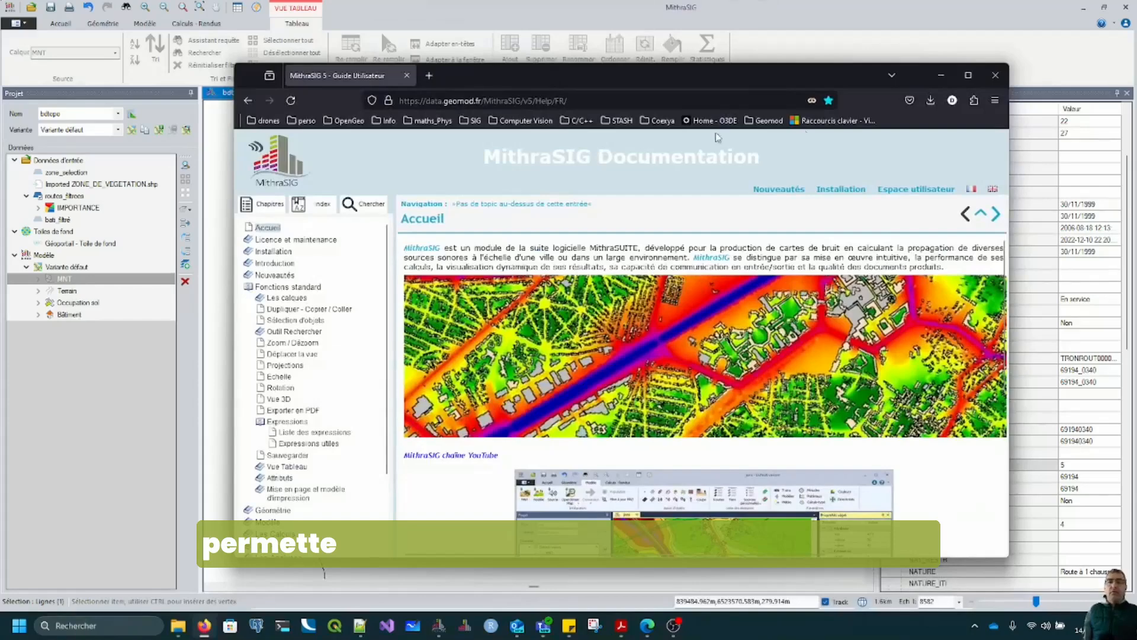
click(968, 75)
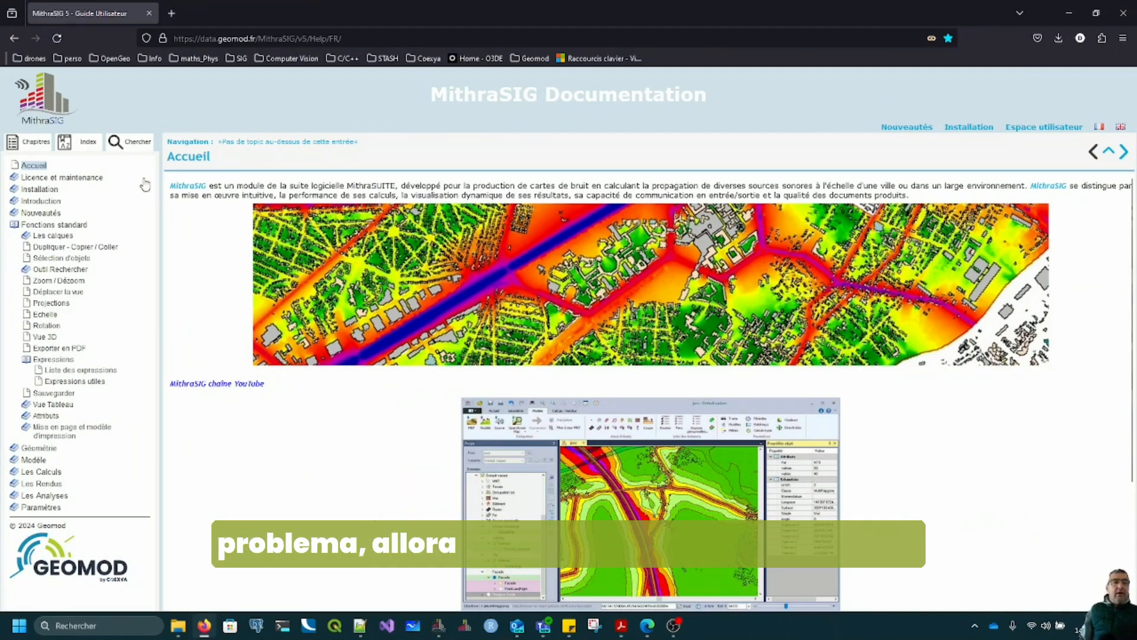
click(127, 145)
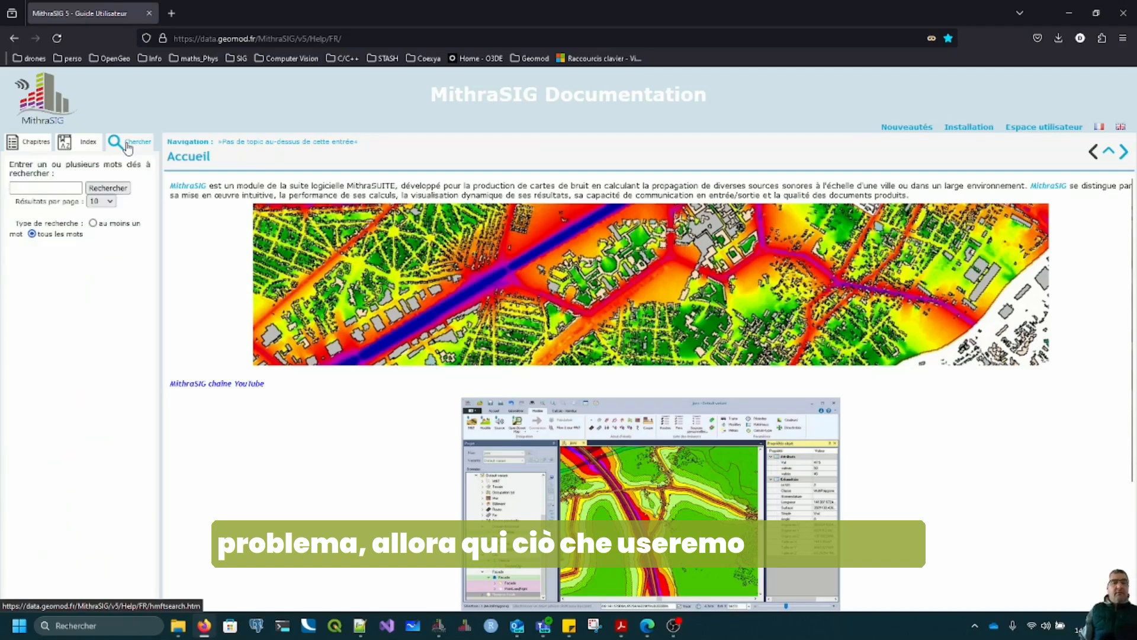
click(71, 190)
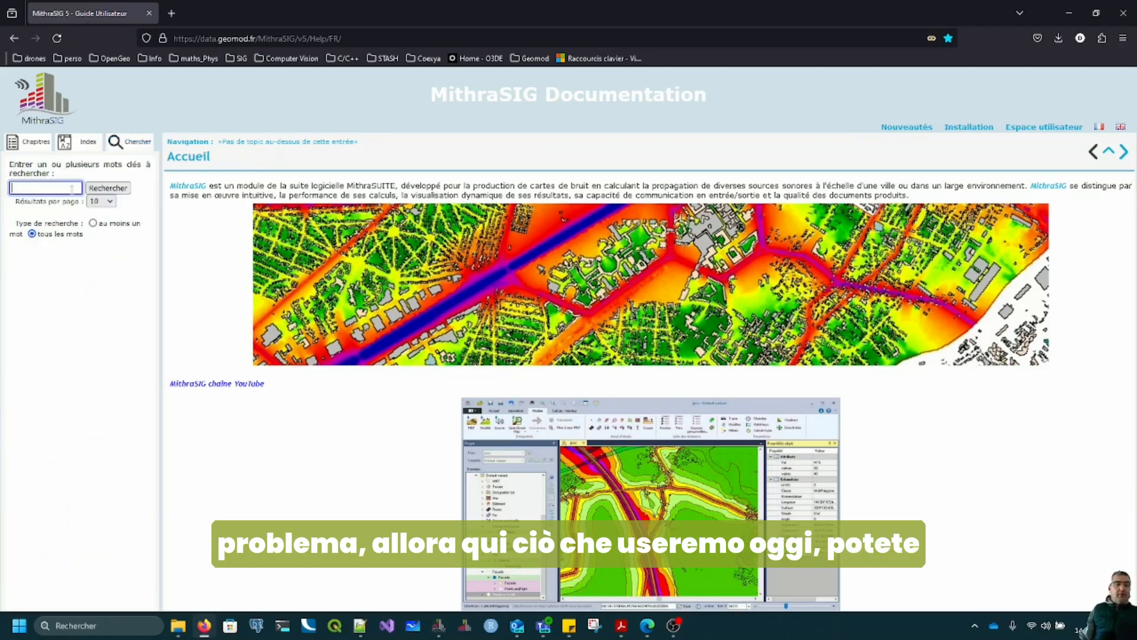
text(fonct)
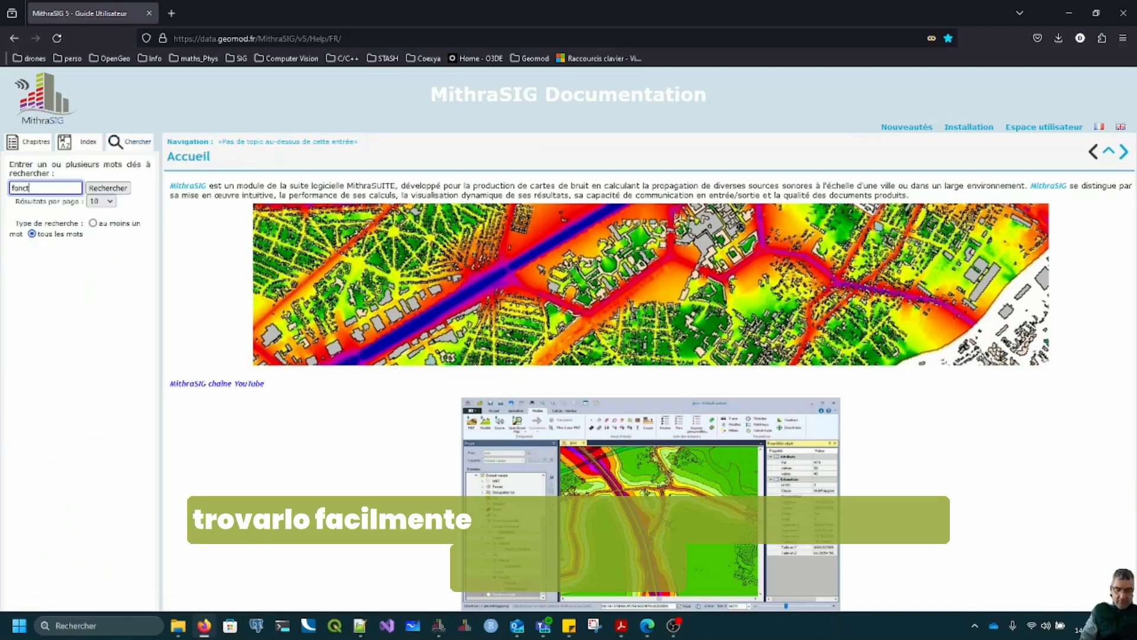
text(ions)
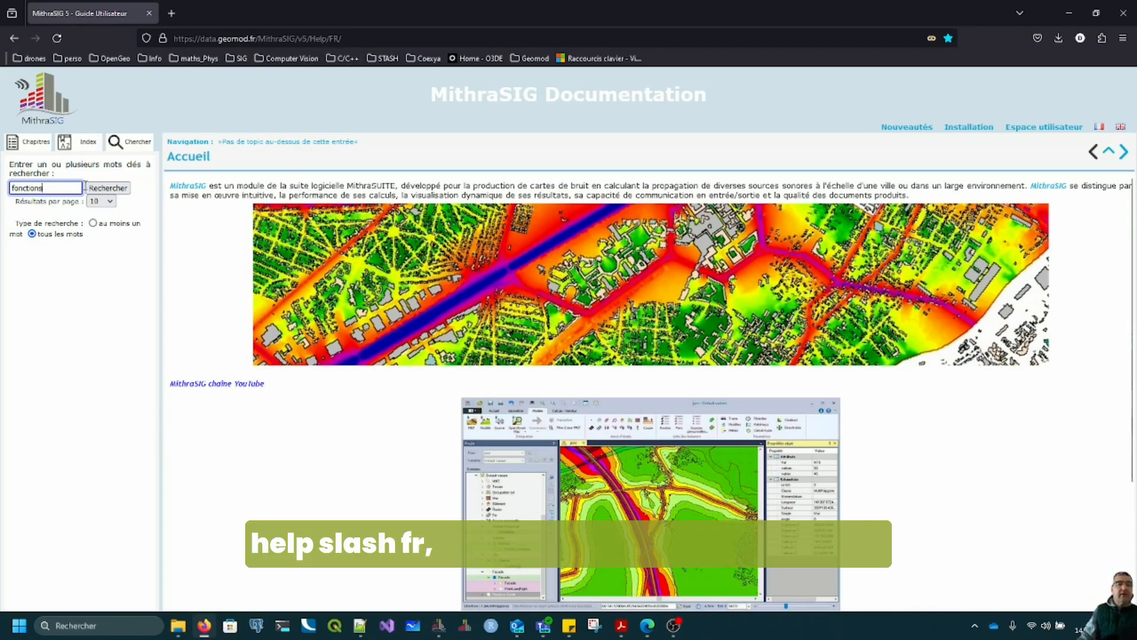
click(107, 188)
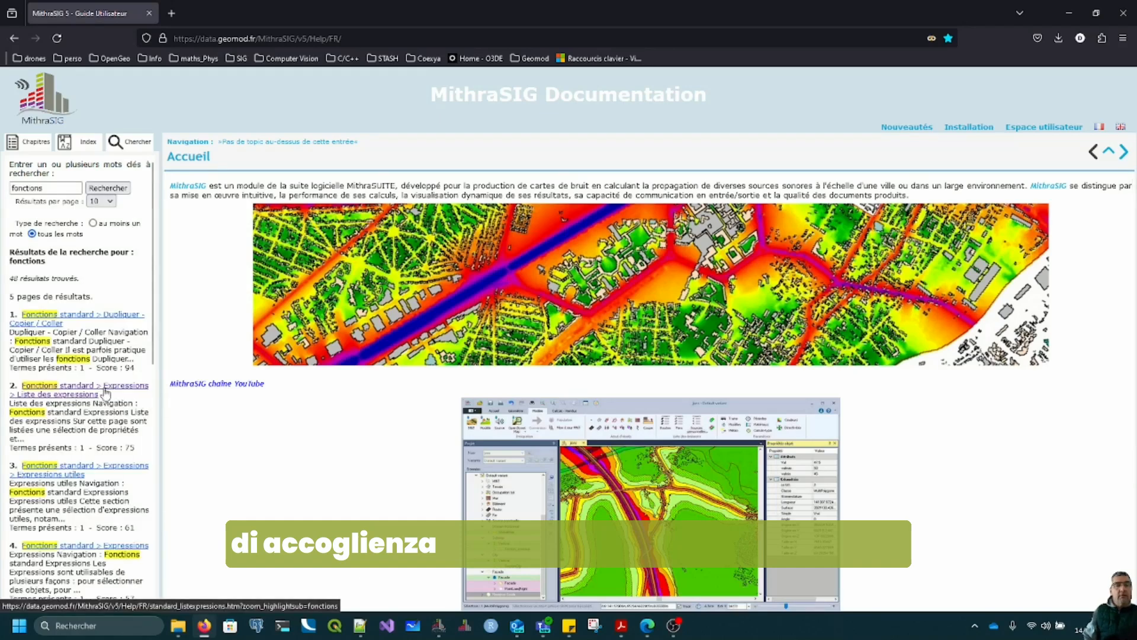
- Open the "Liste des expressions" page from the results and read through its properties and functions
click(66, 393)
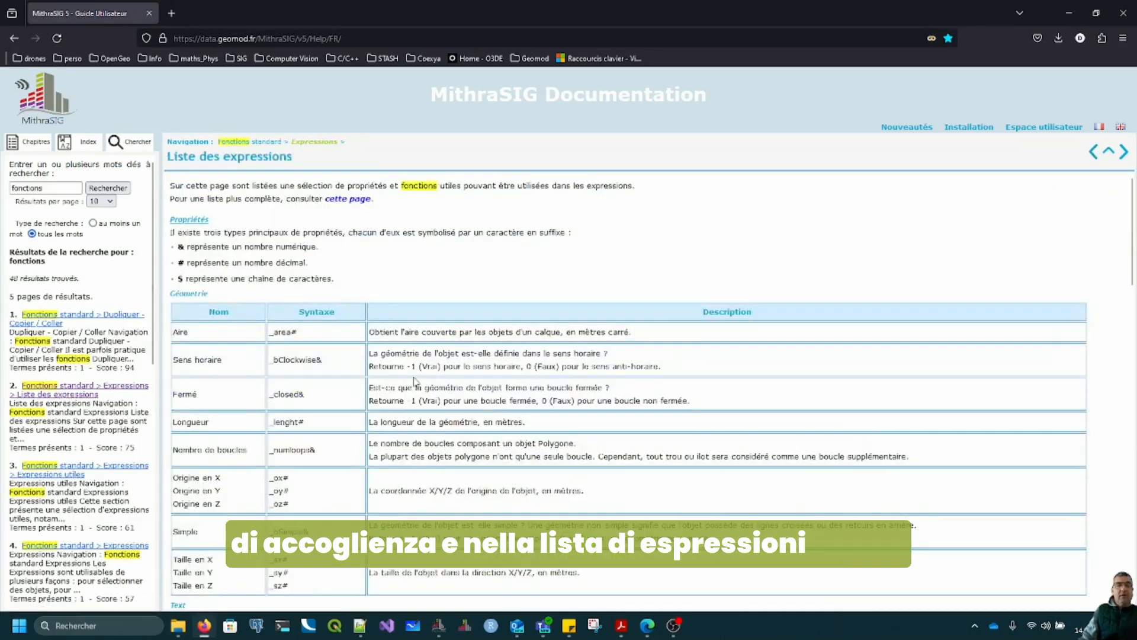
scroll(414, 382, down, 5)
scroll(415, 382, up, 1)
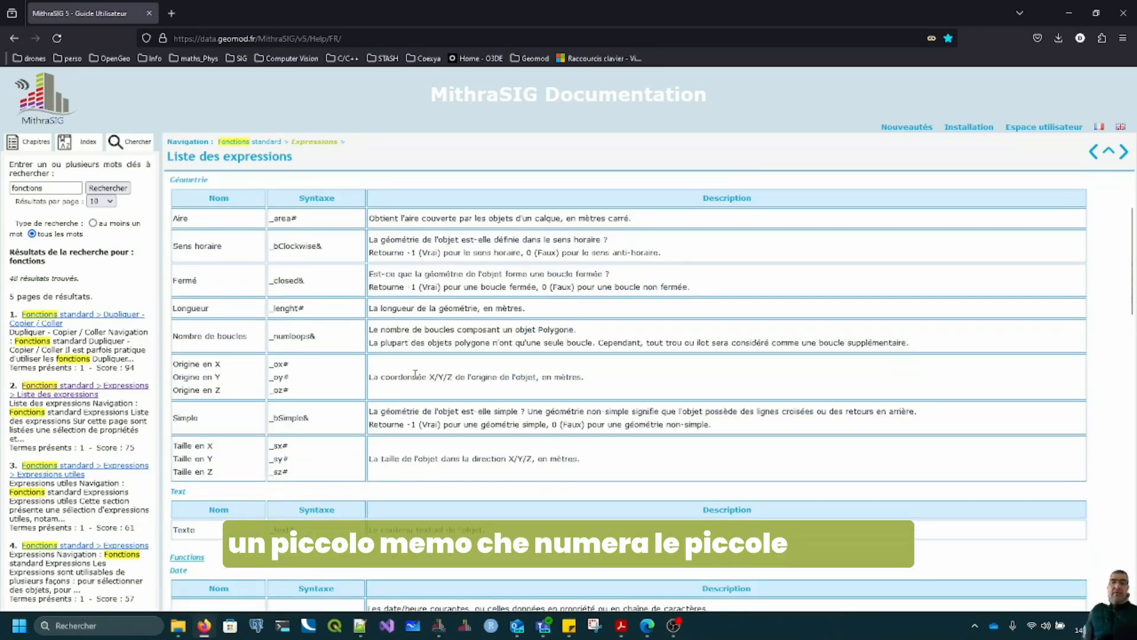
scroll(416, 374, down, 4)
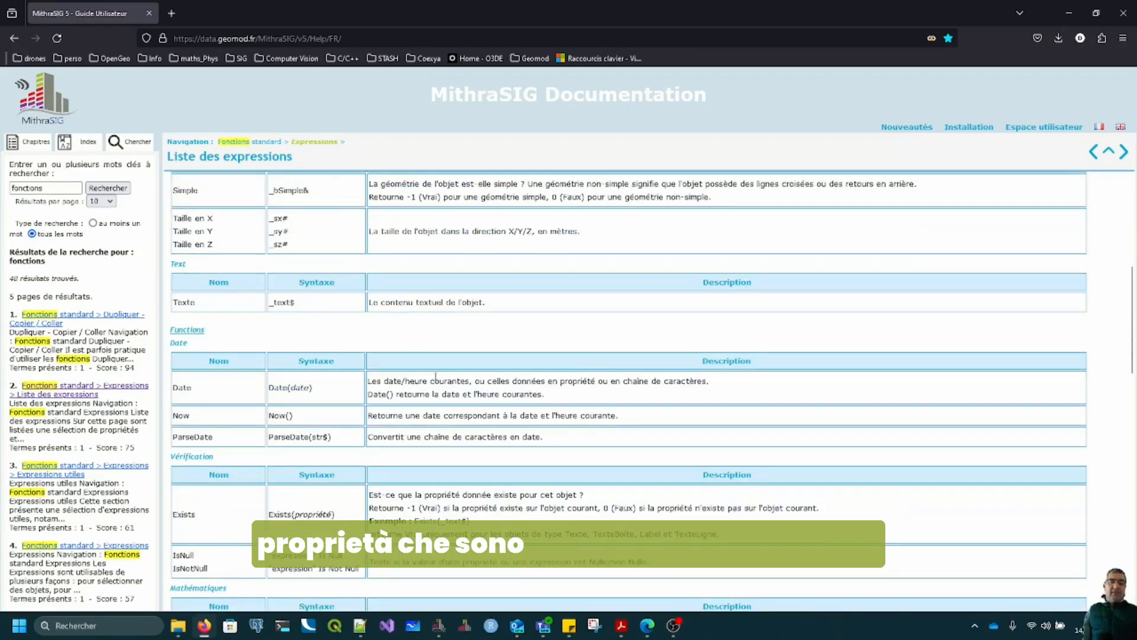
scroll(587, 339, down, 4)
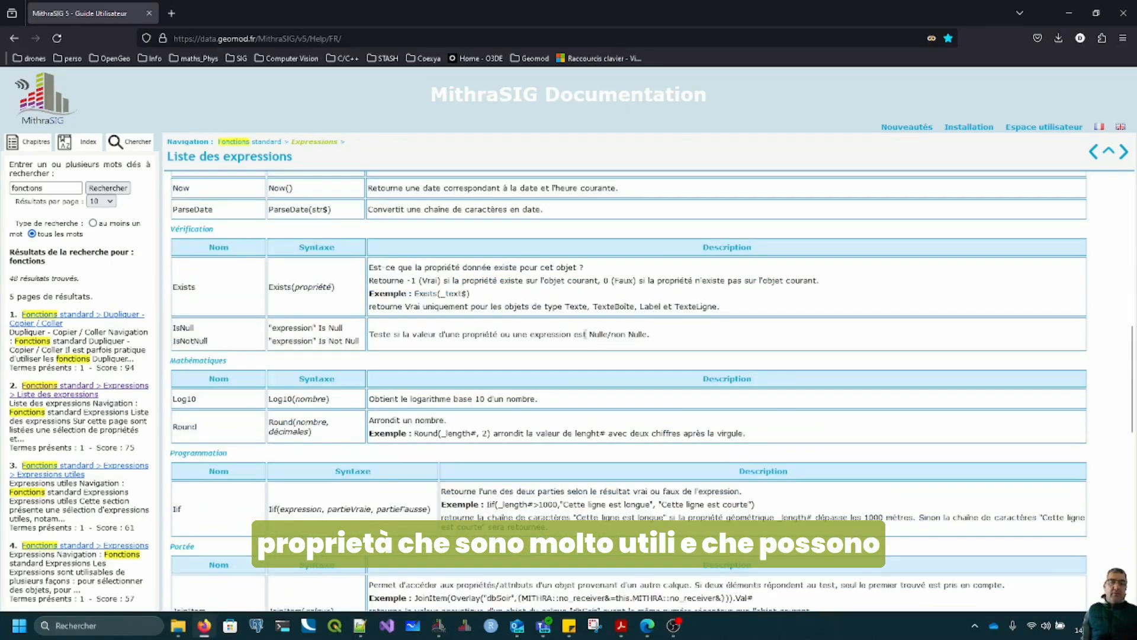
scroll(587, 339, down, 2)
scroll(586, 339, down, 2)
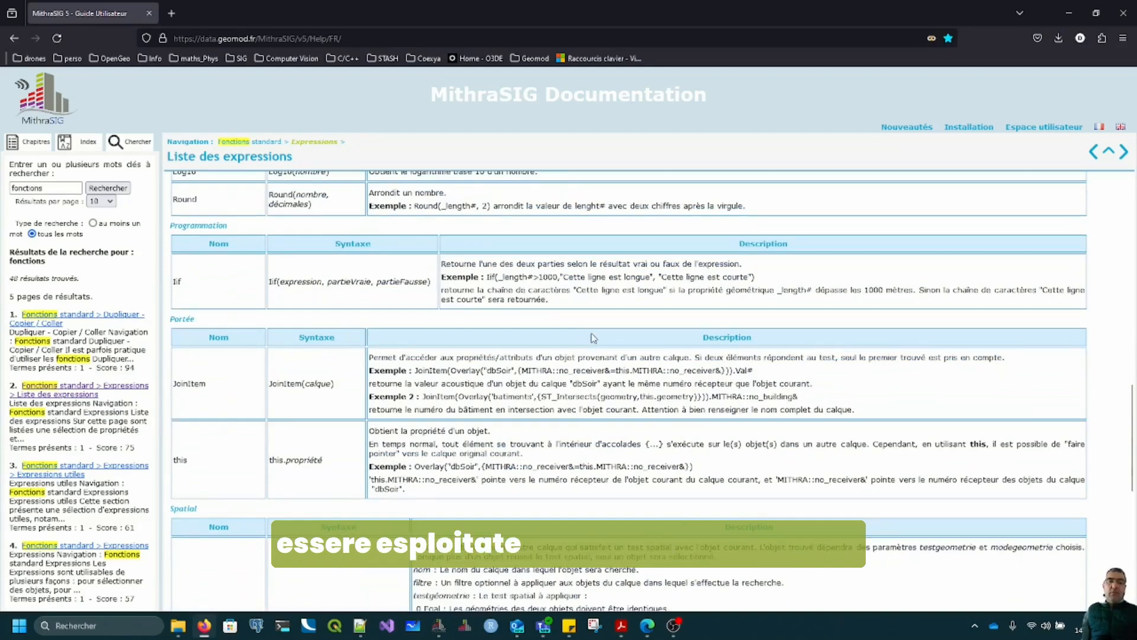
scroll(588, 355, down, 2)
scroll(587, 355, up, 4)
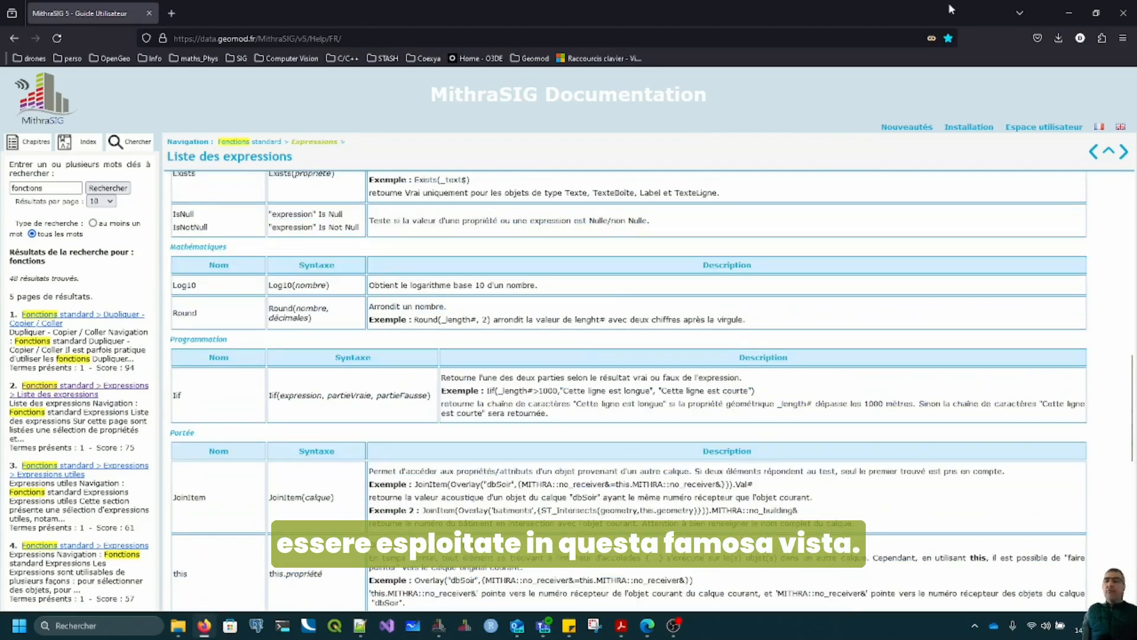
- Switch back to MithraSIG, select the main road in the map's northwest and check its IMPORTANCE attribute
click(1078, 13)
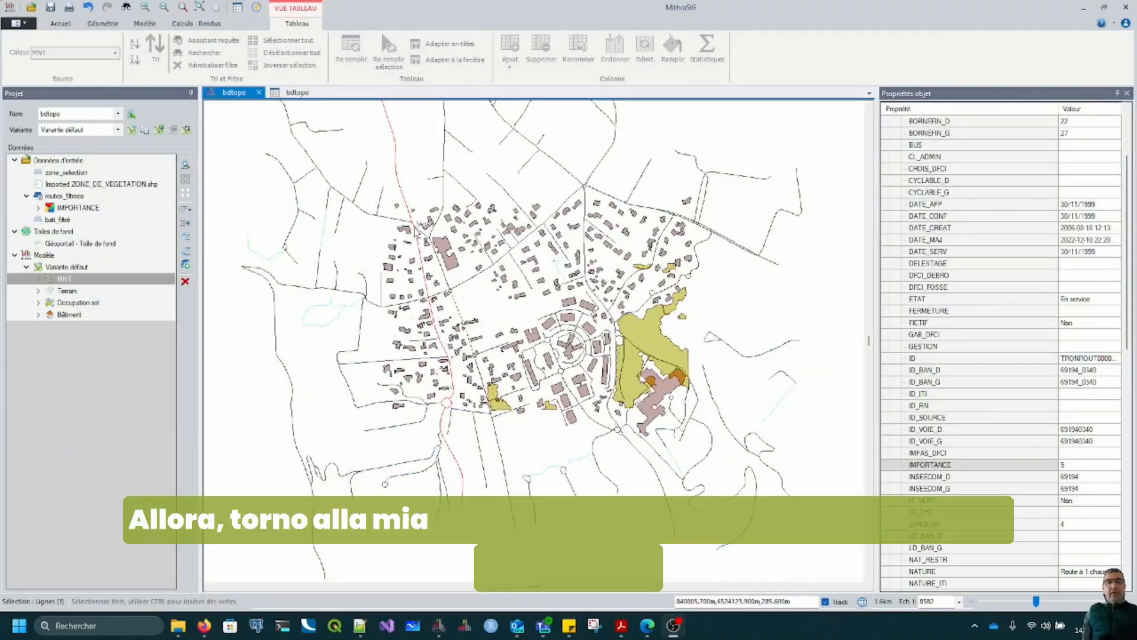
click(411, 208)
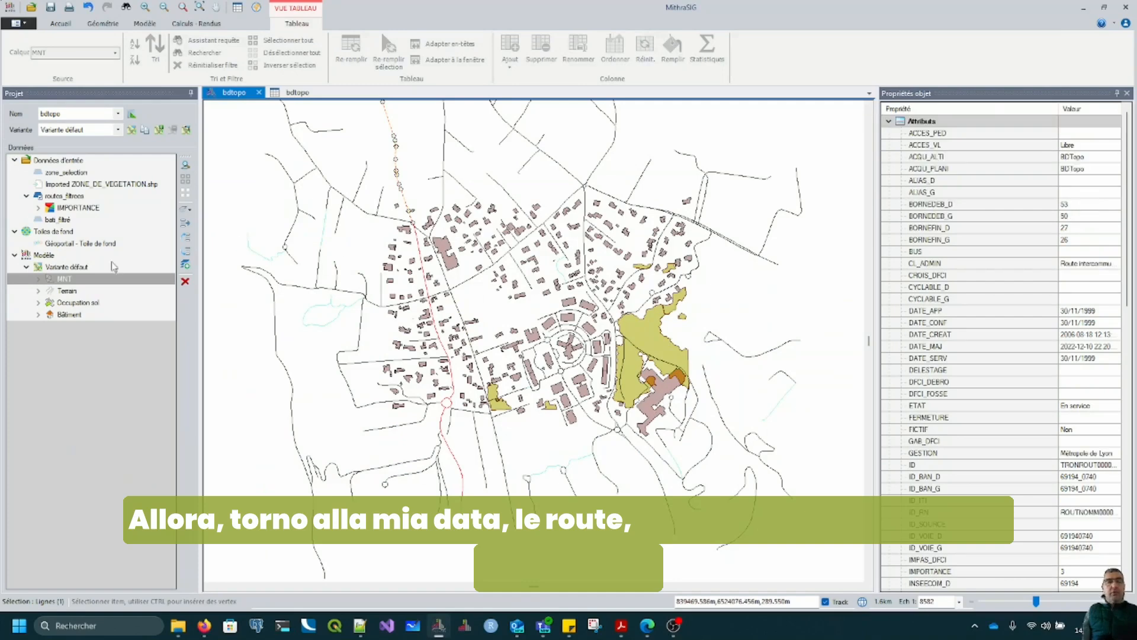
scroll(951, 317, up, 3)
scroll(950, 317, down, 2)
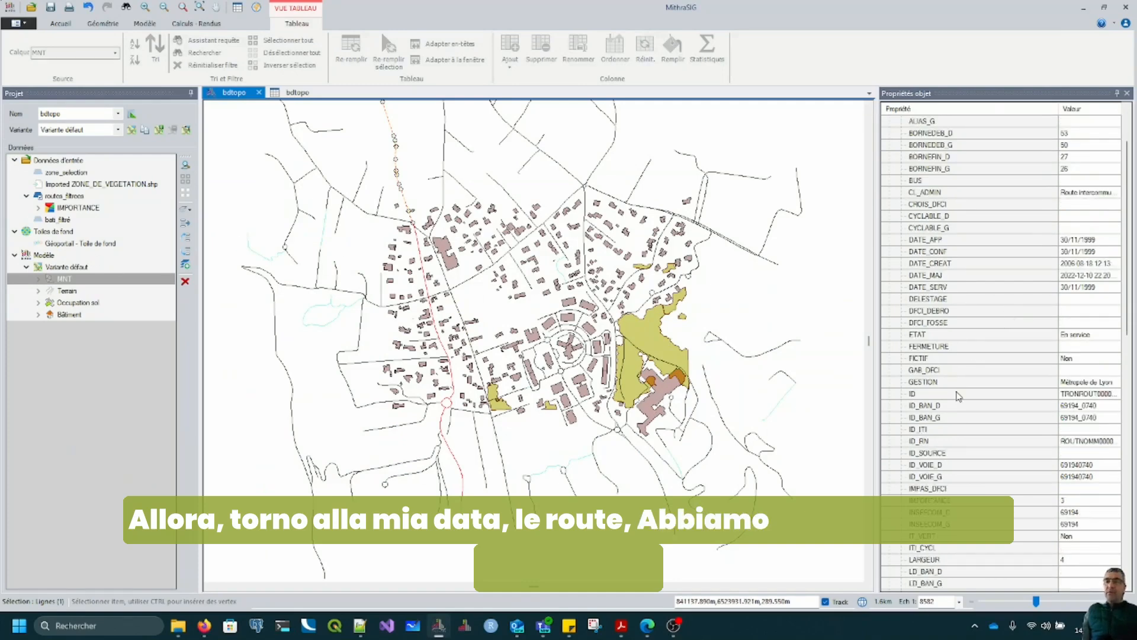
click(955, 504)
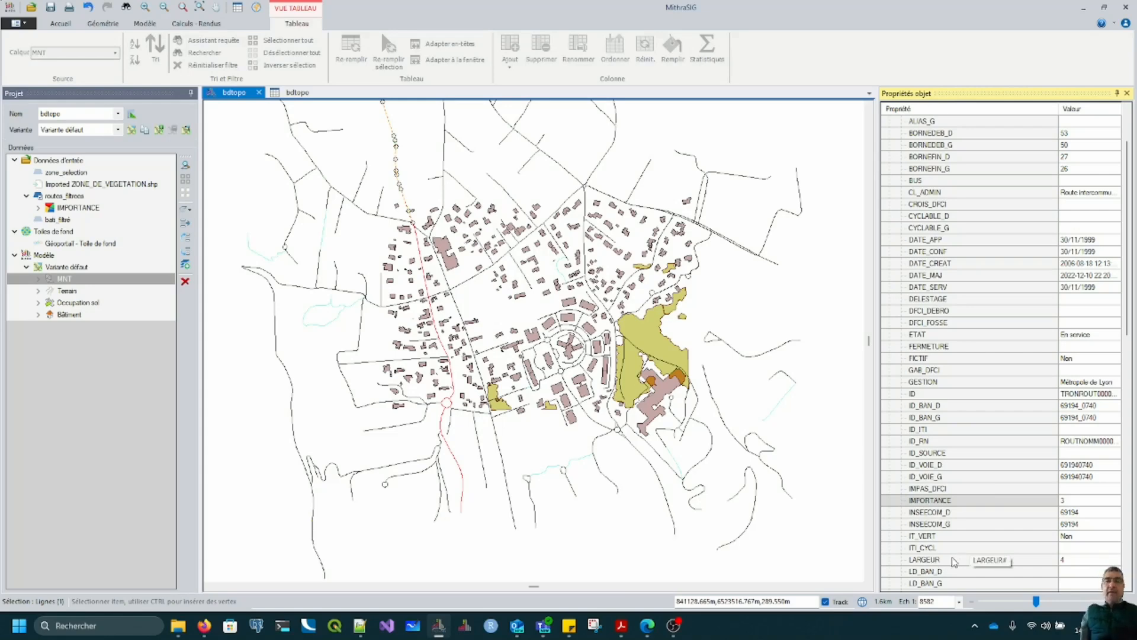
- Display the routes_filtrees layer in the bdtopo table view
click(300, 93)
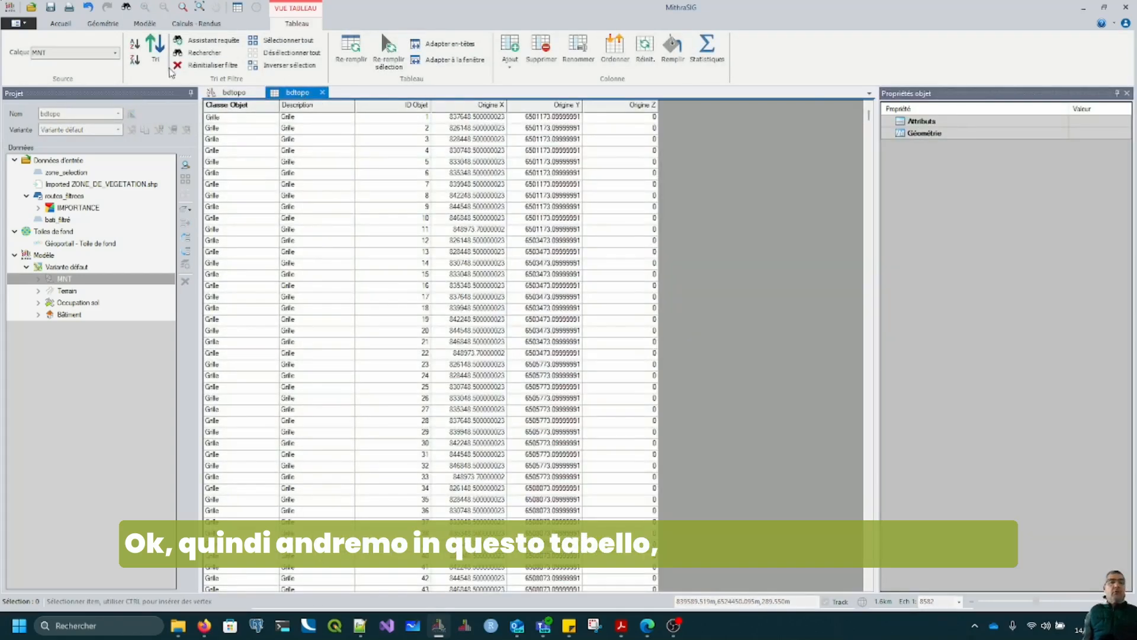
click(105, 54)
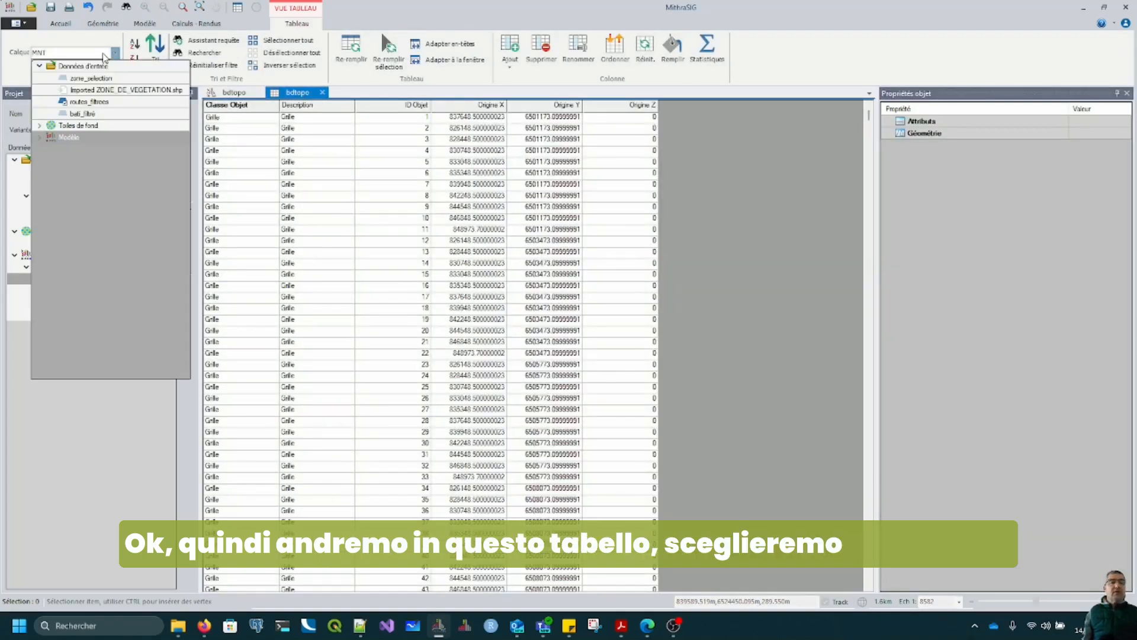
click(109, 102)
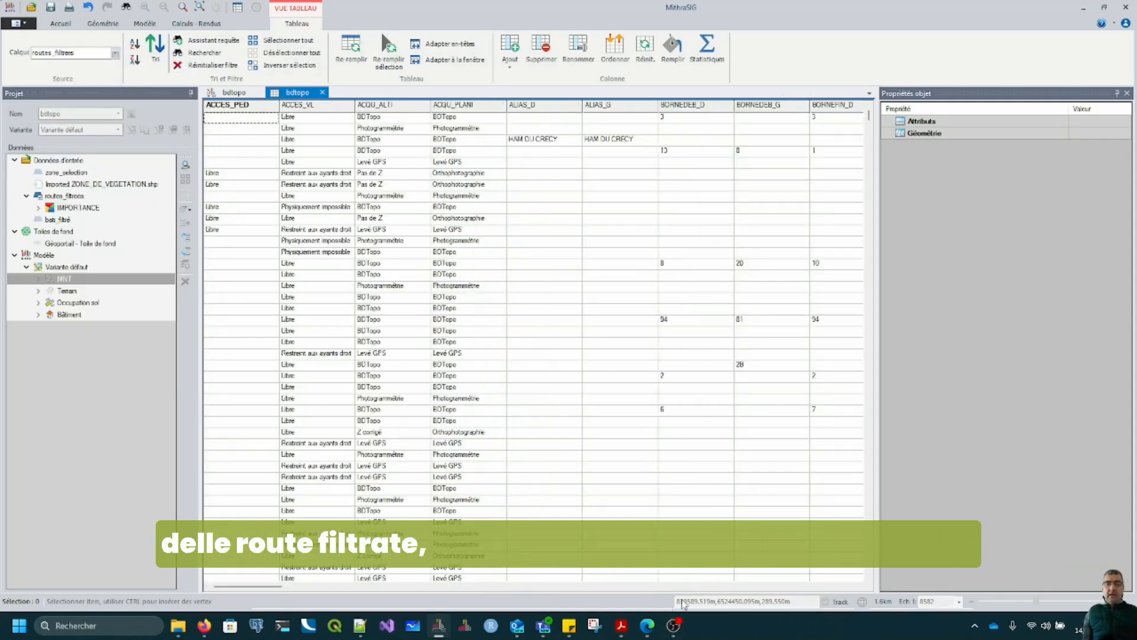
- Add a new attribute column named TMJA of type Long Integer to the routes_filtrees table
drag(290, 588, 873, 594)
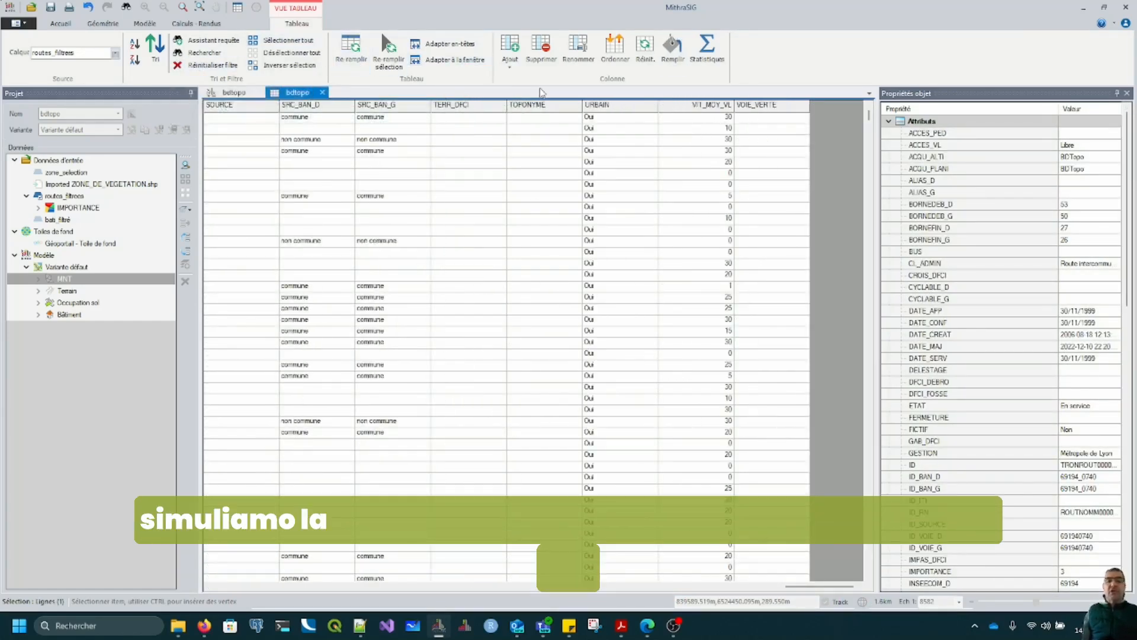
click(518, 50)
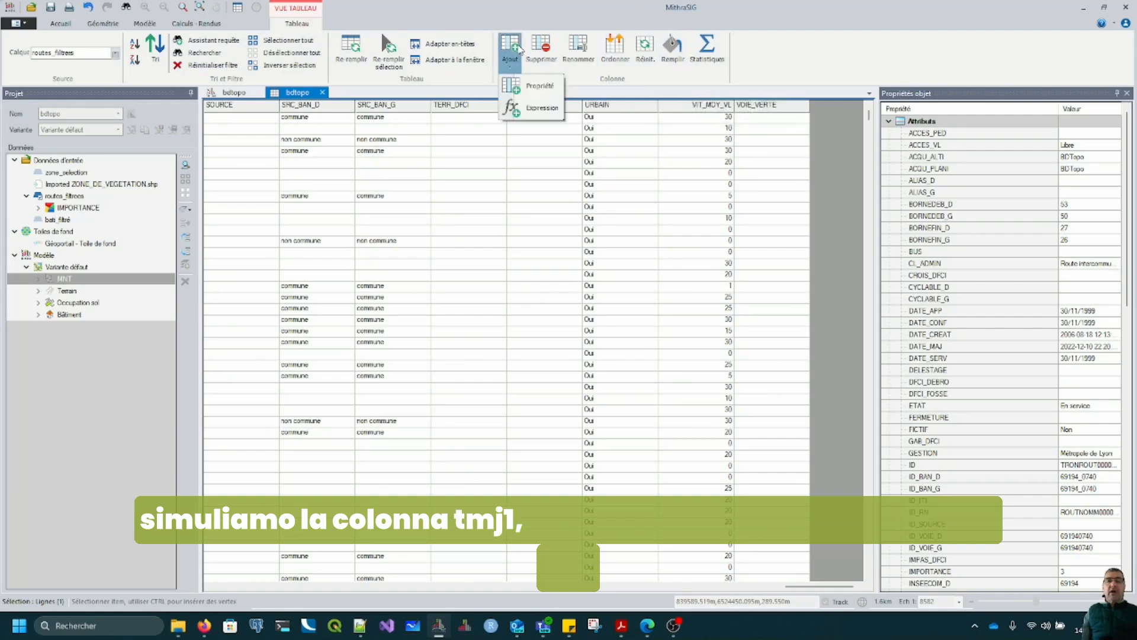
click(529, 89)
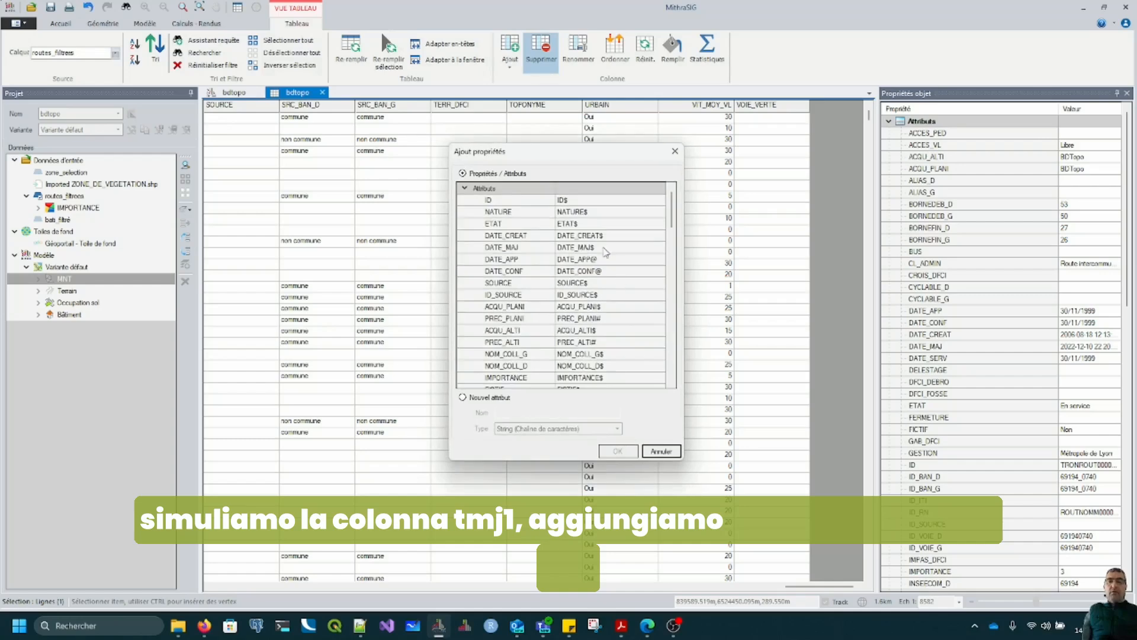
click(481, 399)
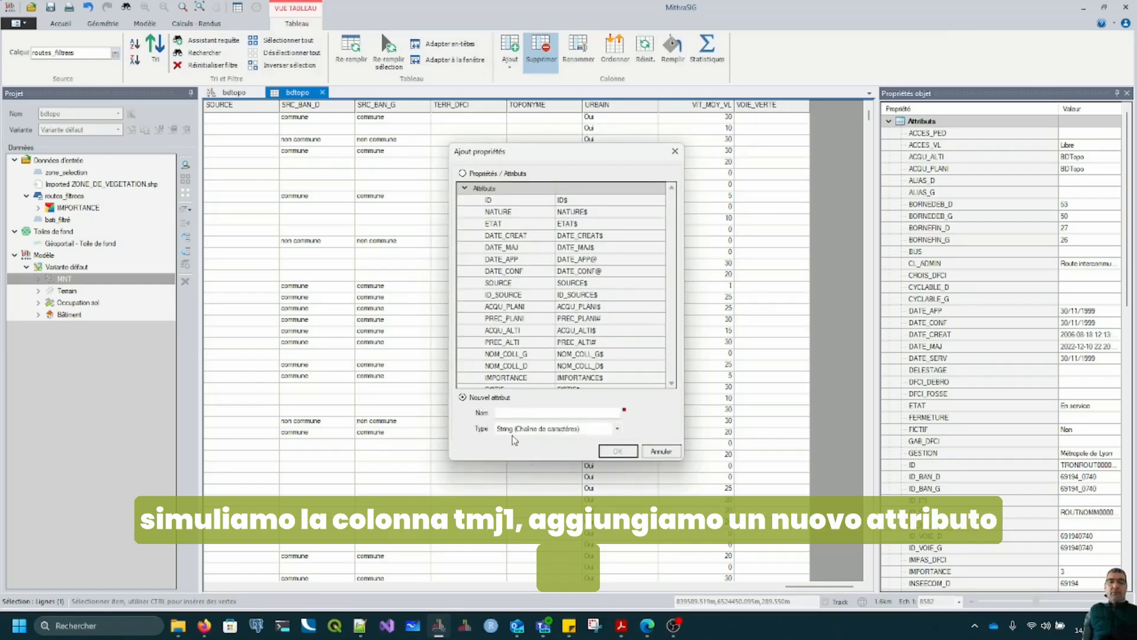
click(547, 413)
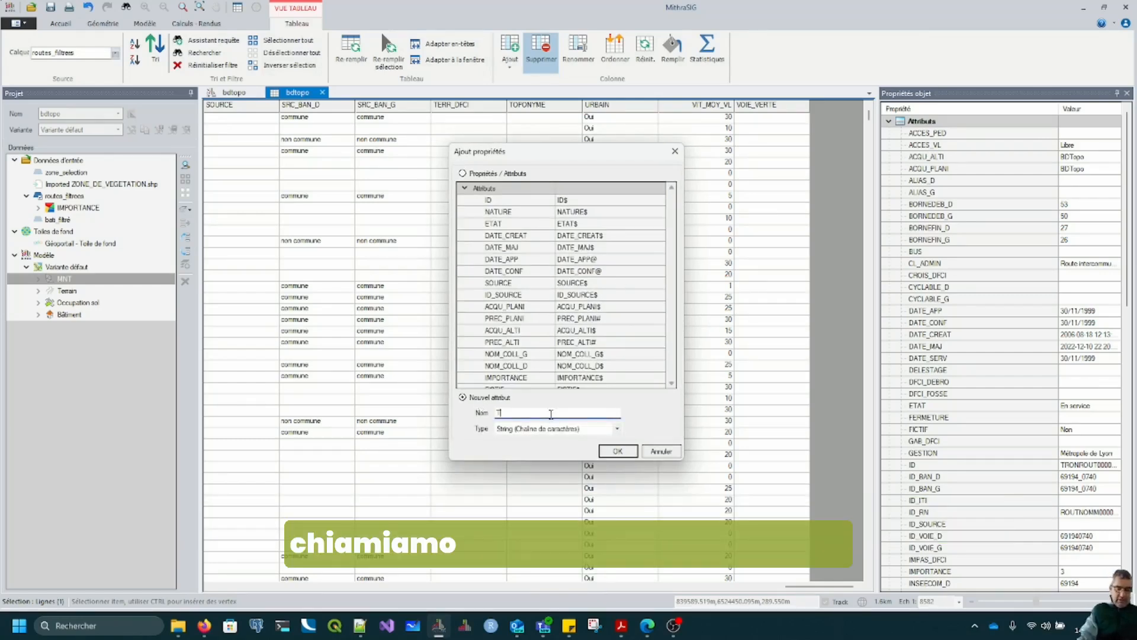
text(TMJA)
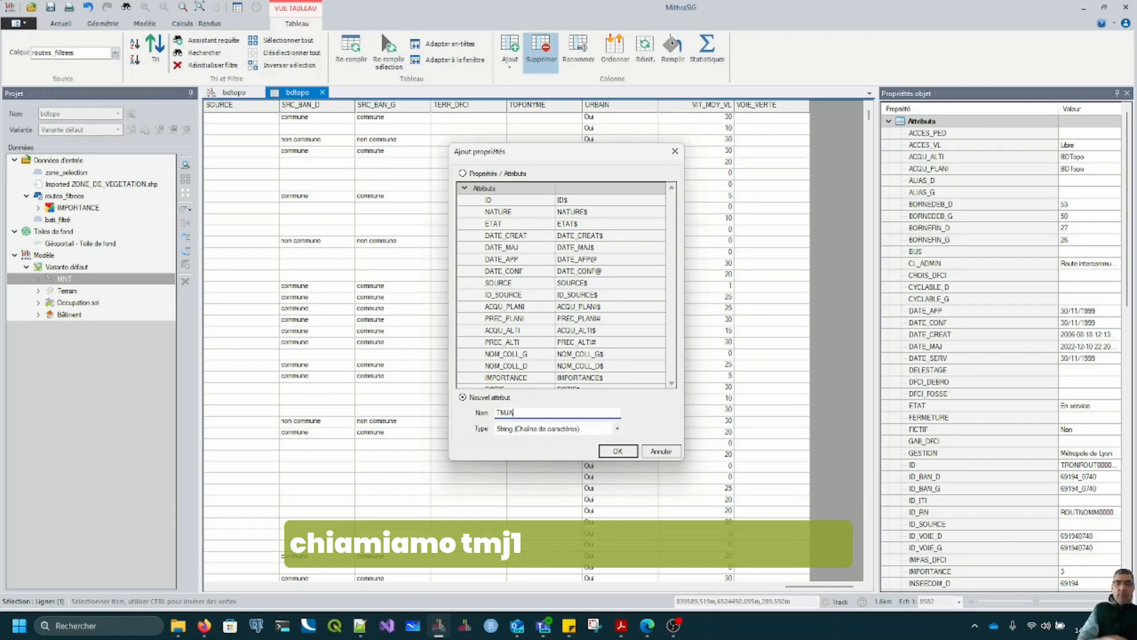
click(567, 428)
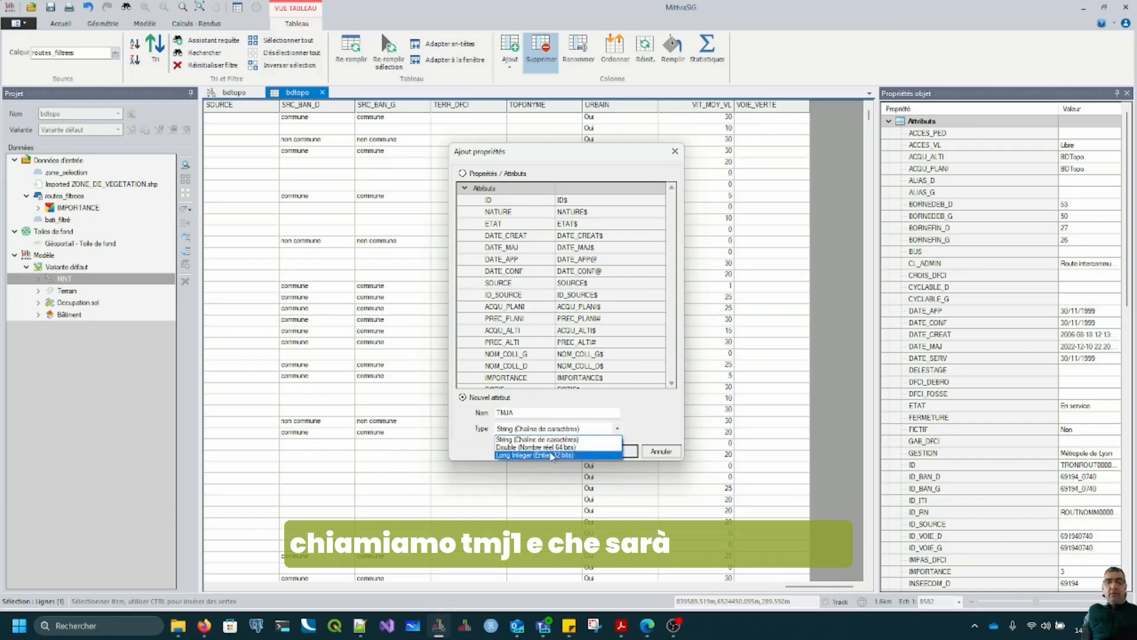
click(525, 455)
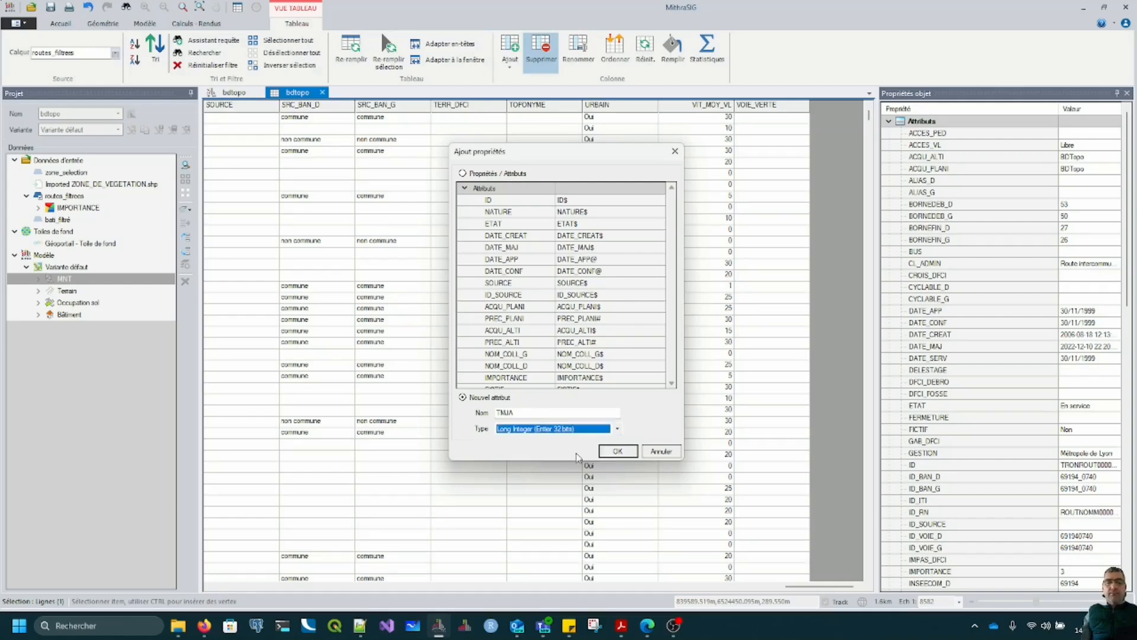
click(627, 454)
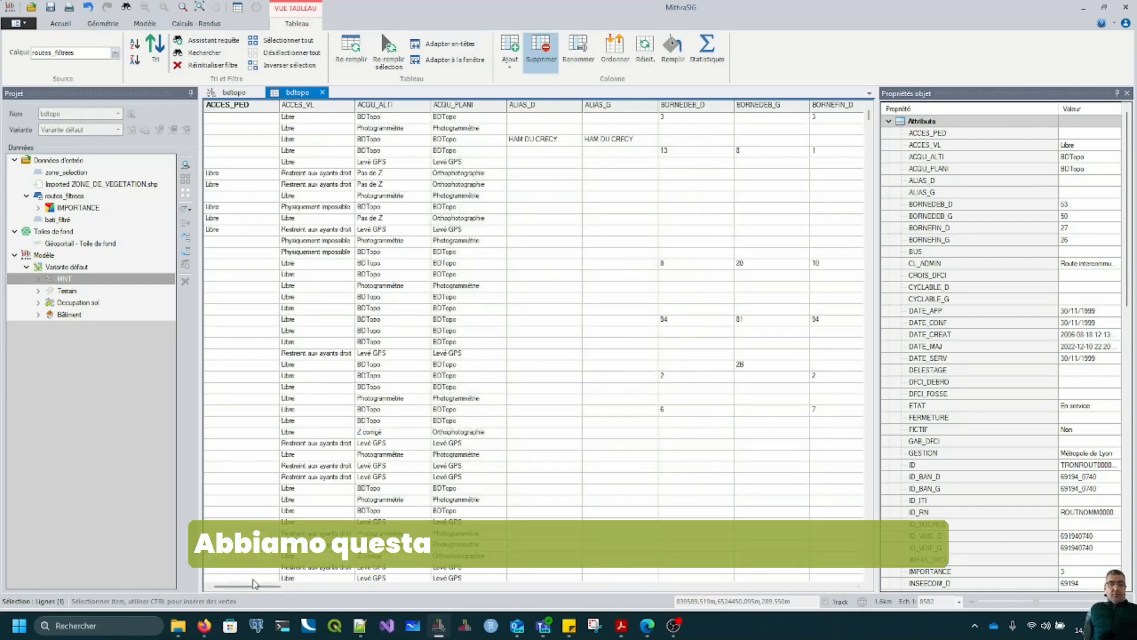
- Open the column fill expression for the routes_filtrees table and choose TMJA as the column to fill
drag(253, 587, 873, 594)
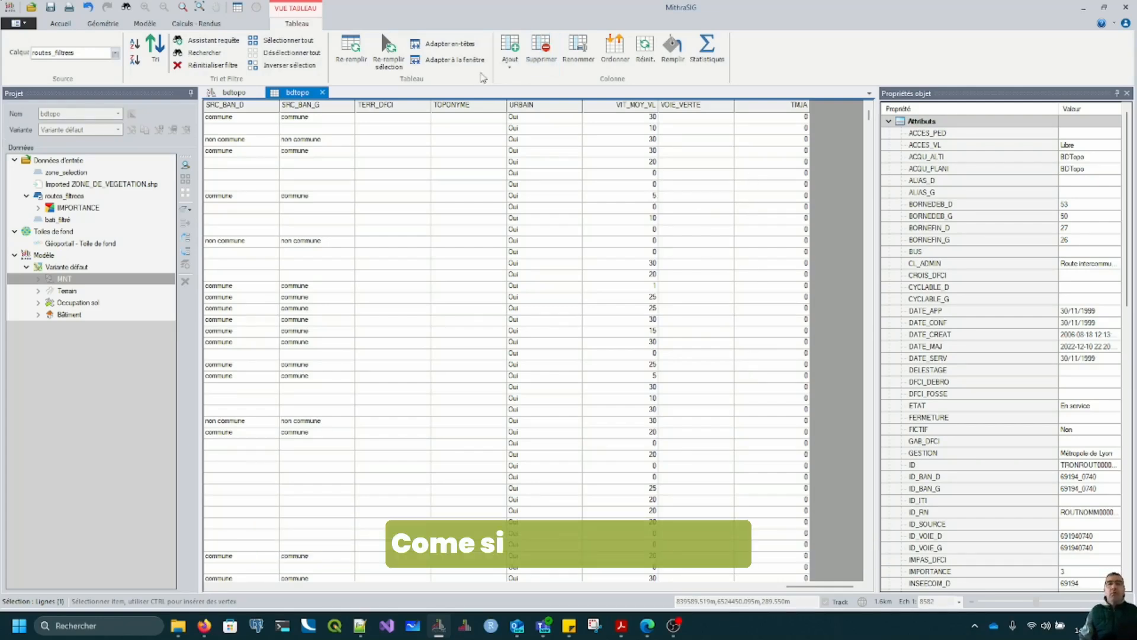
click(673, 50)
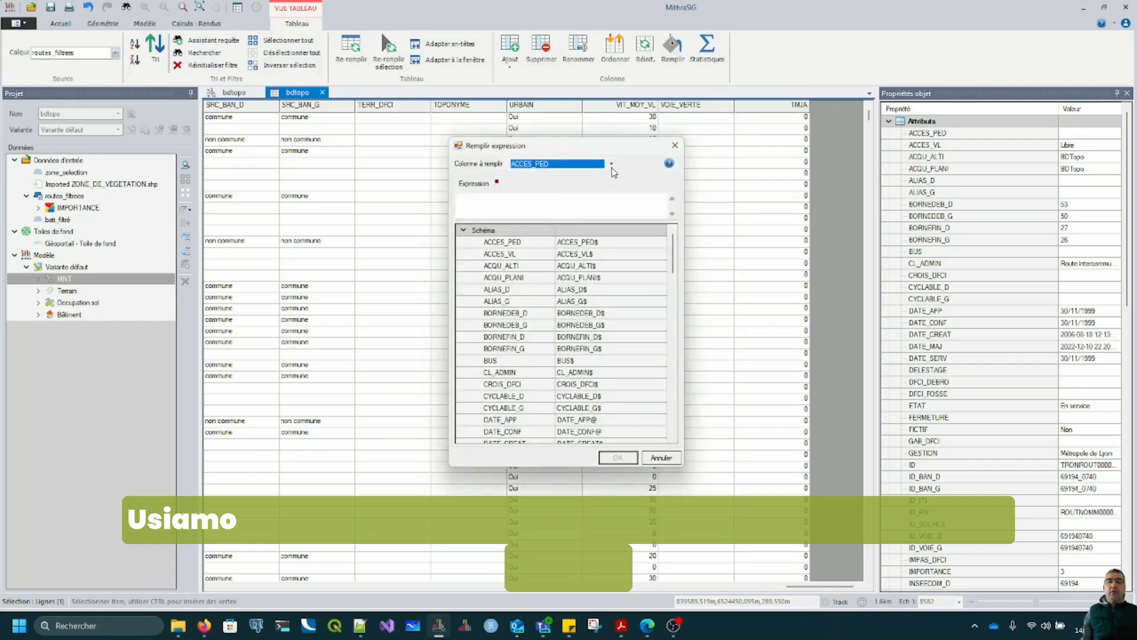
click(612, 165)
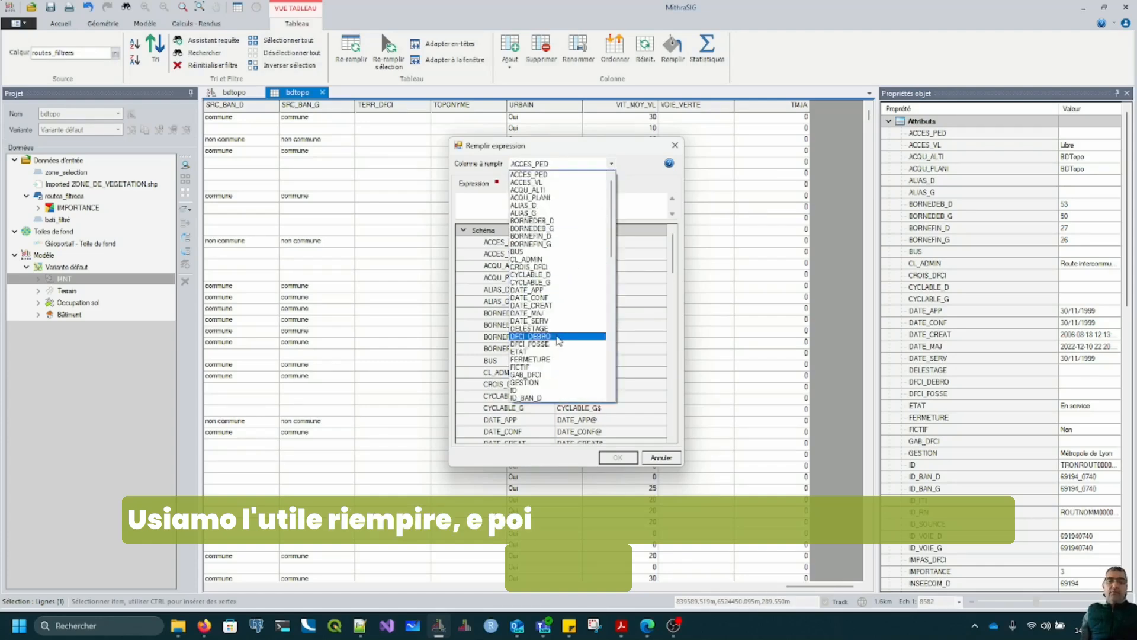
scroll(558, 341, down, 12)
scroll(565, 373, down, 2)
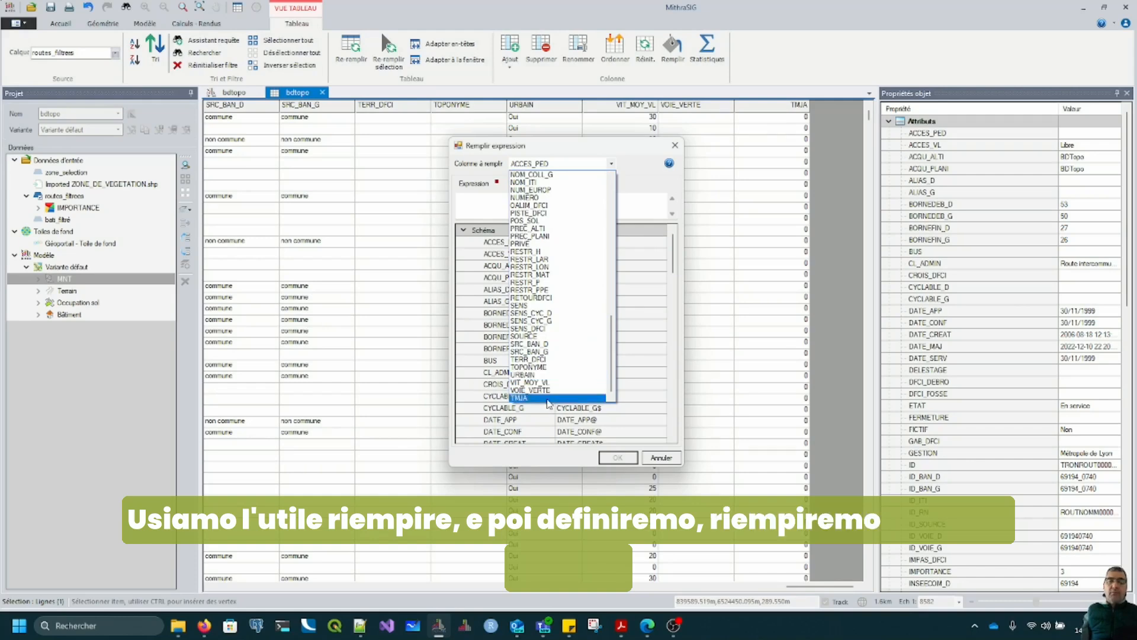
click(548, 398)
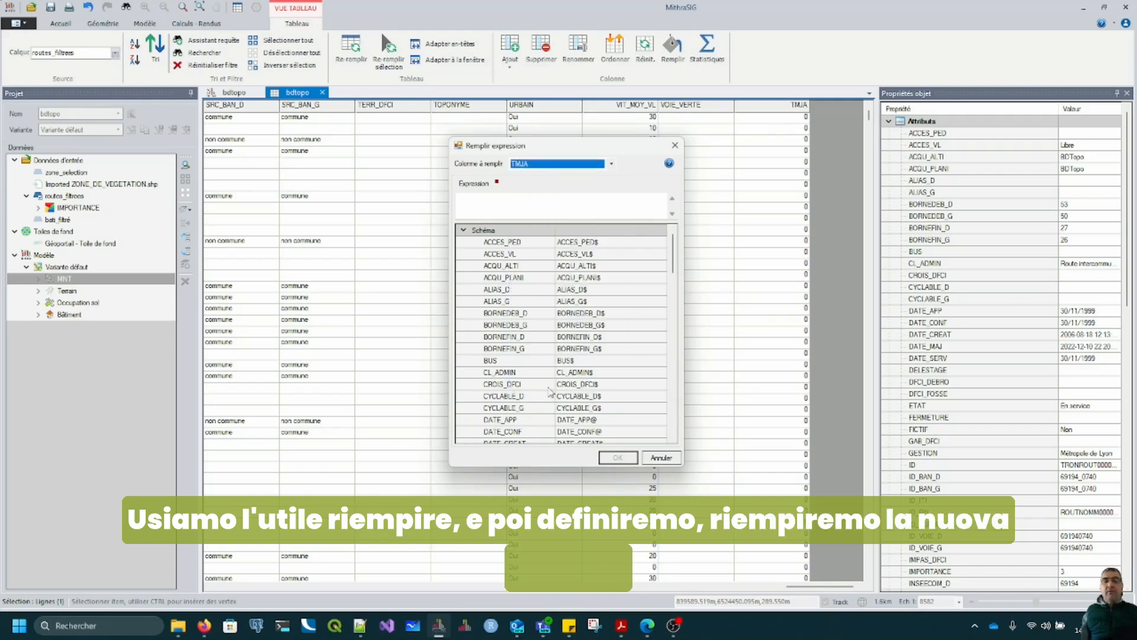
- Enter the fill expression if(IMPORTANCE$=3,1000,0) for the TMJA column
click(550, 203)
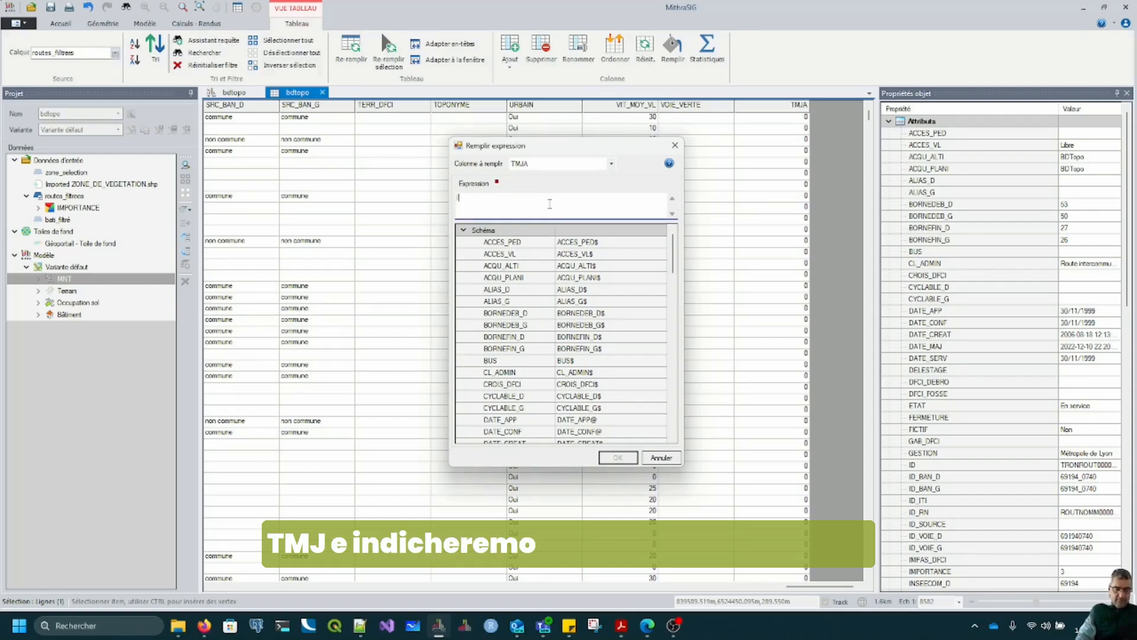
text(if)
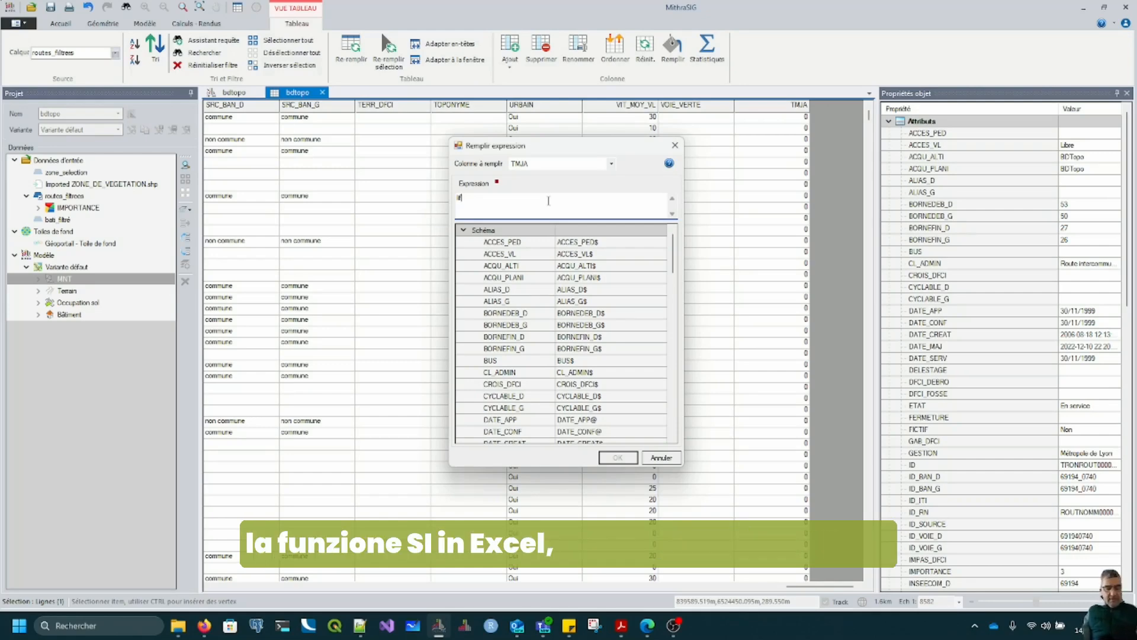
text(()
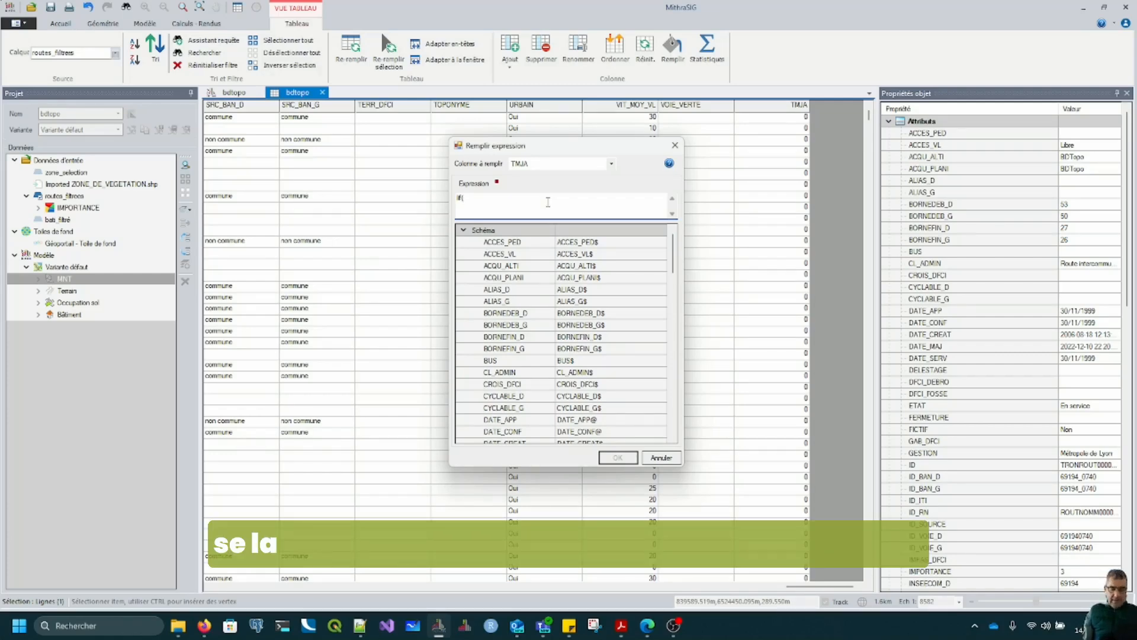
text(IMPO)
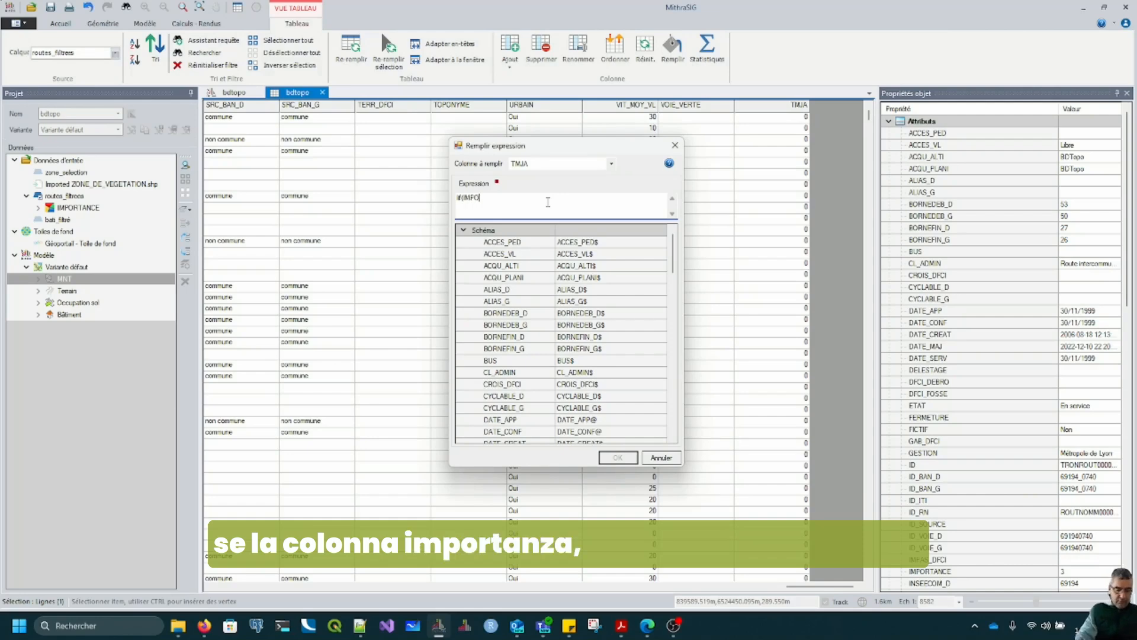
text(RTANCE)
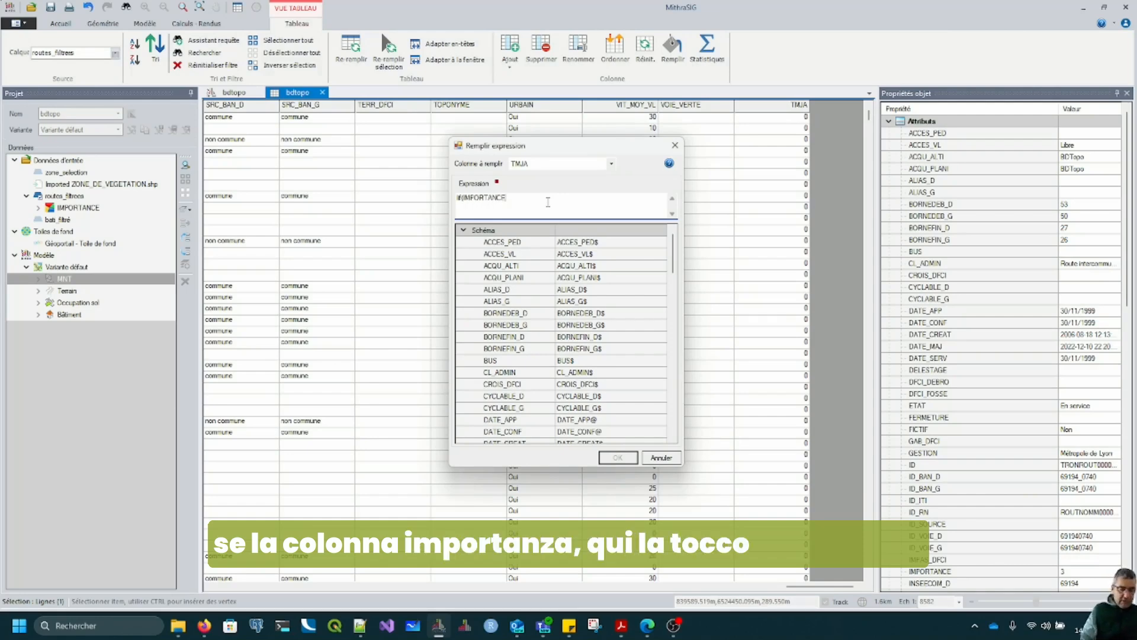
text($)
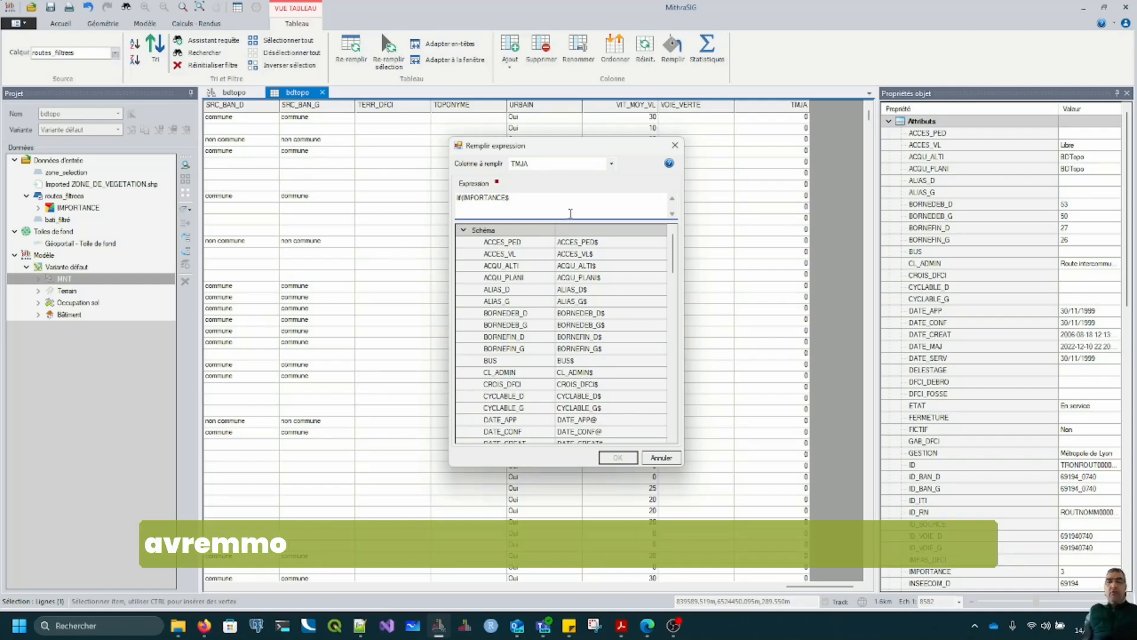
scroll(547, 350, down, 10)
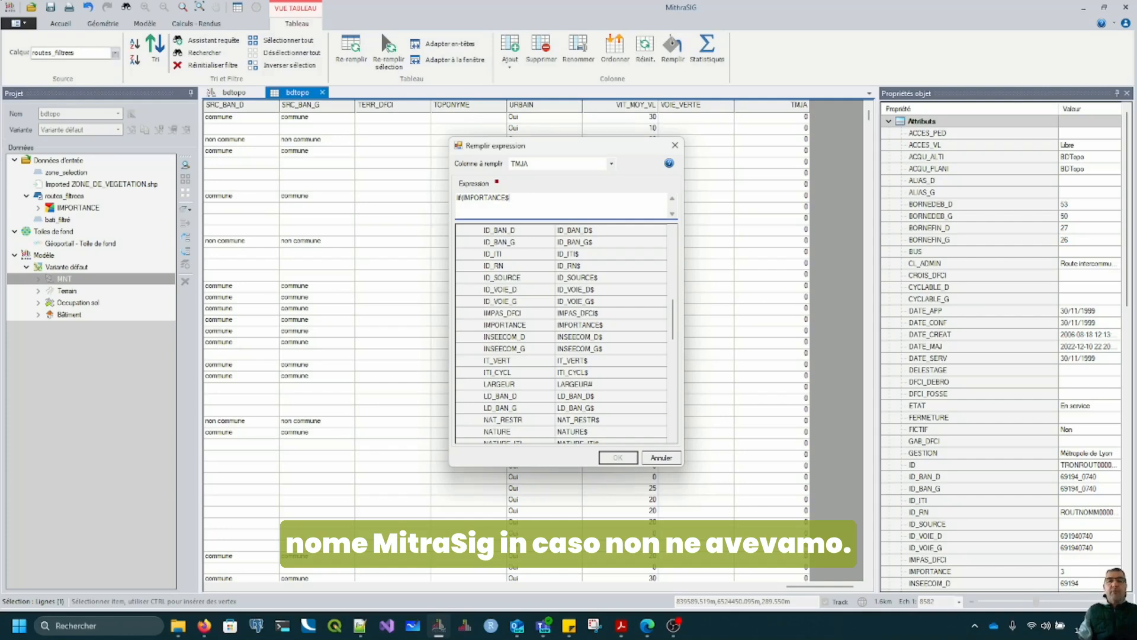
text(=)
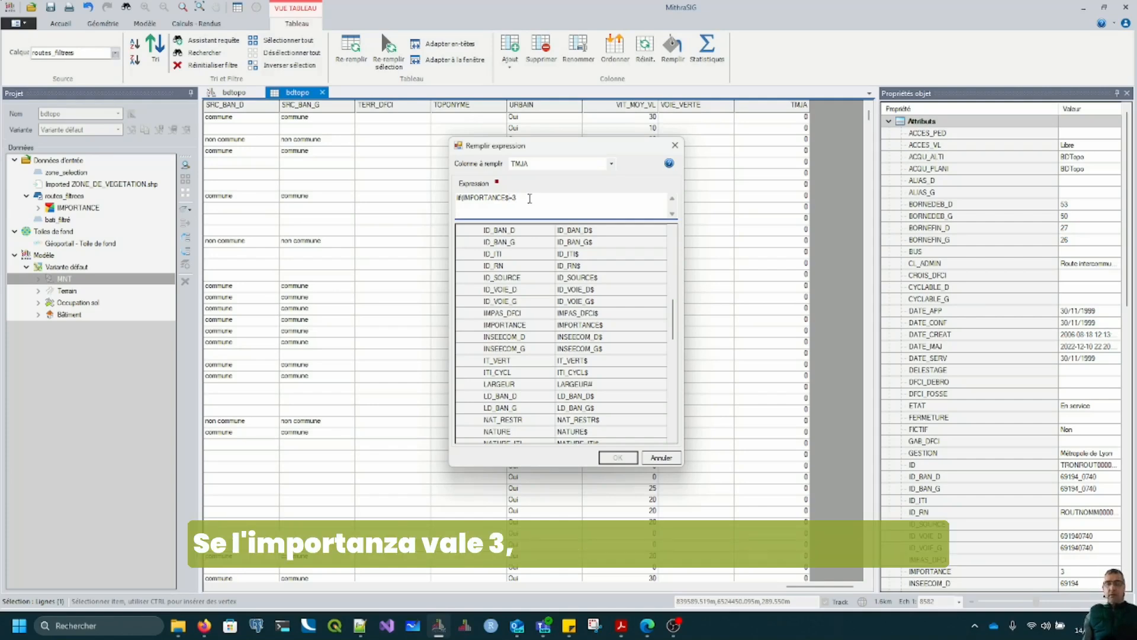
text(3;)
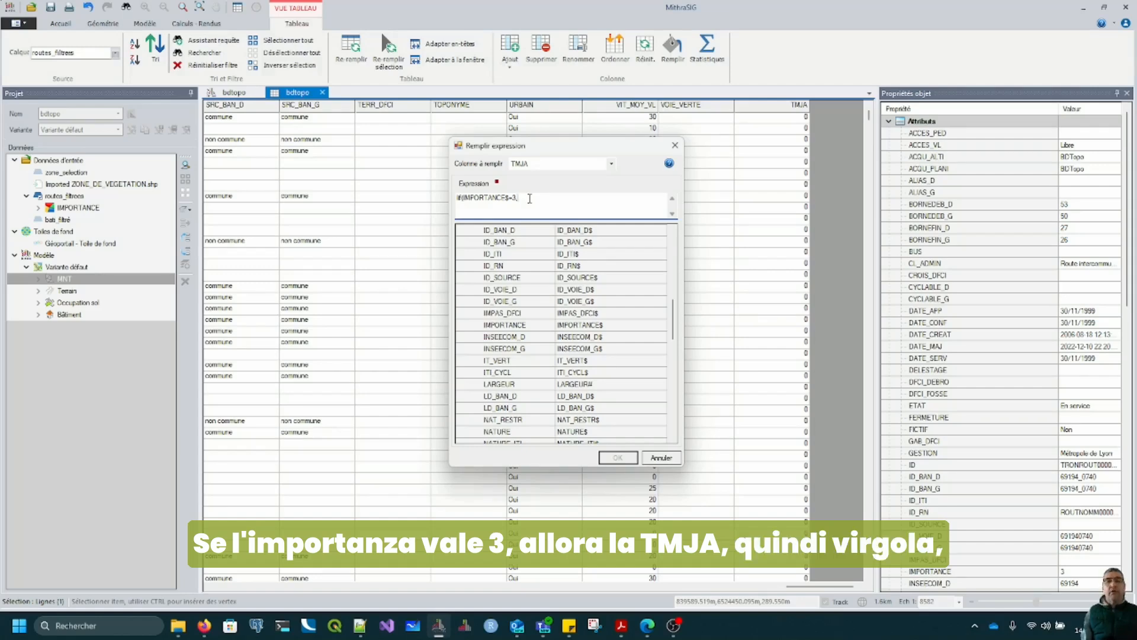
text(1;)
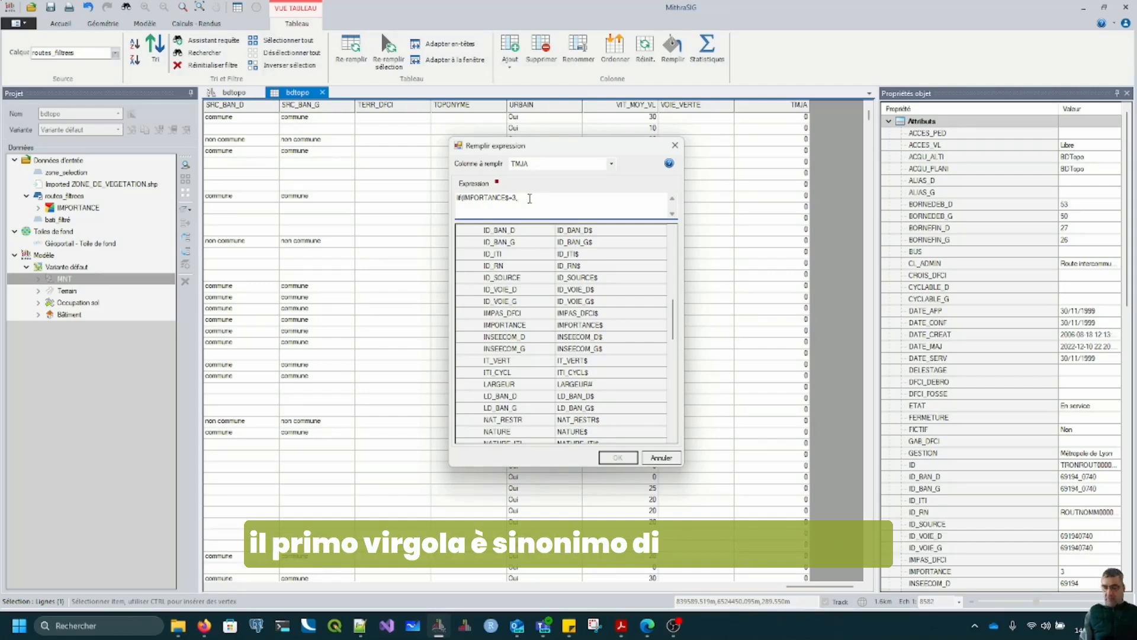
text(;0)
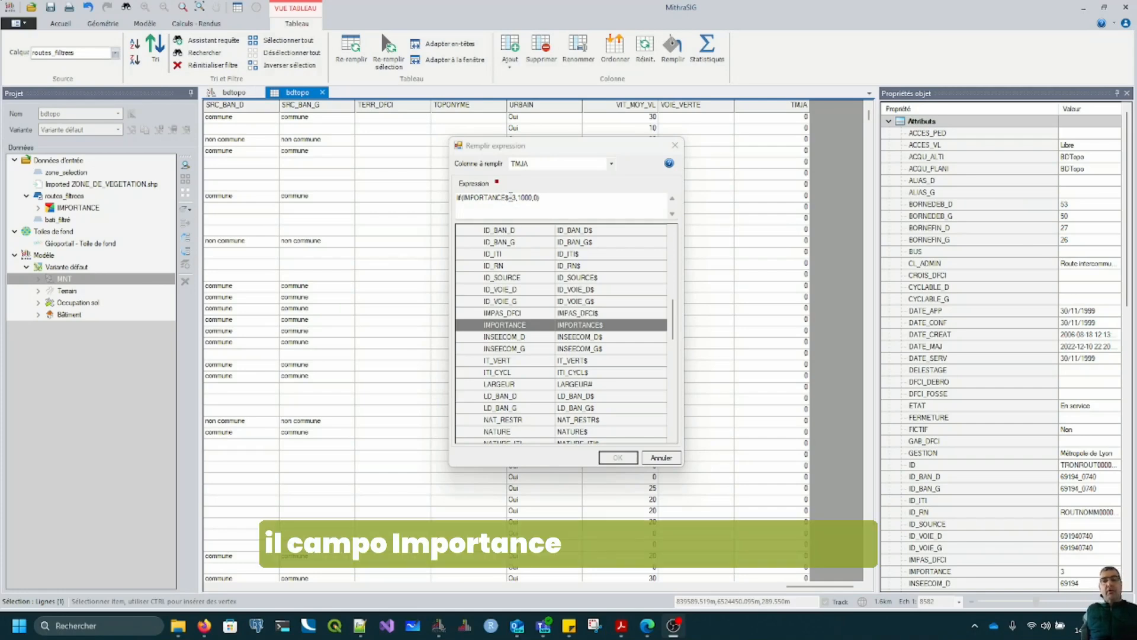
- Enclose the 3 in double quotes so the condition reads IMPORTANCE$="3", and apply the expression to the TMJA column
click(514, 197)
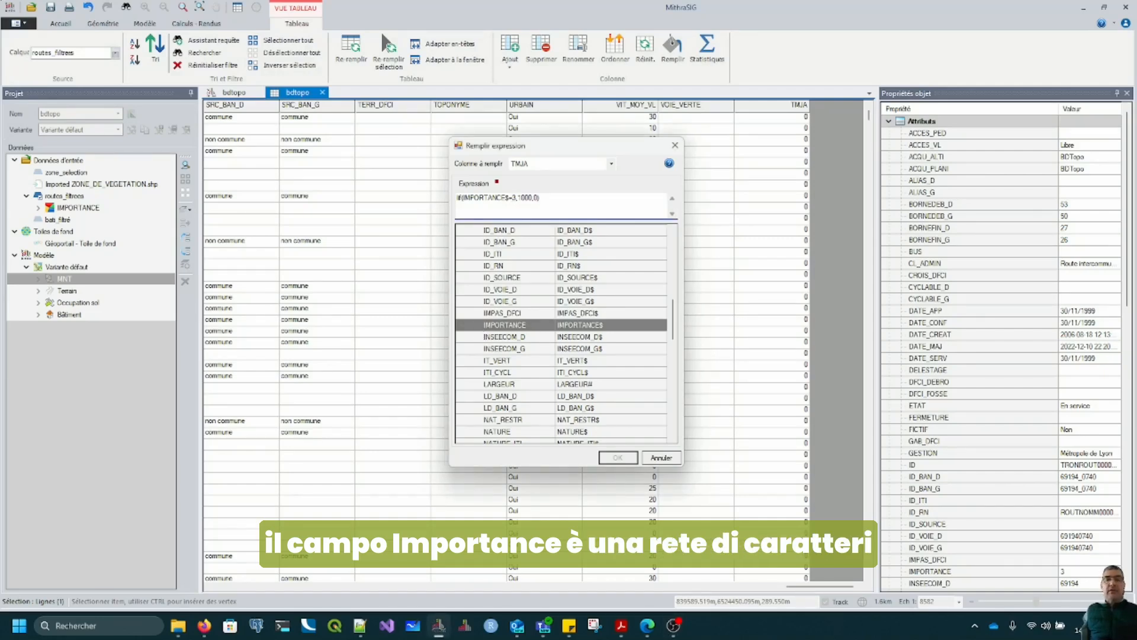
click(510, 197)
text(")
click(519, 197)
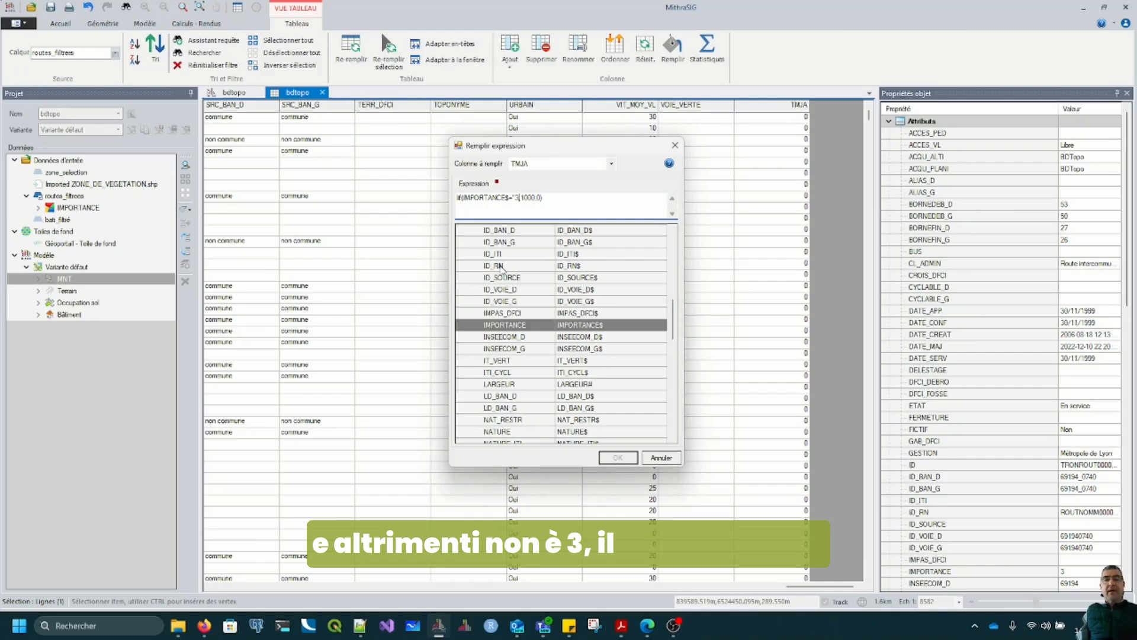
text(")
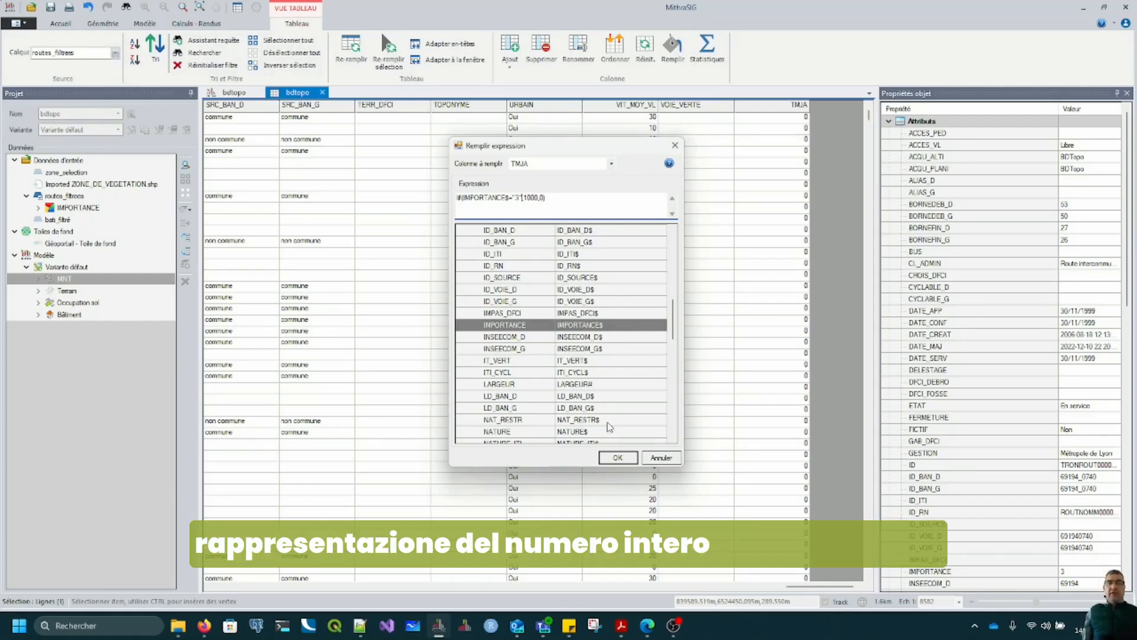
click(618, 458)
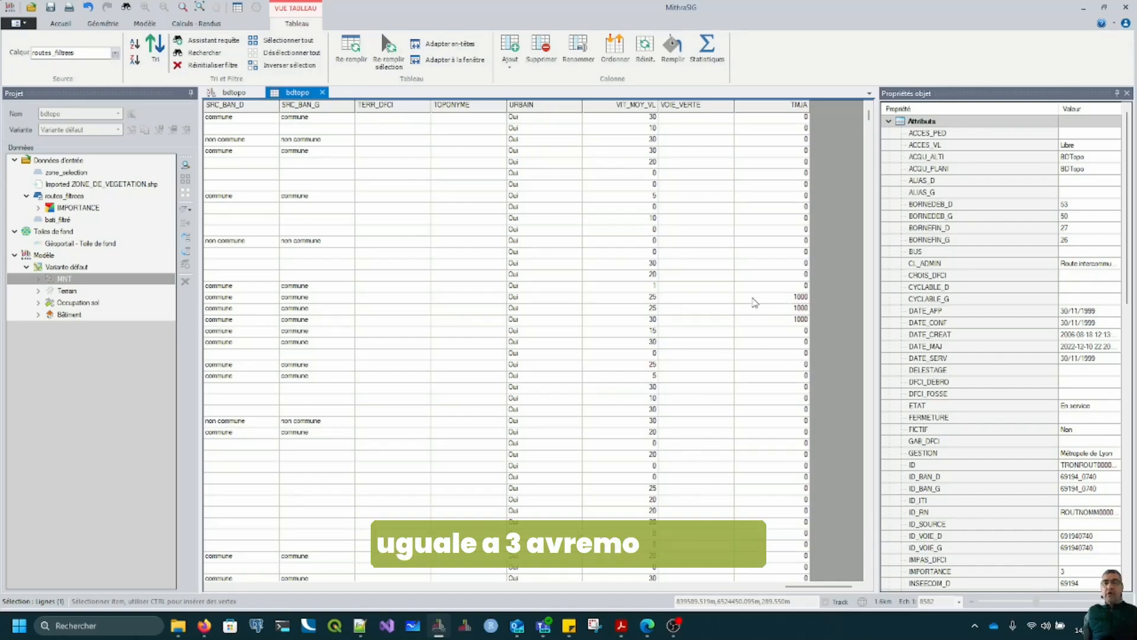
- Select the first table row with TMJA 1000, check its IMPORTANCE value and zoom to that road on the map
click(632, 298)
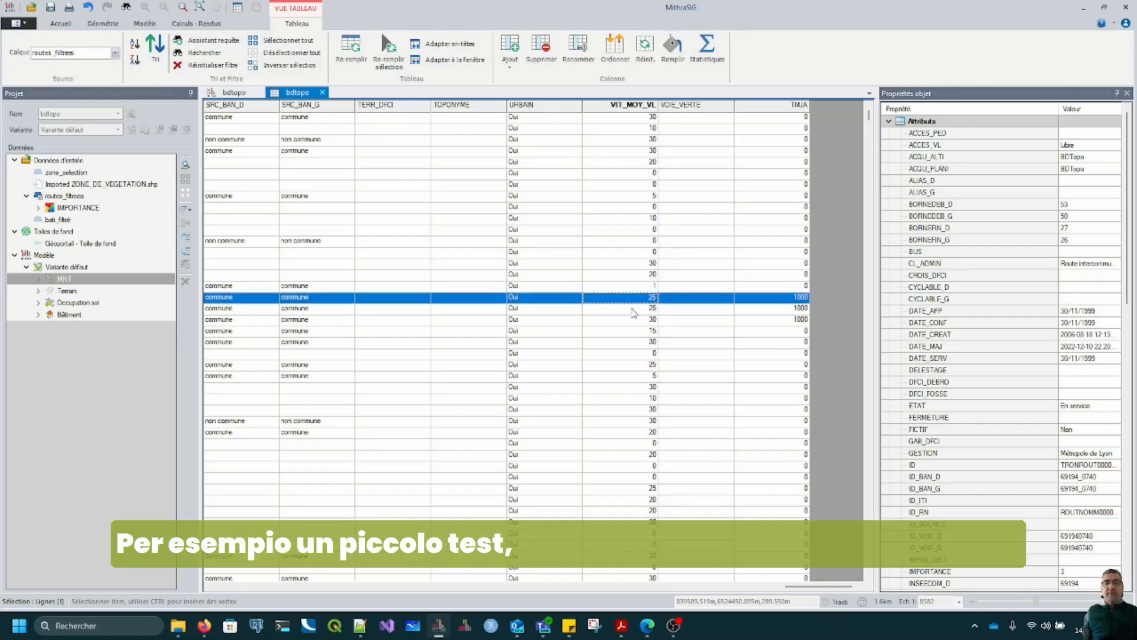
drag(823, 586, 492, 618)
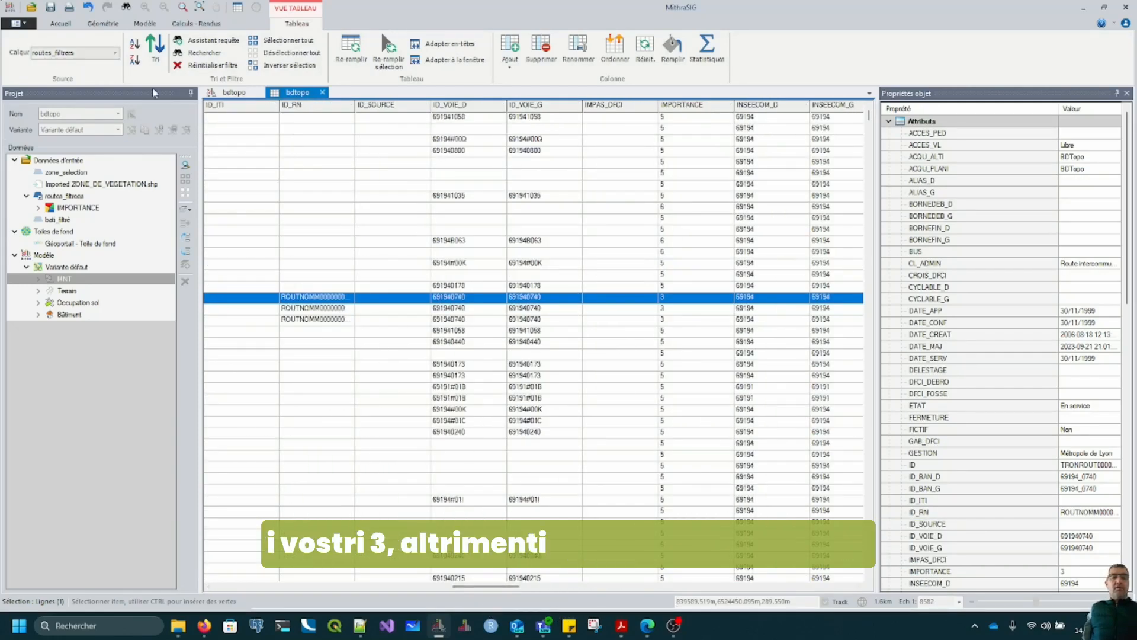
click(239, 95)
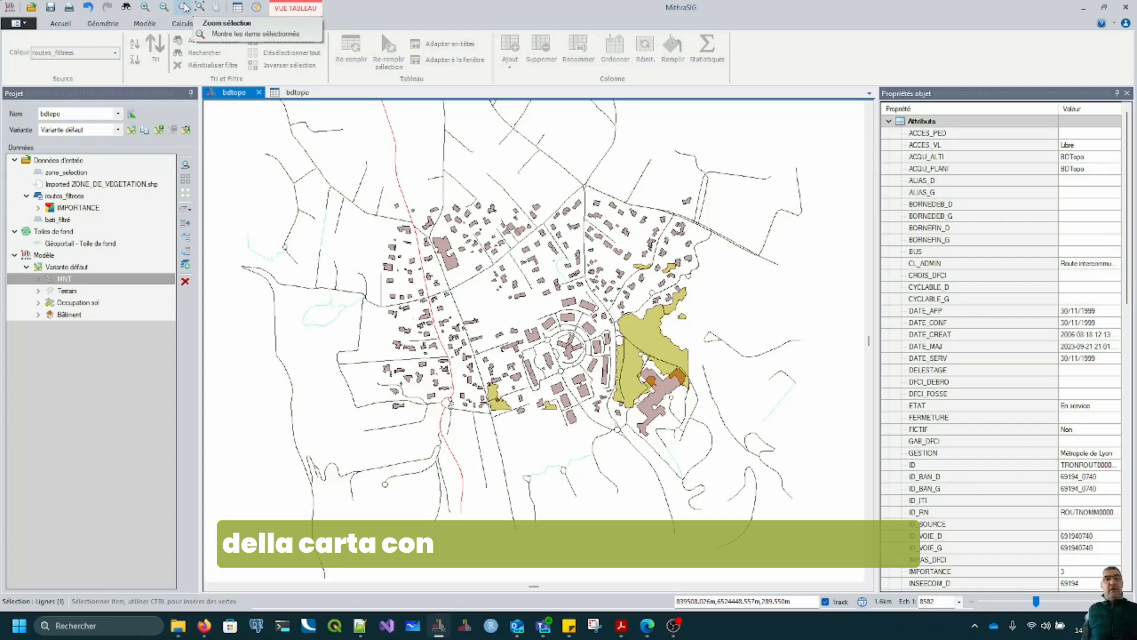
click(200, 7)
scroll(630, 285, down, 4)
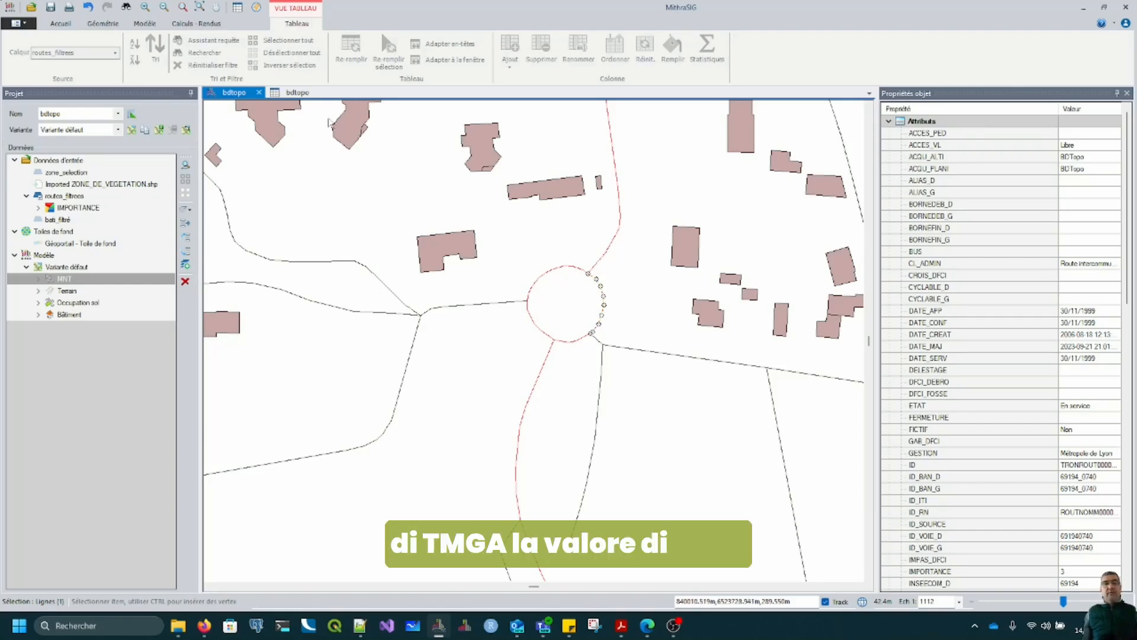
- Select the side road west of the roundabout and another secondary road on the map to check their IMPORTANCE values
click(298, 92)
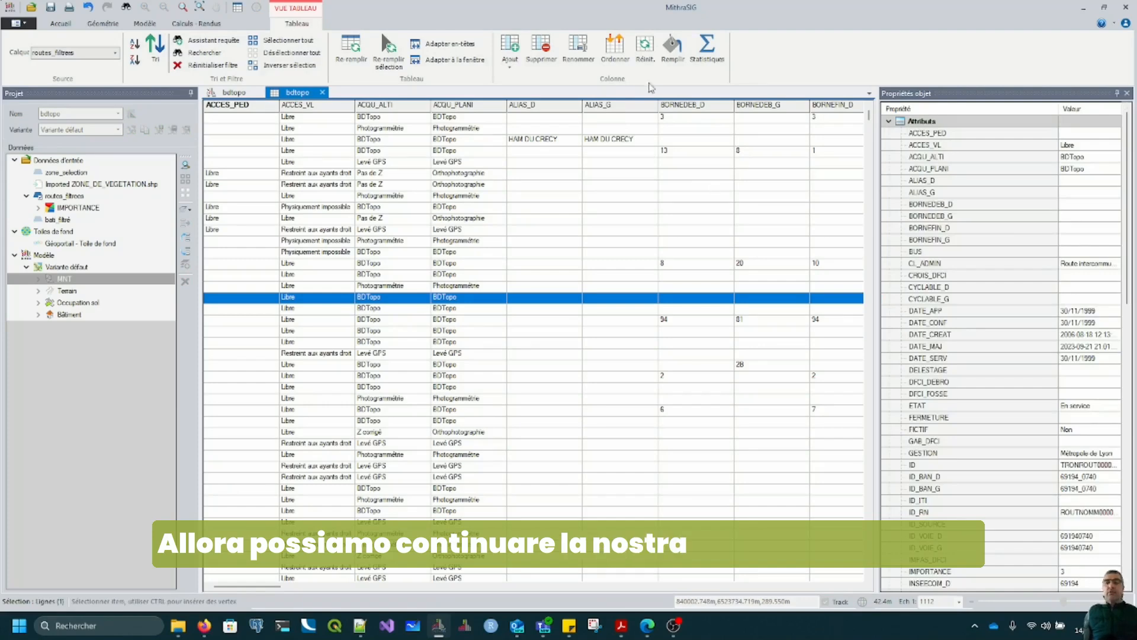
click(234, 93)
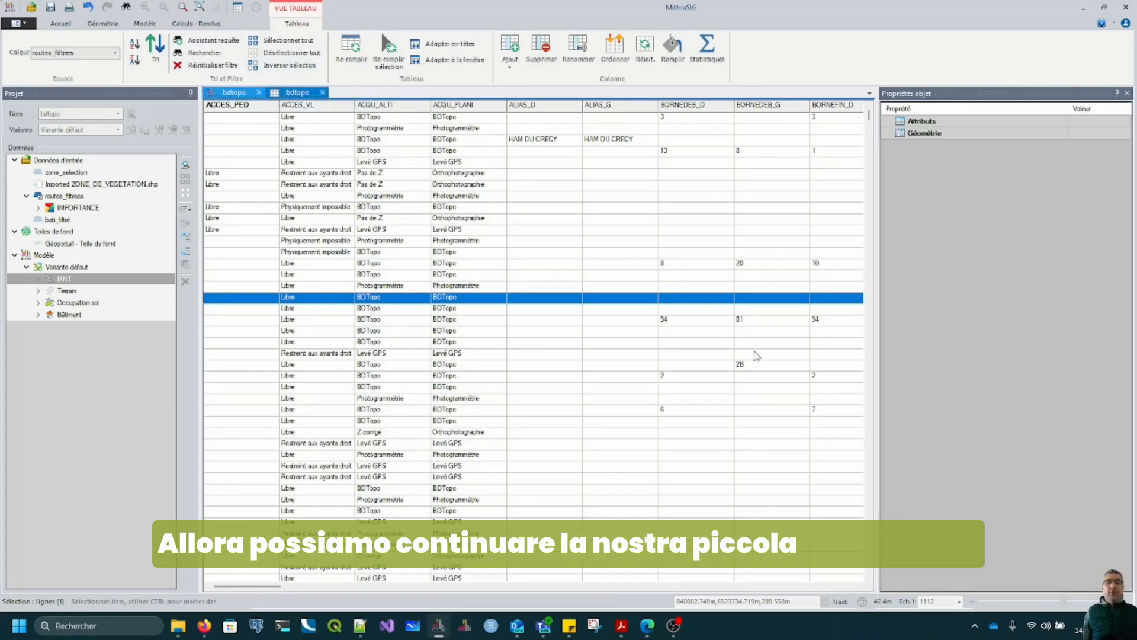
click(504, 304)
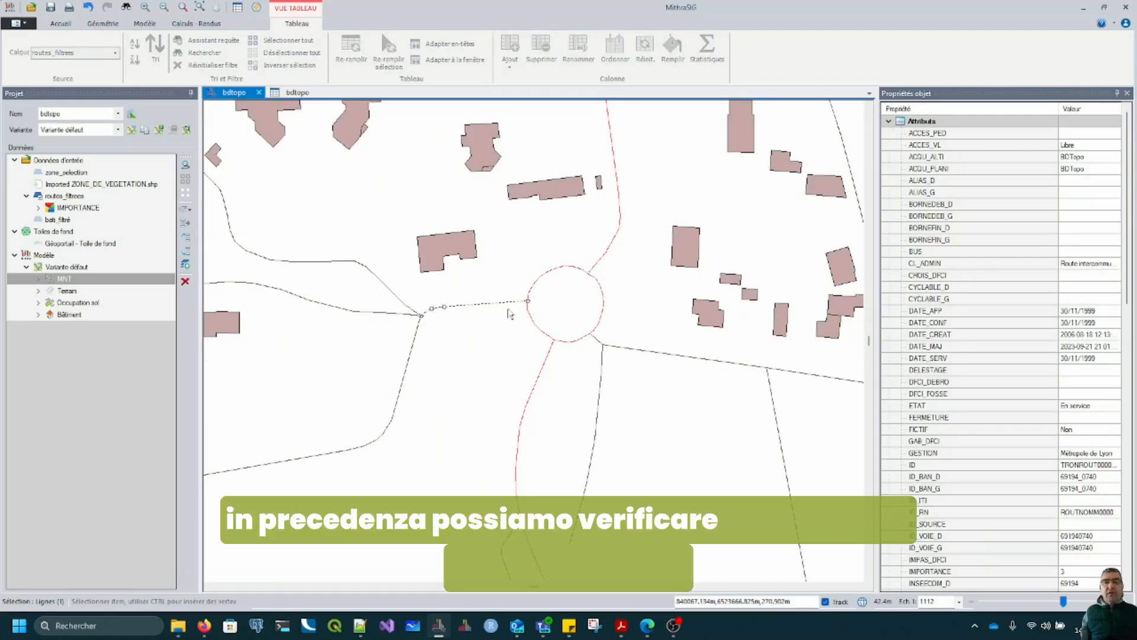
scroll(1060, 576, down, 1)
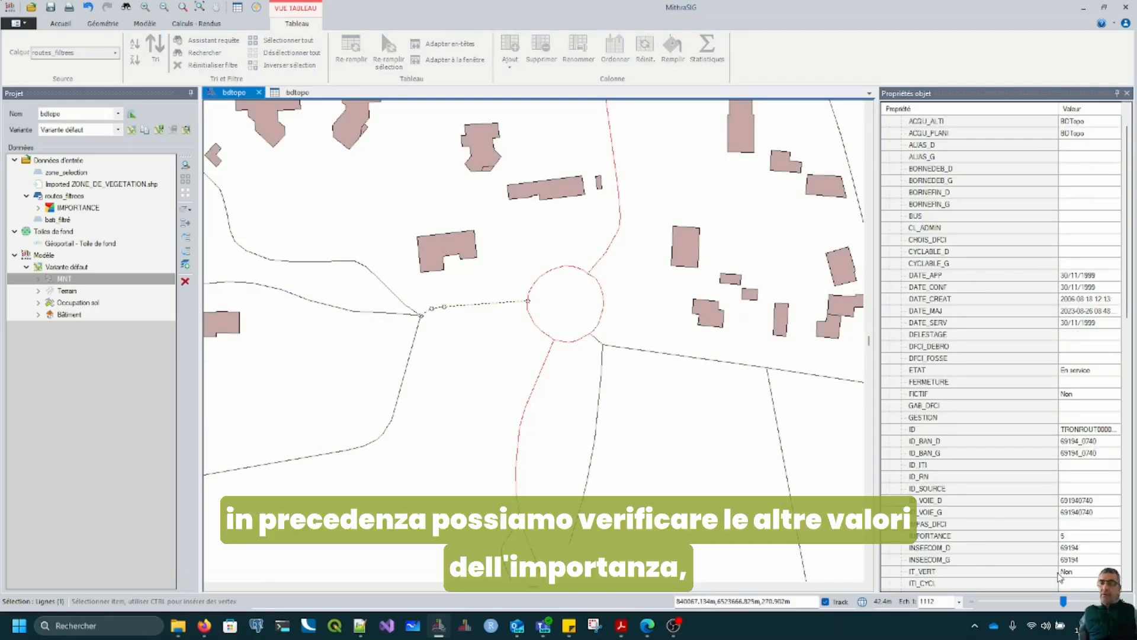
scroll(463, 350, down, 5)
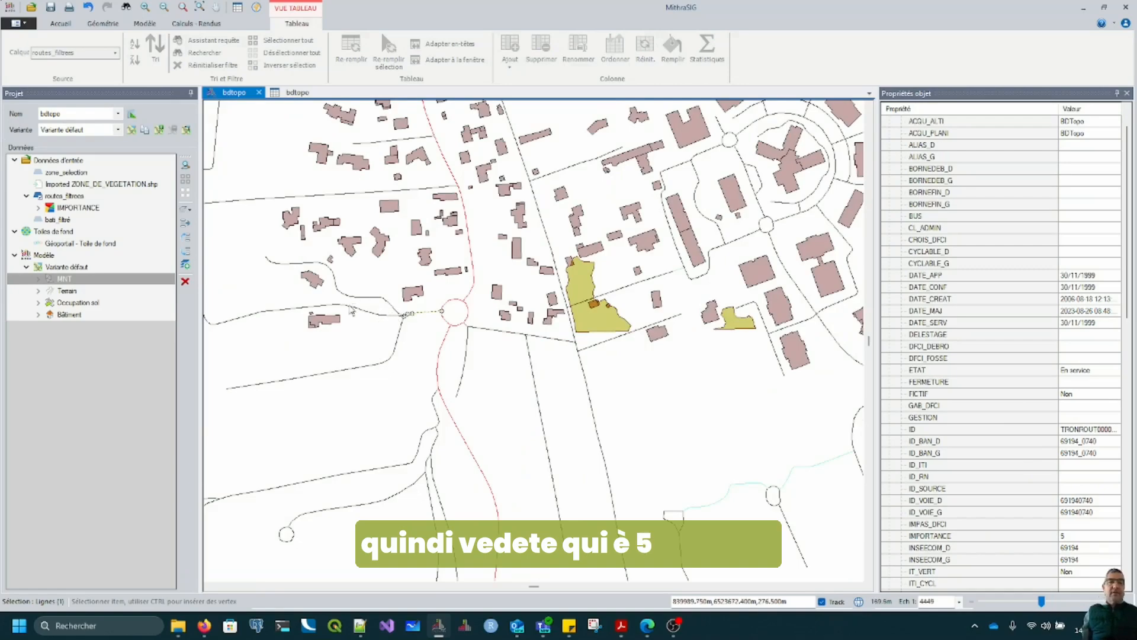
click(273, 226)
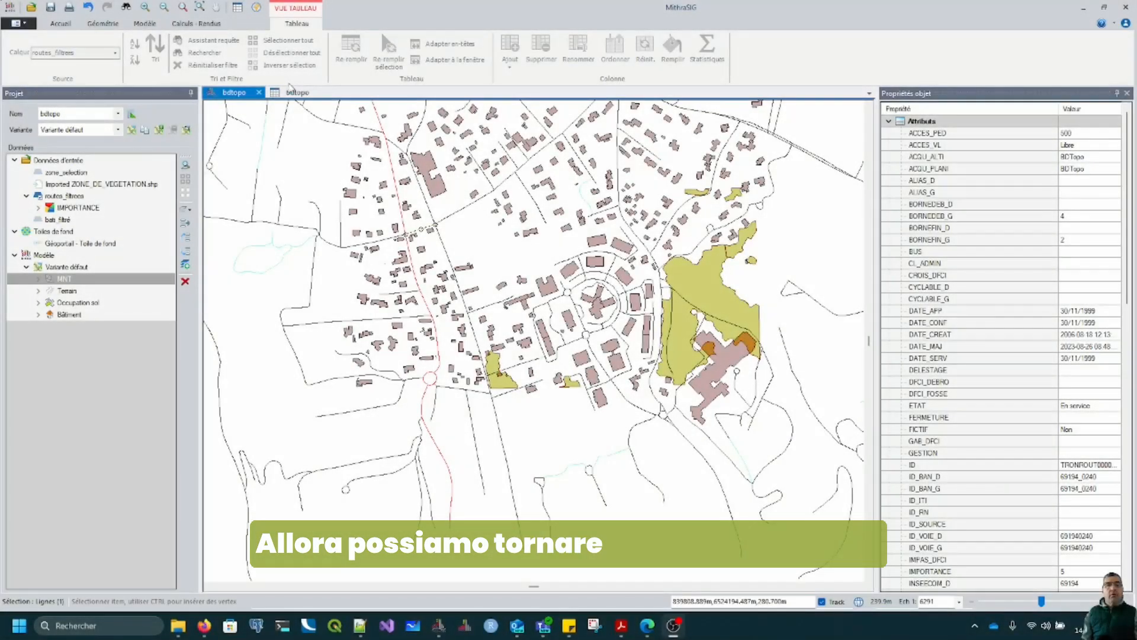
- Return to the roads table and enter the column fill expression if(IMPORTANCE$="5",500,TMJA#, with TMJA as the fallback value
click(296, 92)
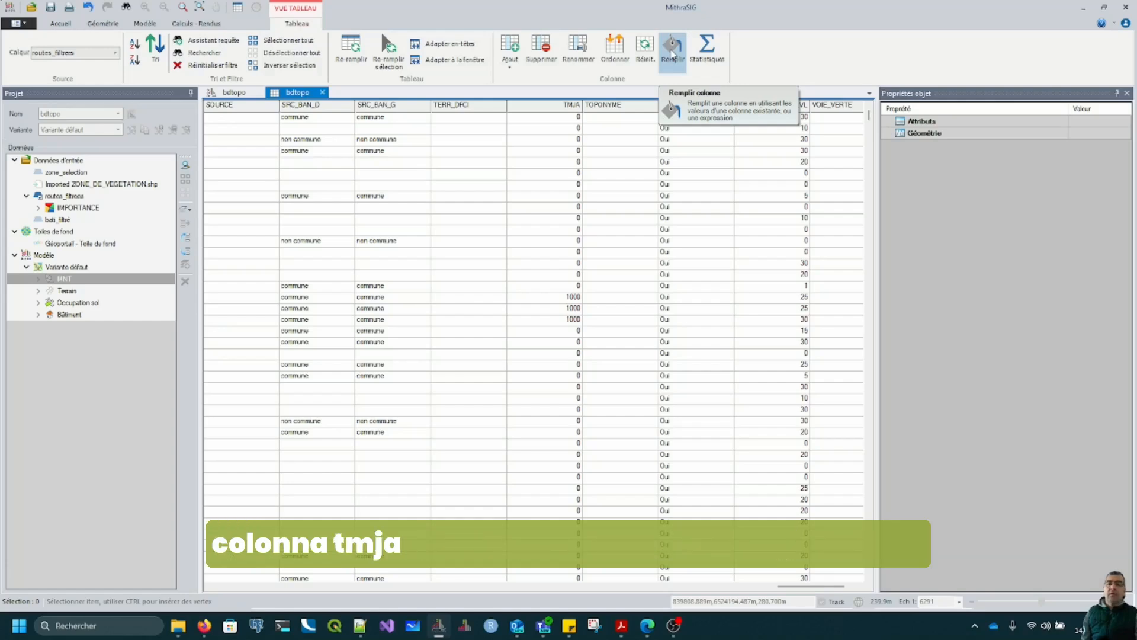
click(673, 54)
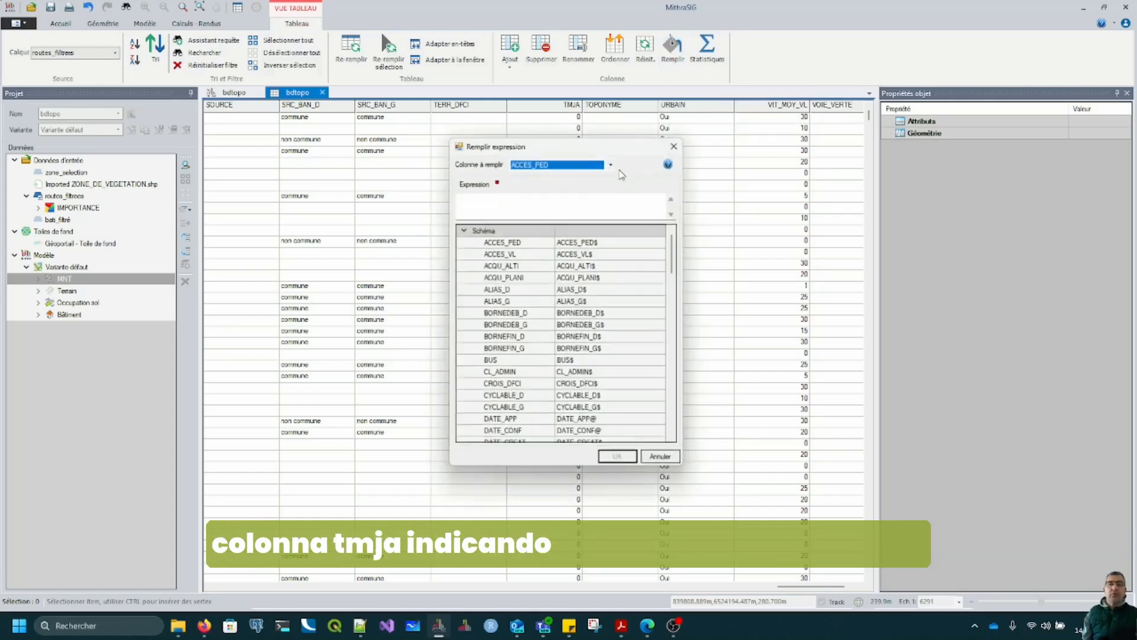
click(530, 201)
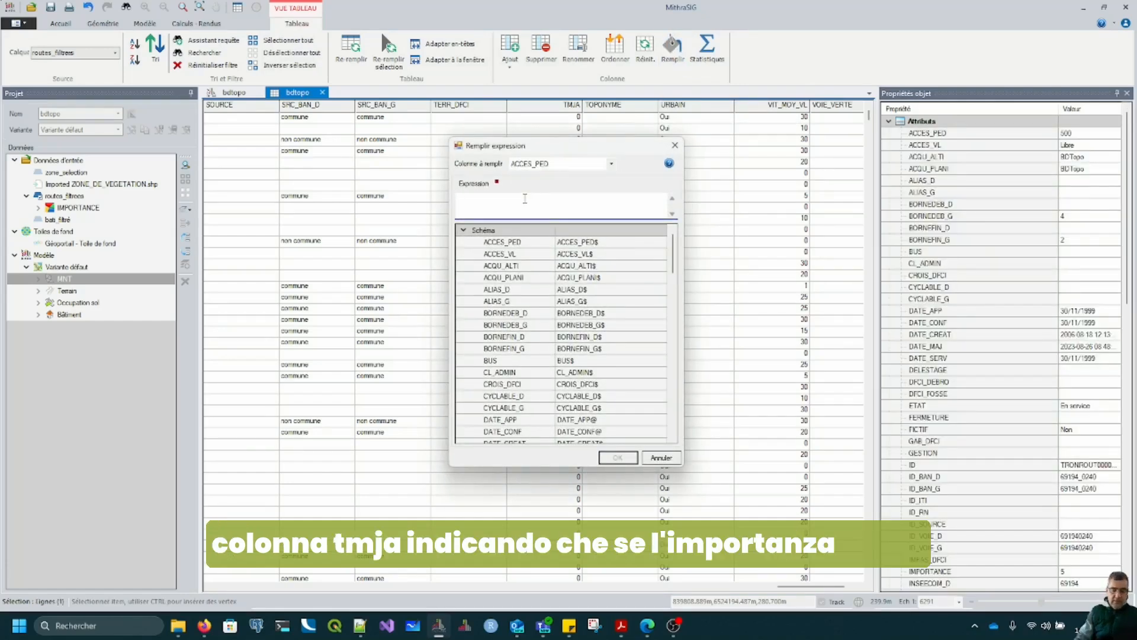
text(if()
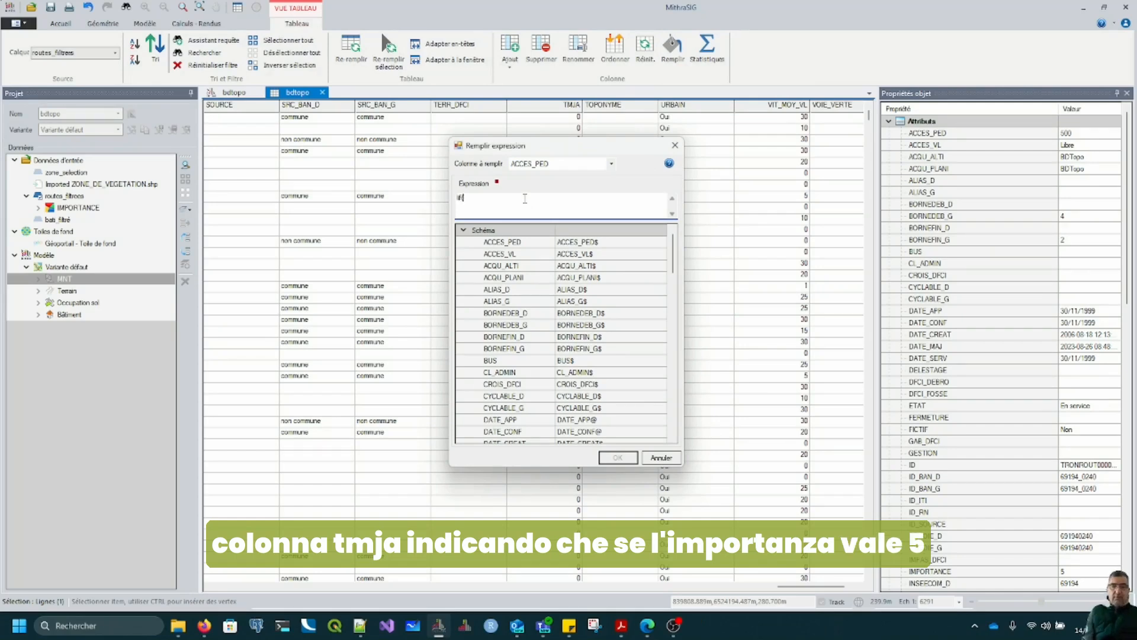
scroll(529, 328, down, 3)
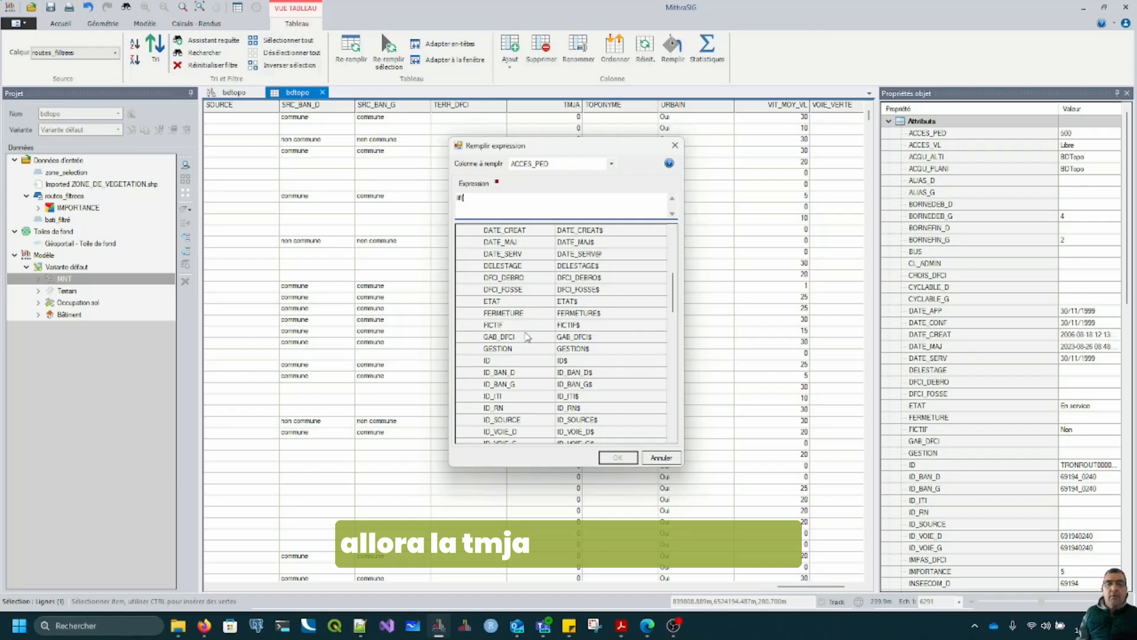
scroll(528, 336, down, 2)
click(528, 398)
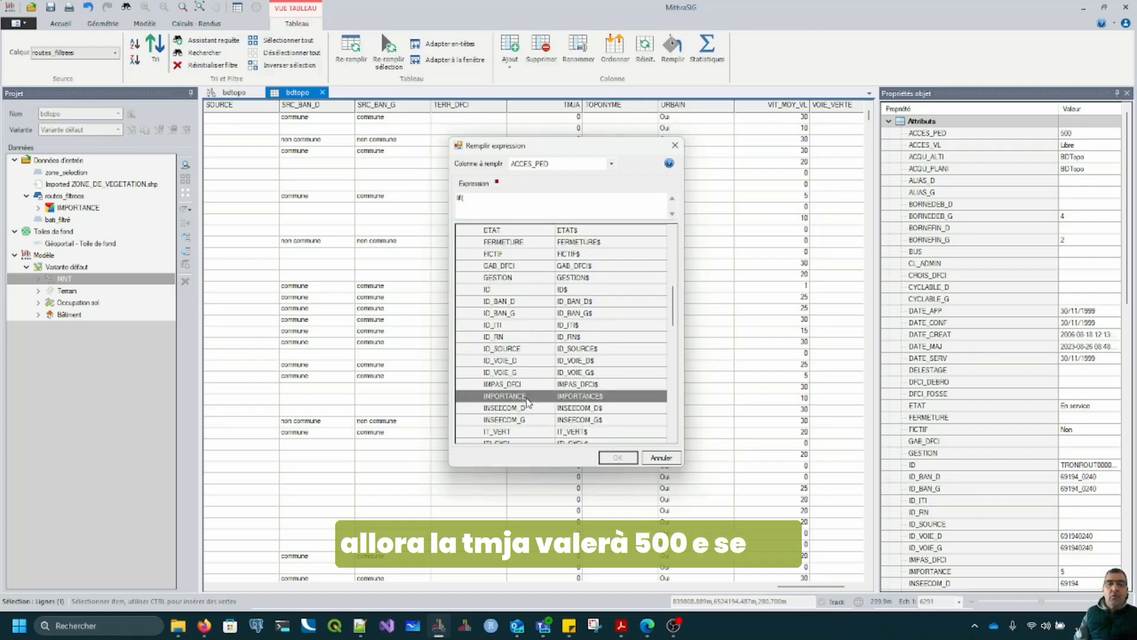
double_click(528, 397)
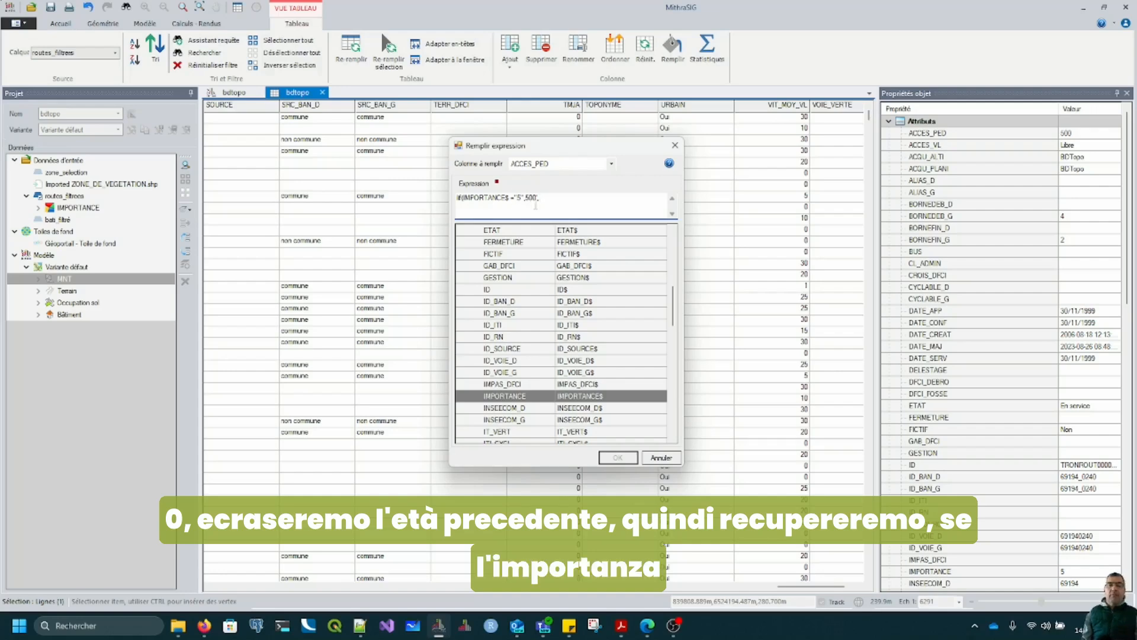
text(T)
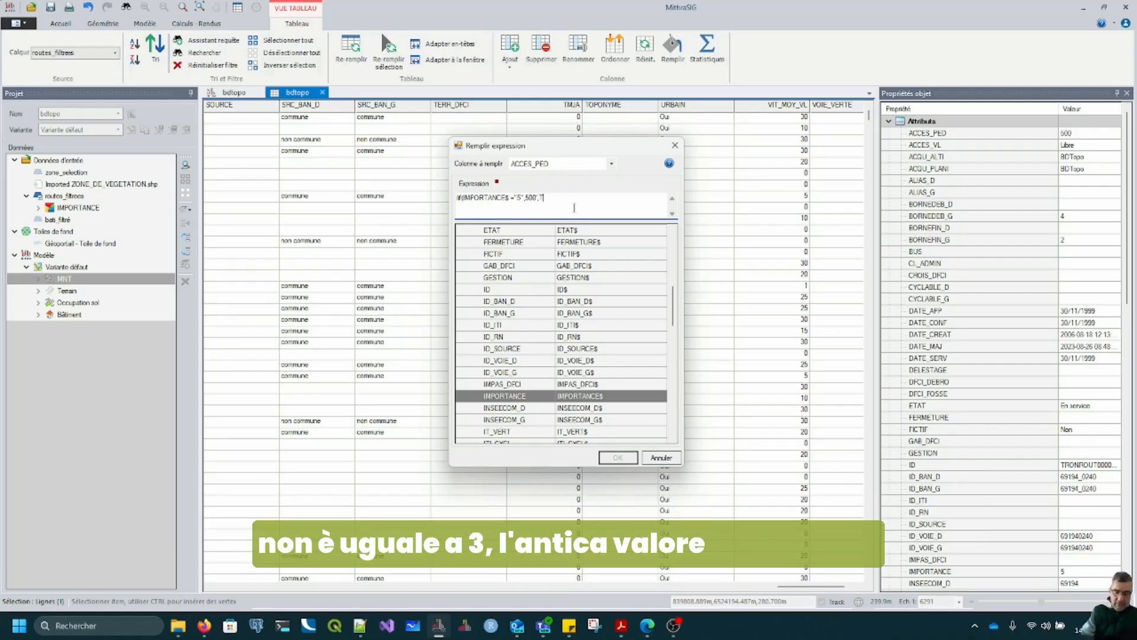
text(MJA)
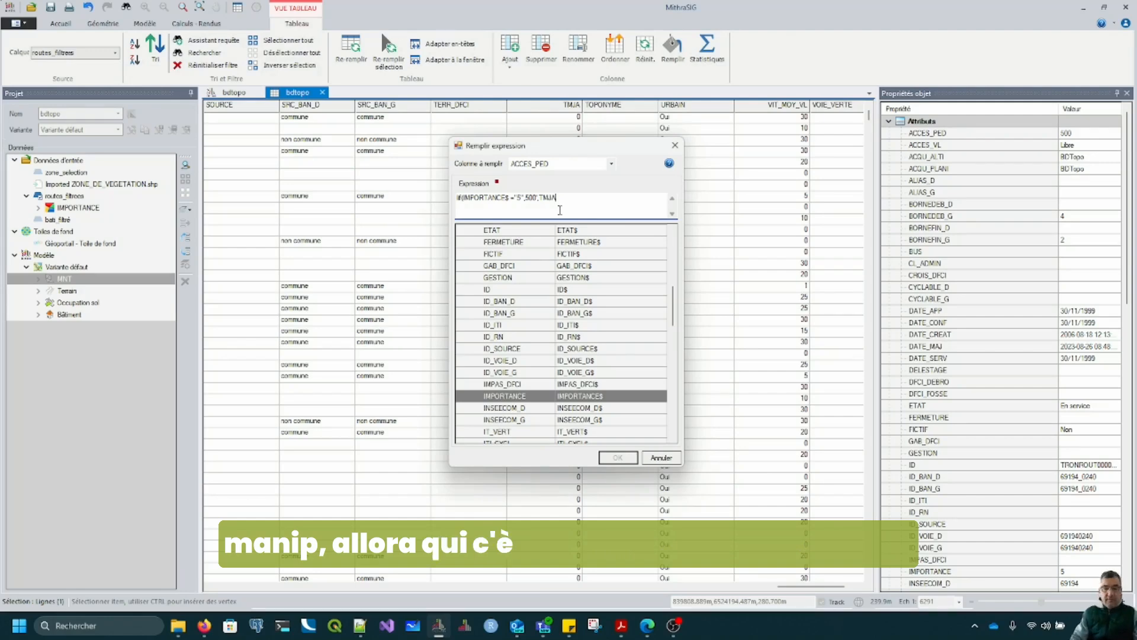
text(#)
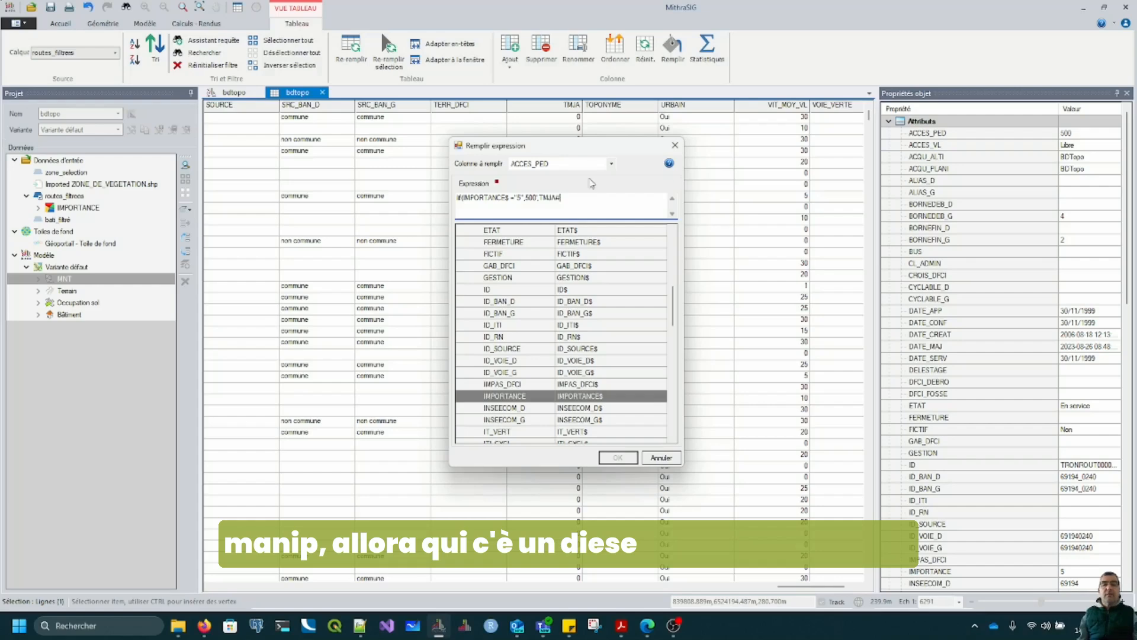
- Choose TMJA as the column to fill, complete the expression as if(IMPORTANCE$="5",500,TMJA&) and apply it
click(595, 165)
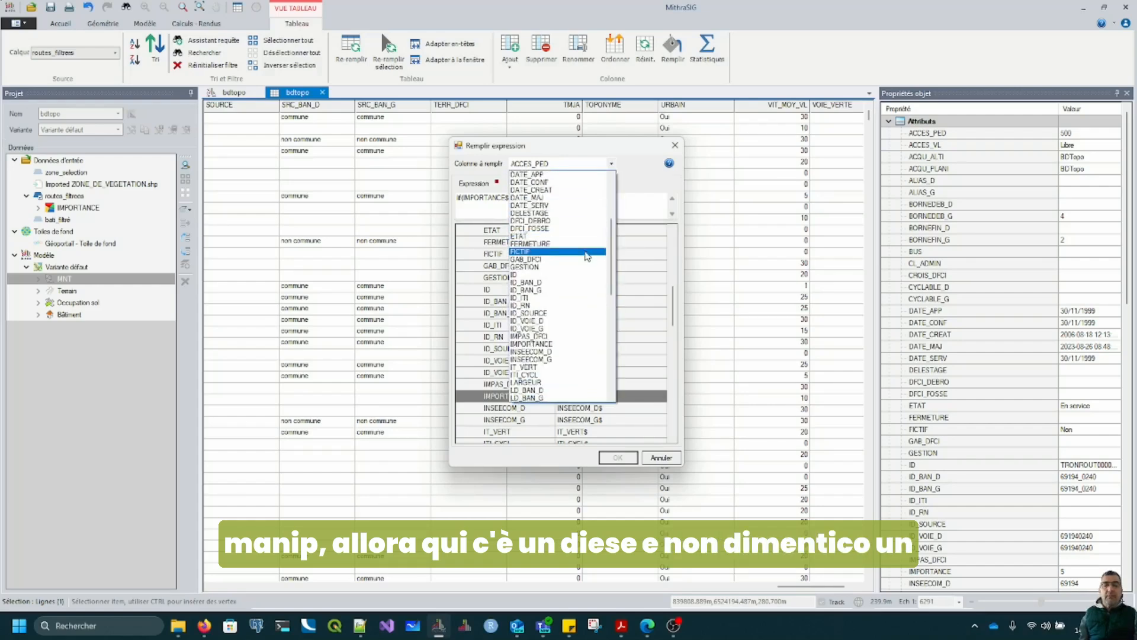
scroll(586, 256, down, 12)
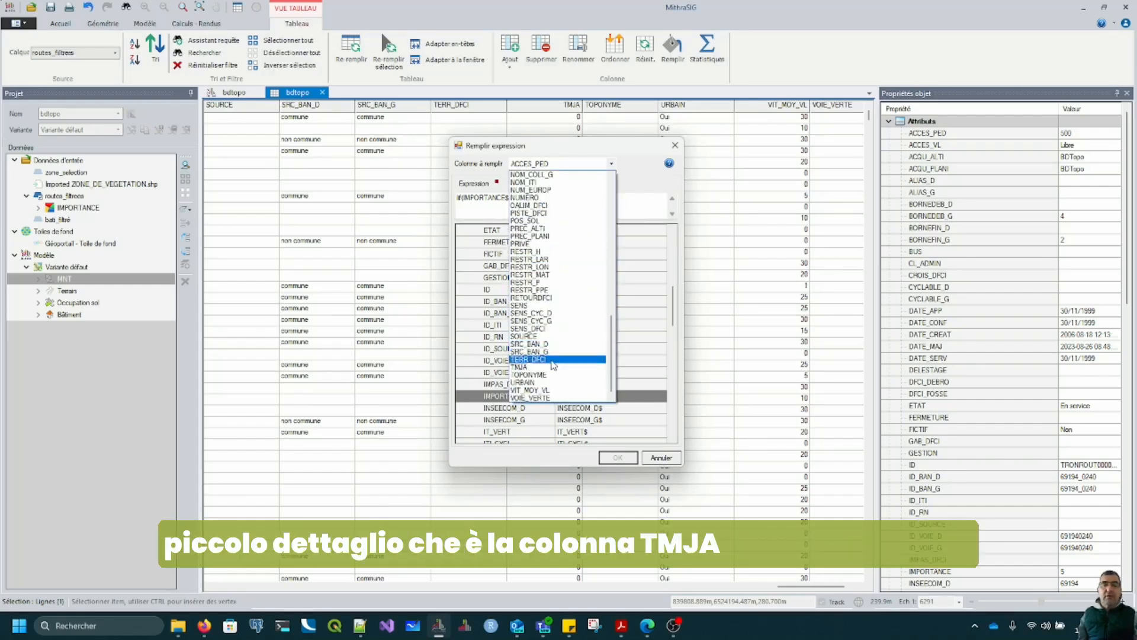
click(551, 368)
click(591, 199)
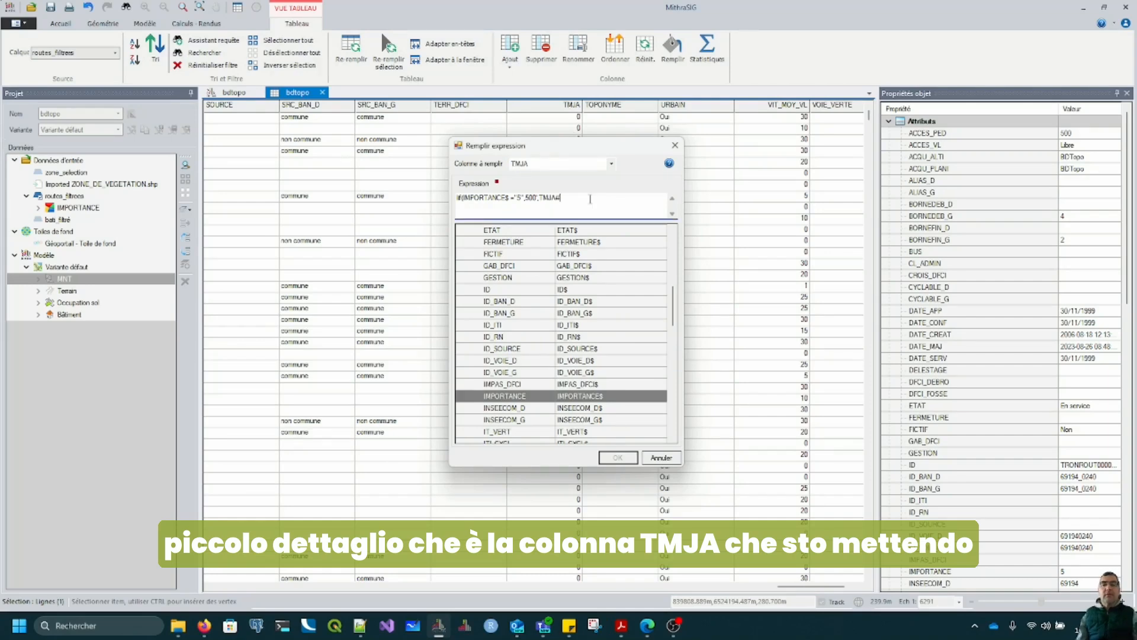
text())
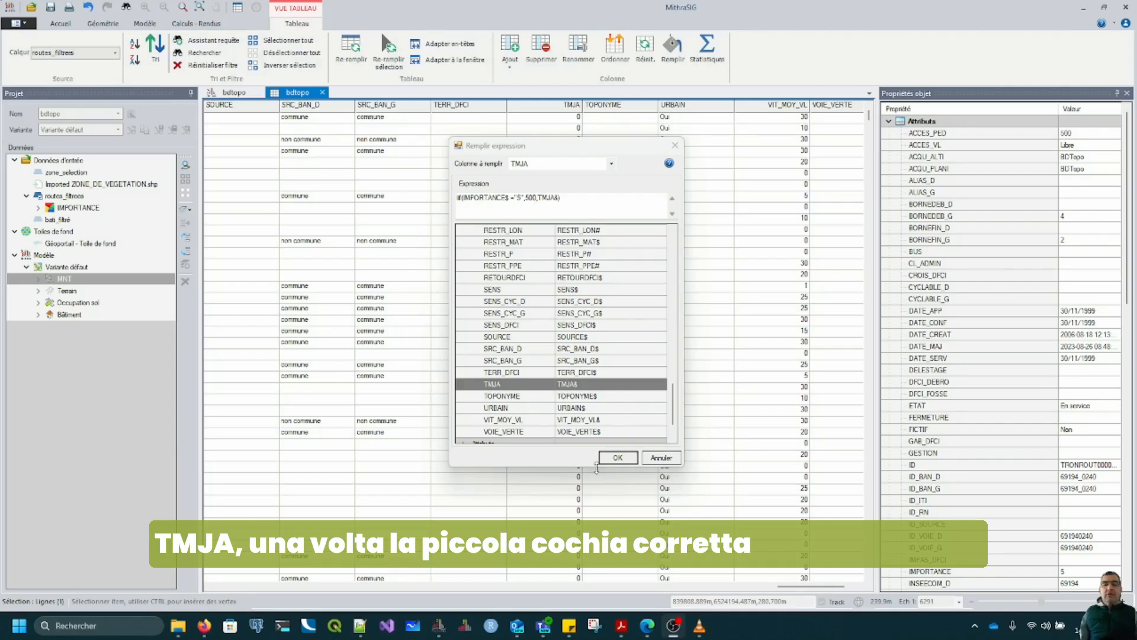
click(616, 458)
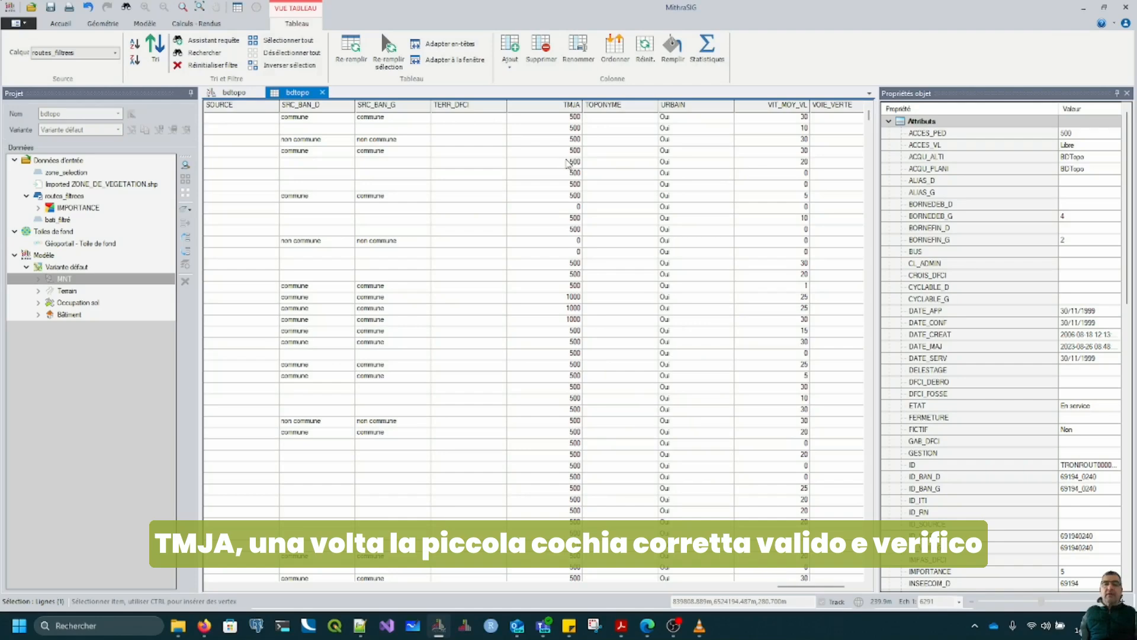
- Select the first row with TMJA 1000 and compare the rows above it, up to the "non commune" road with TMJA 0
click(570, 298)
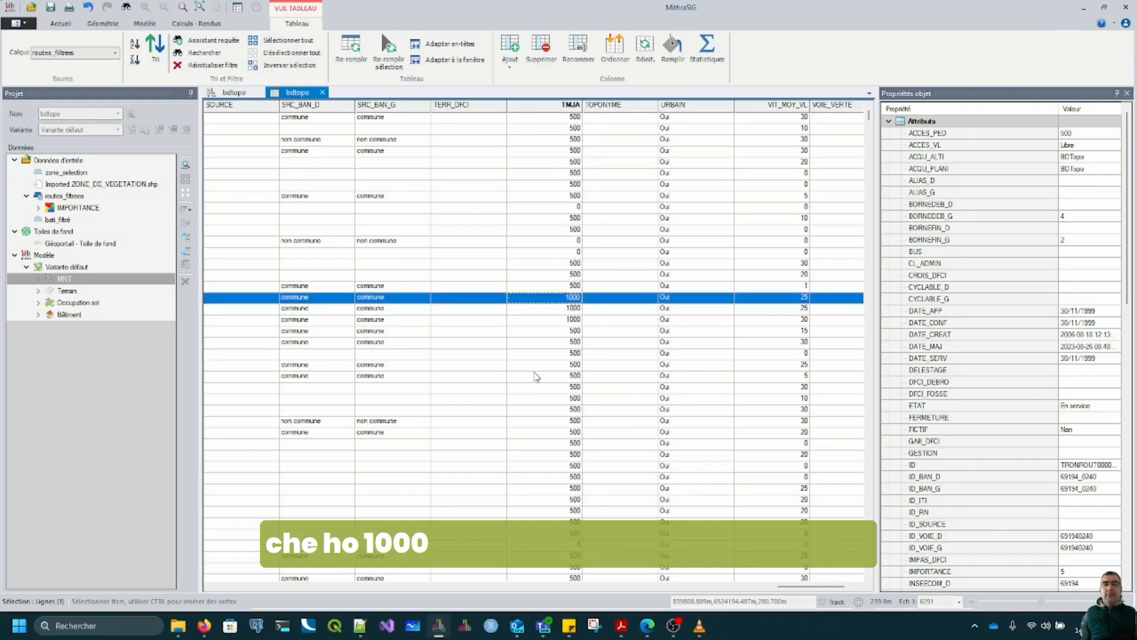
key(Up)
key(Up)
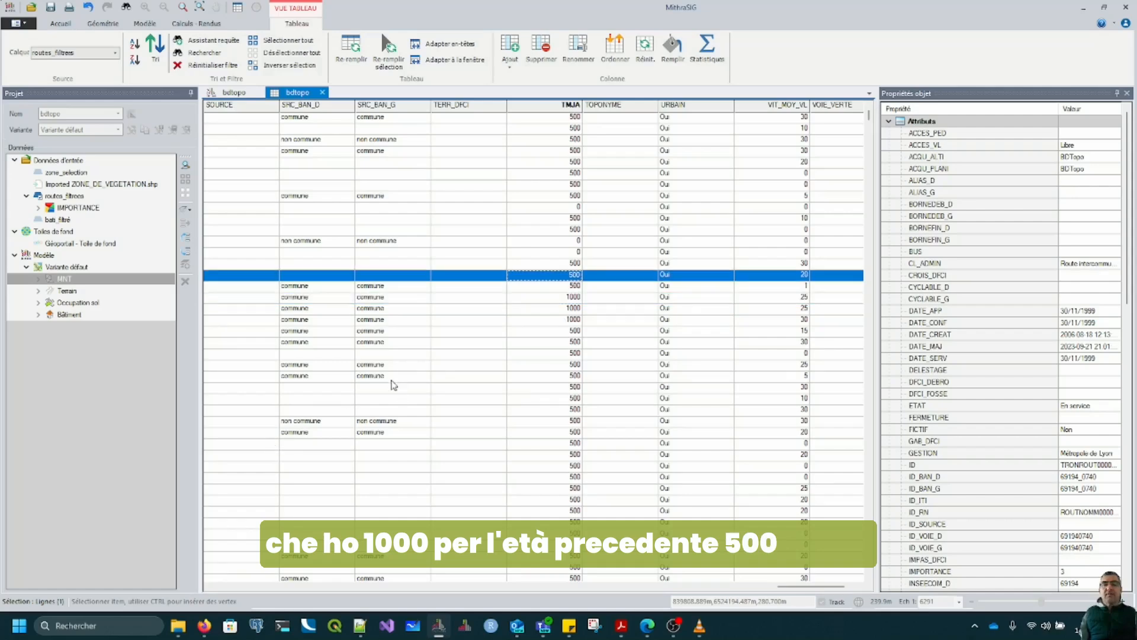
key(Up)
key(Up)
key(Up)
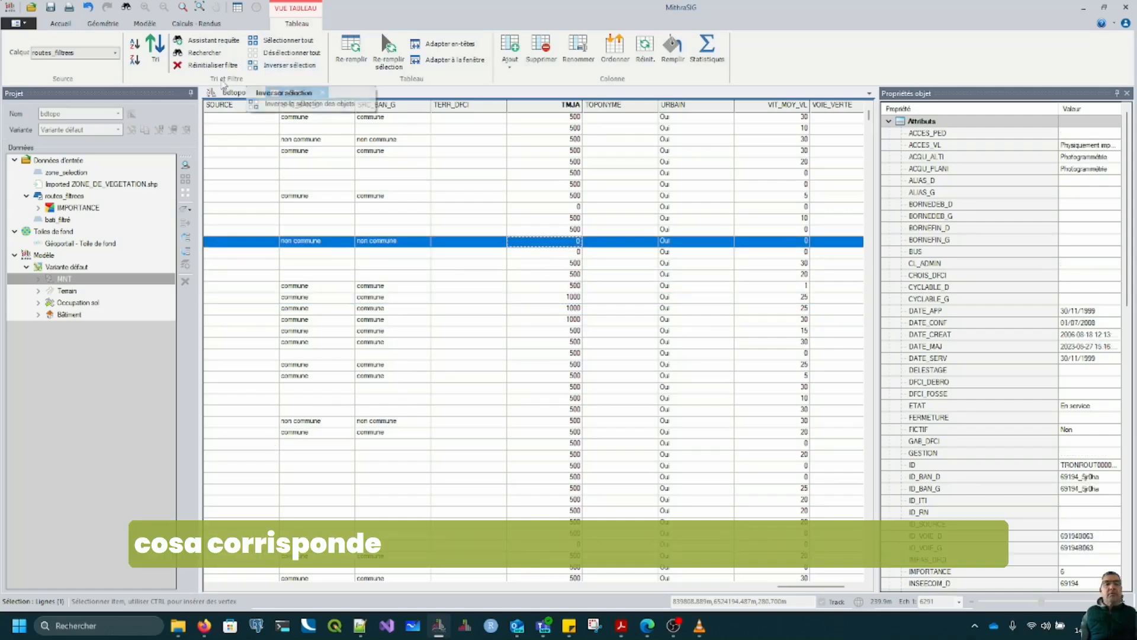
- Locate the selected TMJA 0 road on the map and inspect its surroundings
click(228, 94)
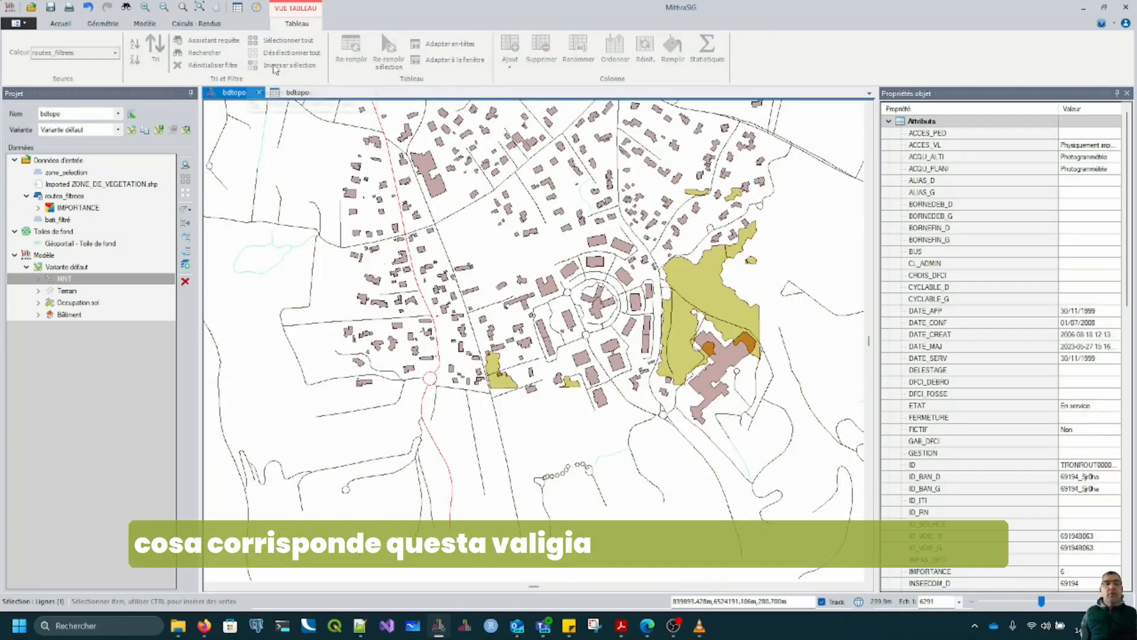
click(183, 10)
scroll(546, 449, down, 5)
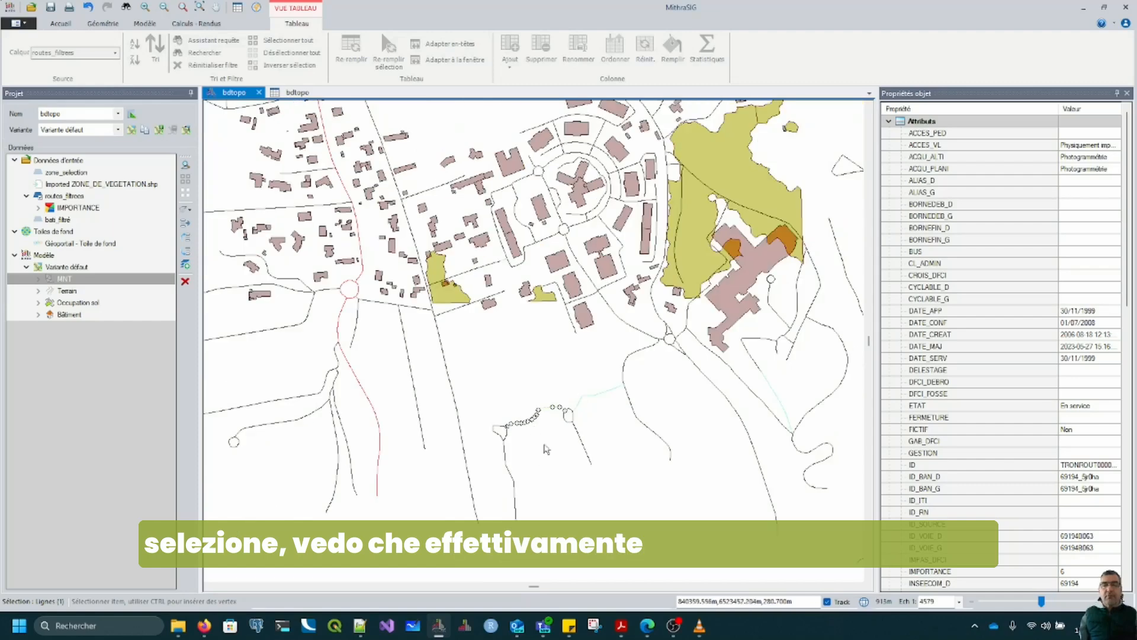
scroll(547, 450, down, 1)
scroll(481, 404, up, 2)
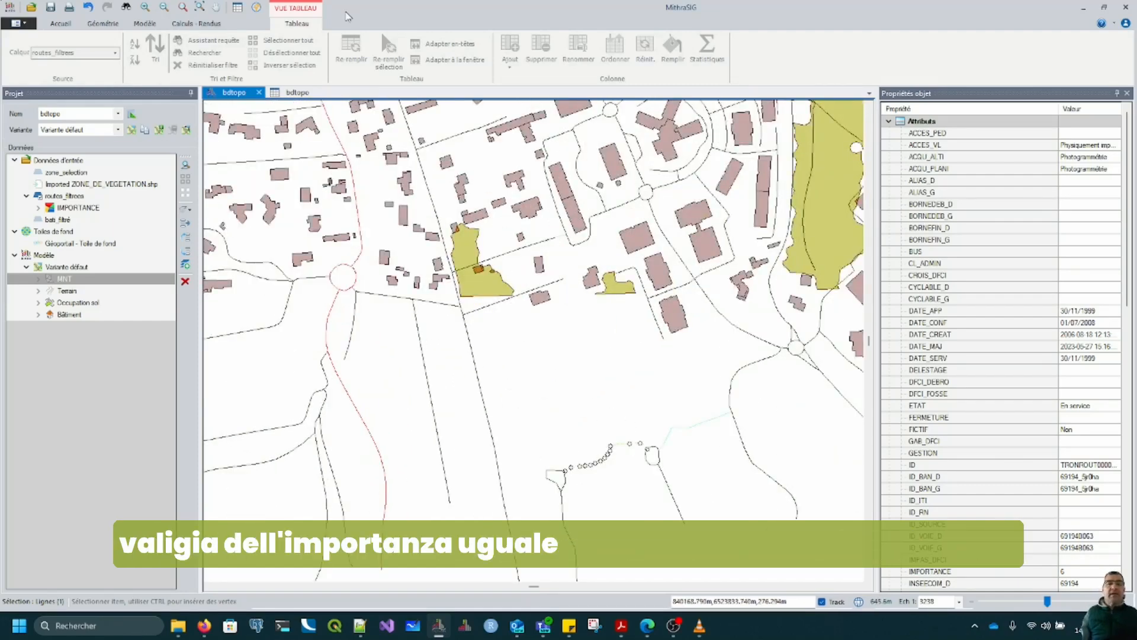
click(298, 93)
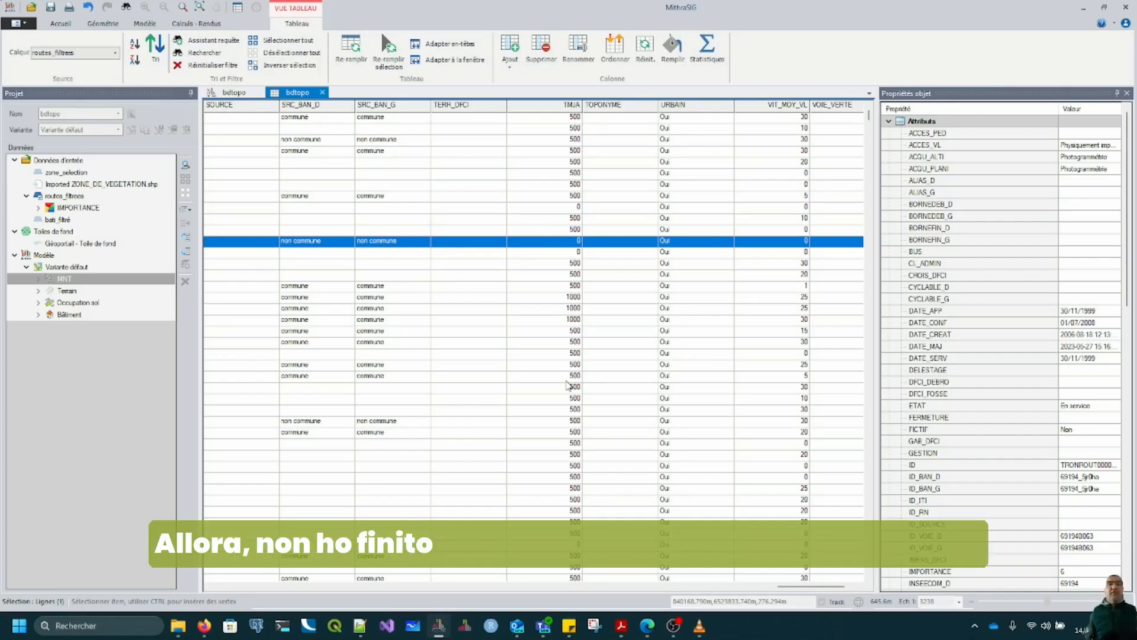
click(236, 93)
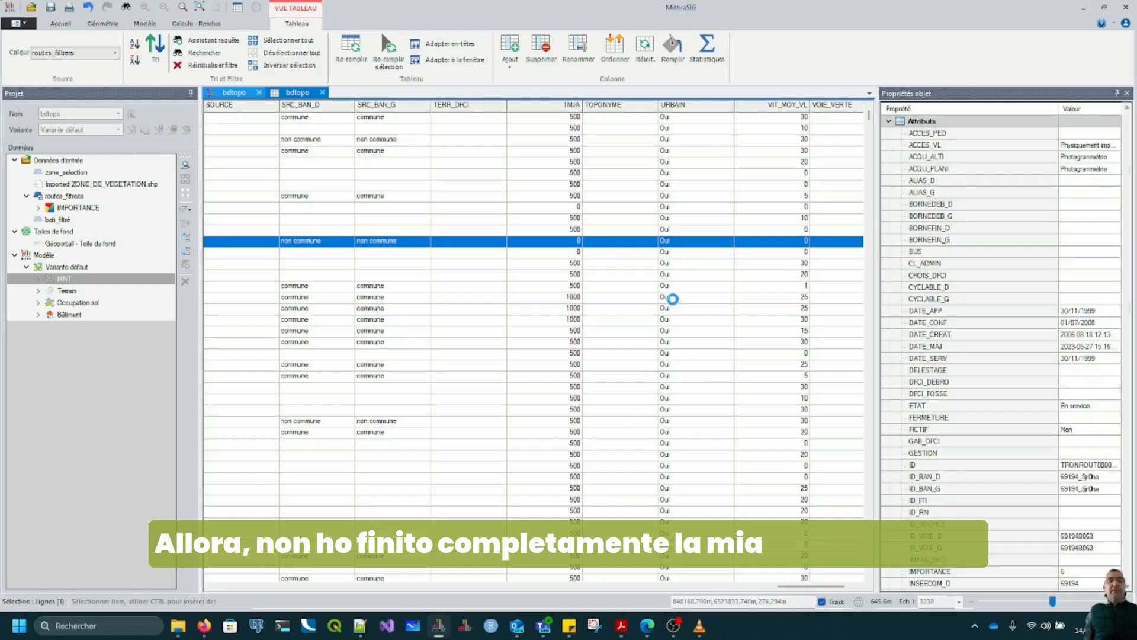
scroll(365, 270, down, 2)
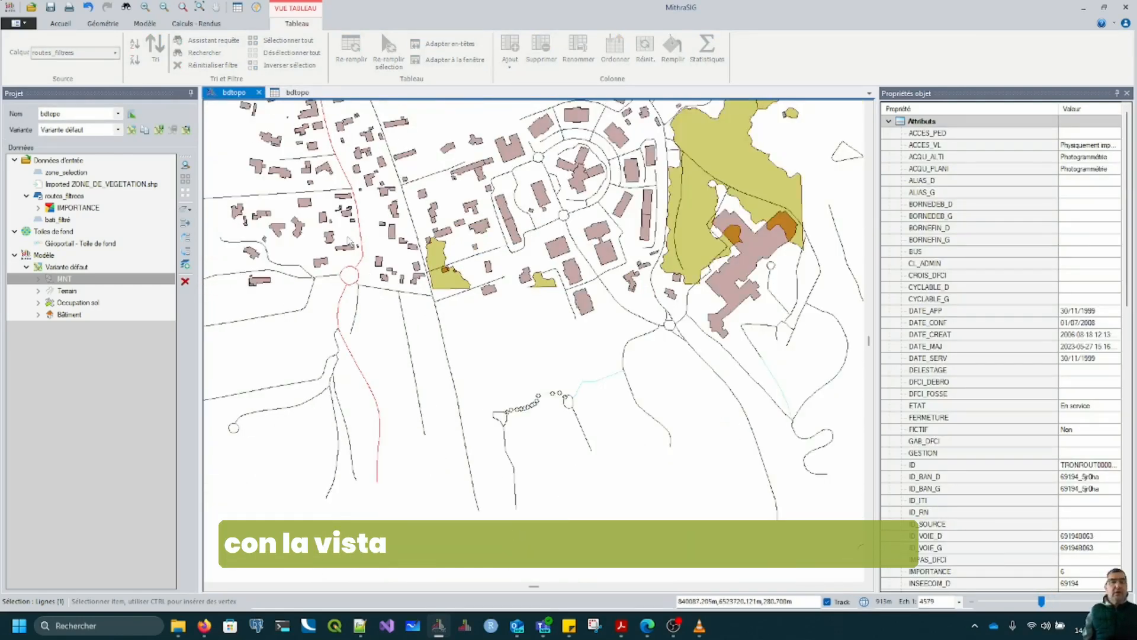
- Review the road source integration settings, including the hourly flows required per period, and close them without integrating
click(145, 23)
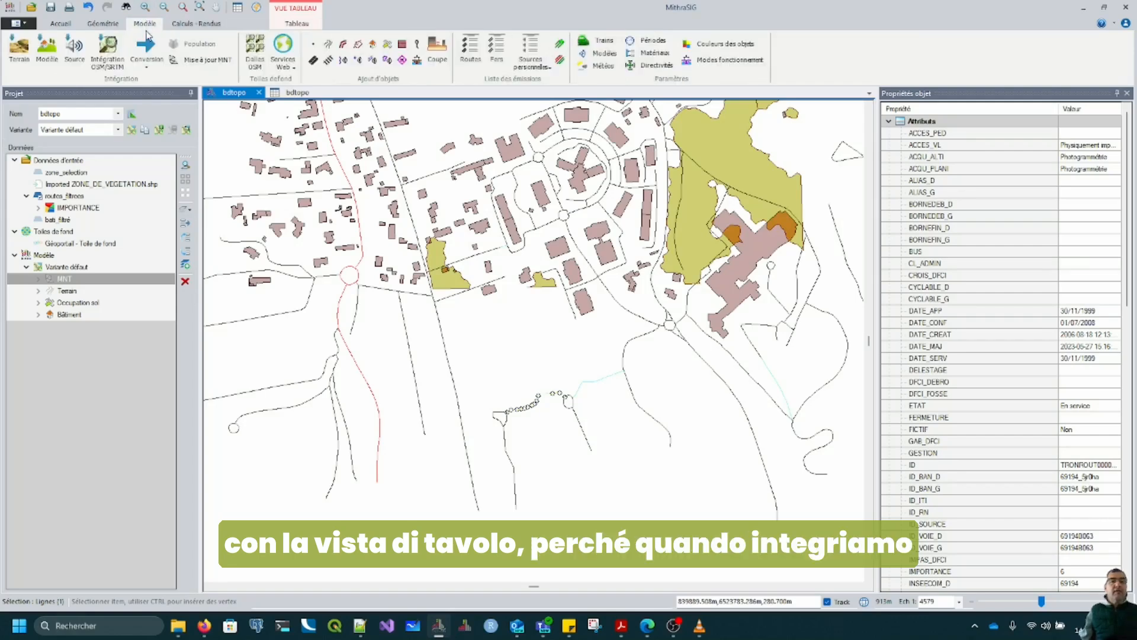
click(82, 51)
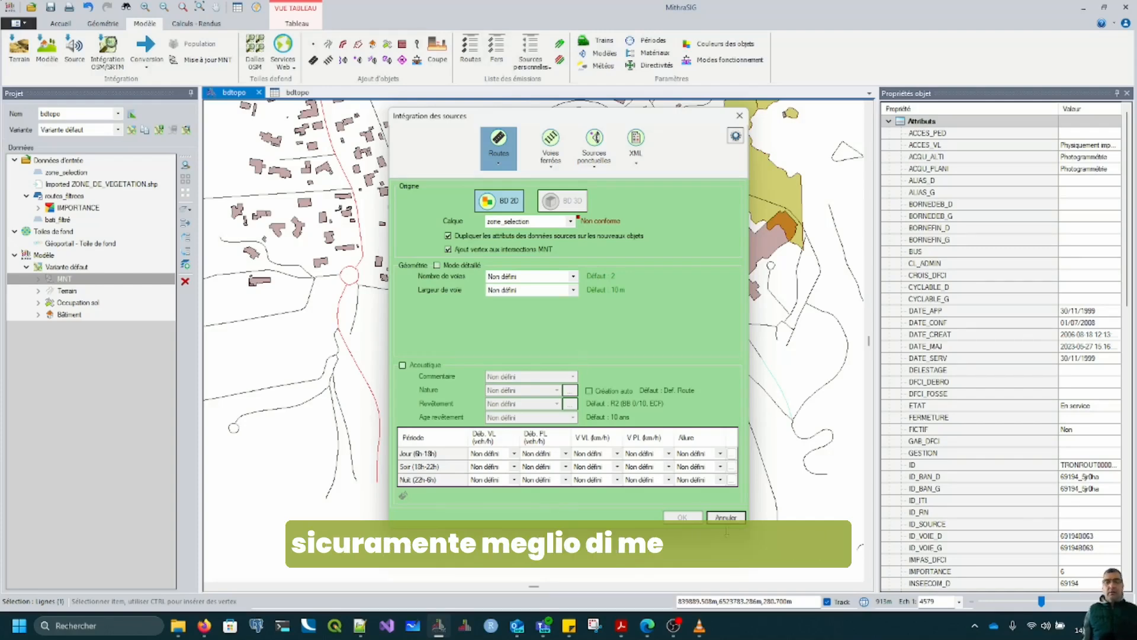
click(726, 517)
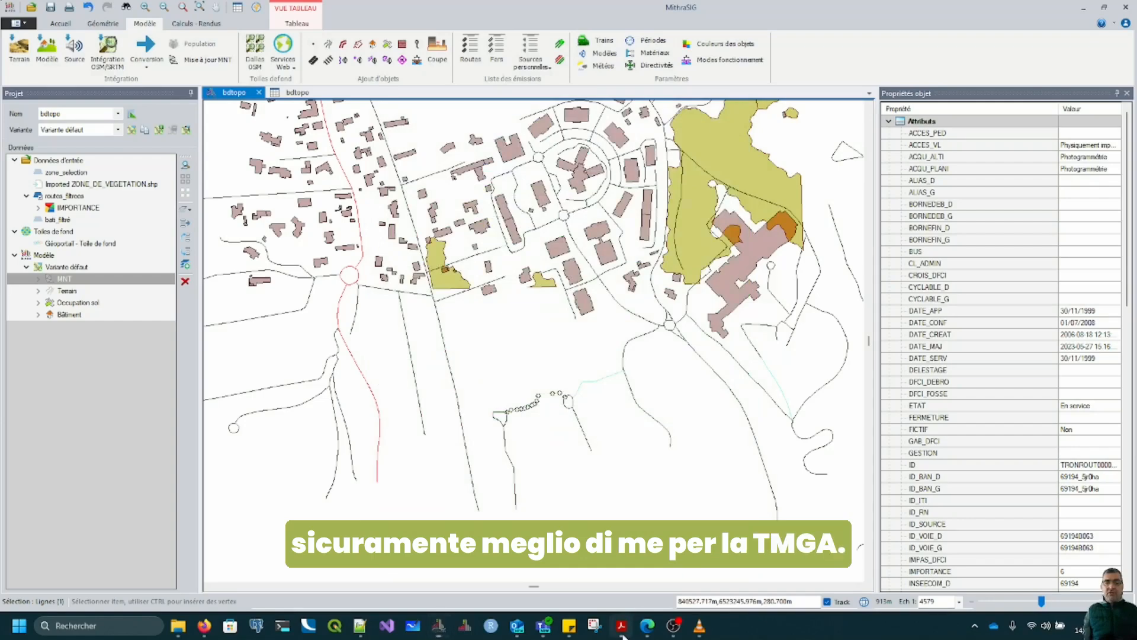
- Switch to Setra_RepartitionTMJA.pdf in Adobe Acrobat Reader and examine the TMJA VL divisors for regional motorways, 6h-22h and 6h-18h
click(622, 628)
scroll(556, 363, down, 3)
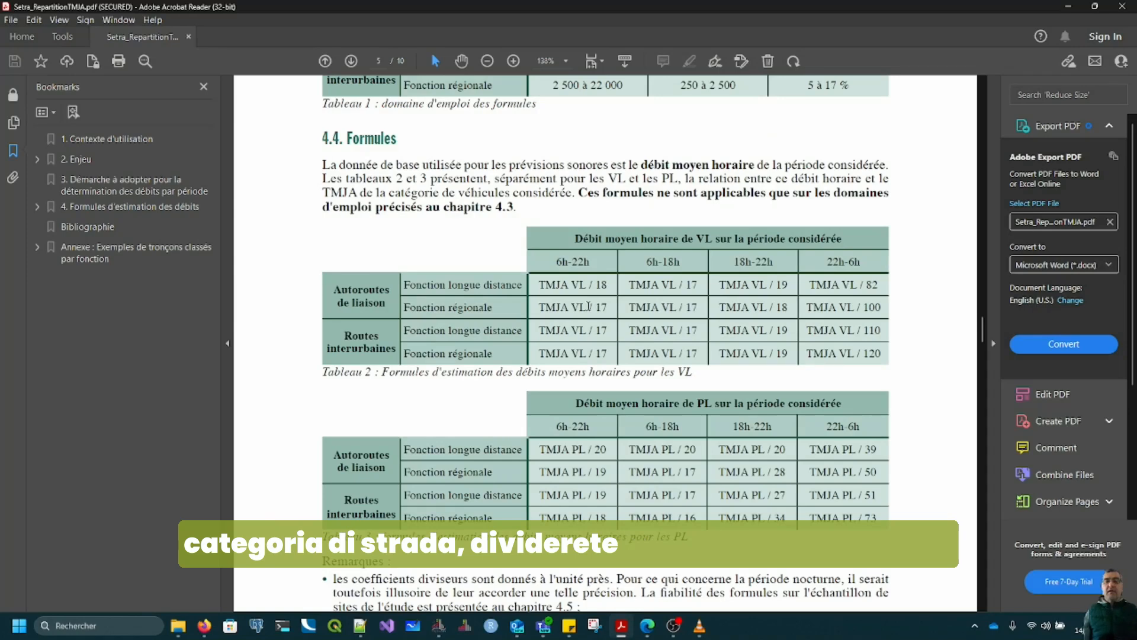
drag(590, 306, 608, 308)
drag(683, 309, 699, 308)
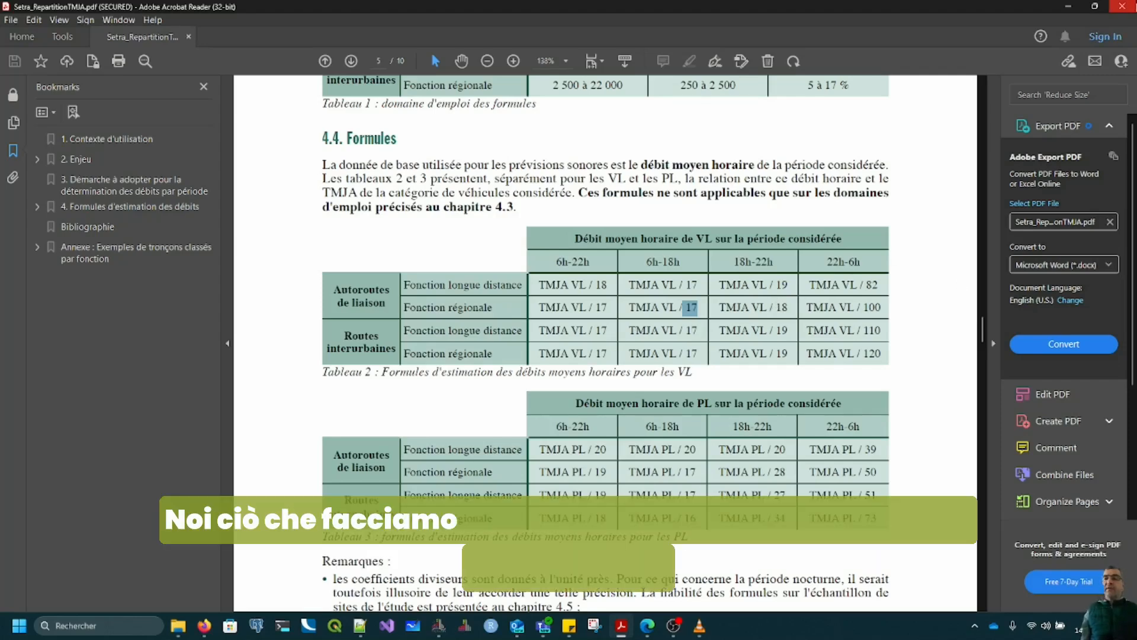
- Switch back to MithraSIG and review the flow and speed fields in the road source integration settings, without integrating
click(1068, 7)
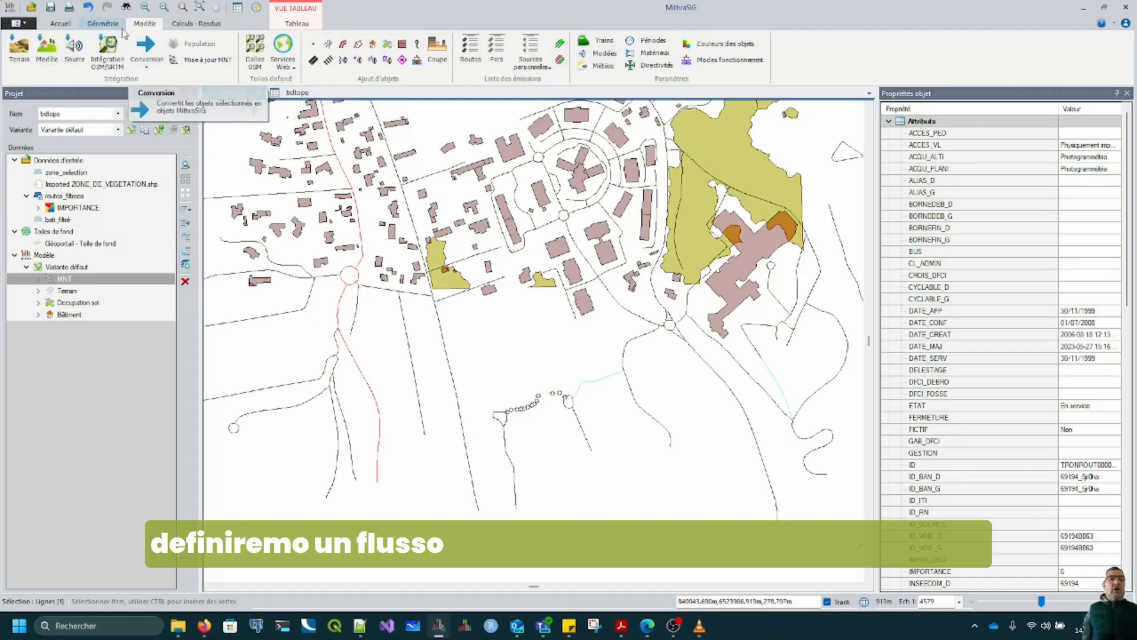
click(107, 50)
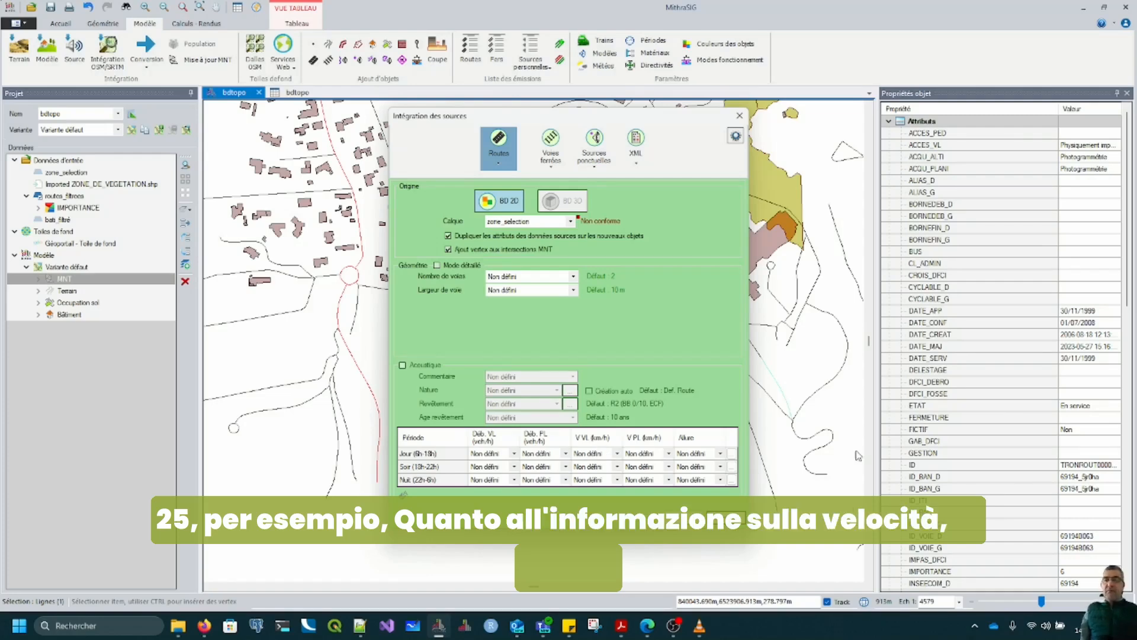
click(727, 518)
- Find the VIT_MOY_VL attribute of the selected road and select the main road just north of the roundabout on the map
scroll(1010, 393, down, 9)
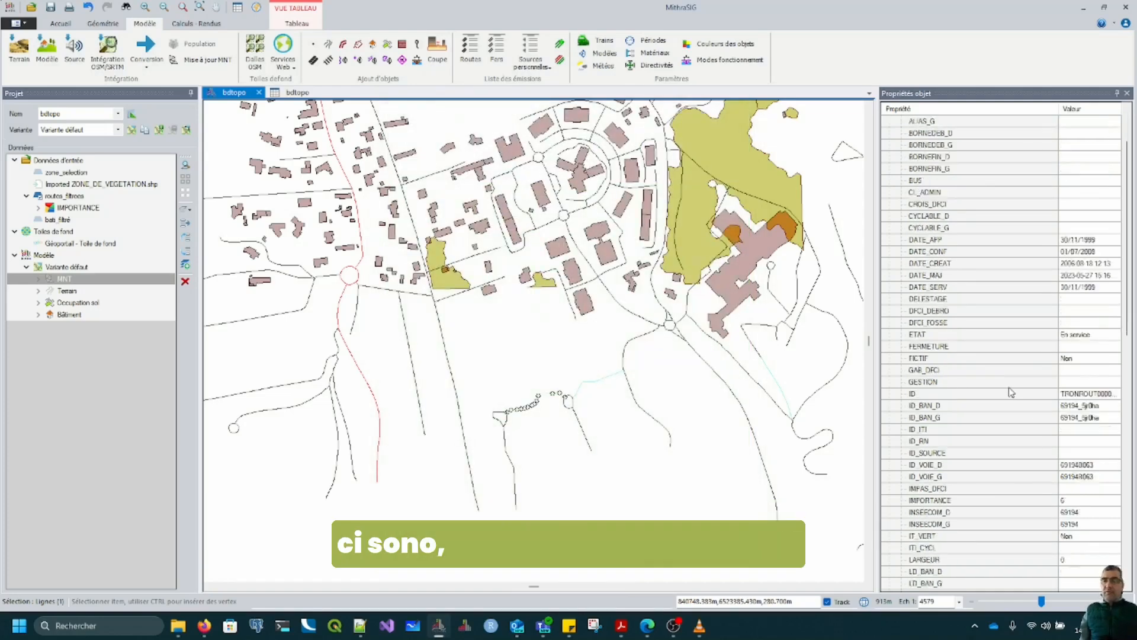
scroll(1015, 413, down, 2)
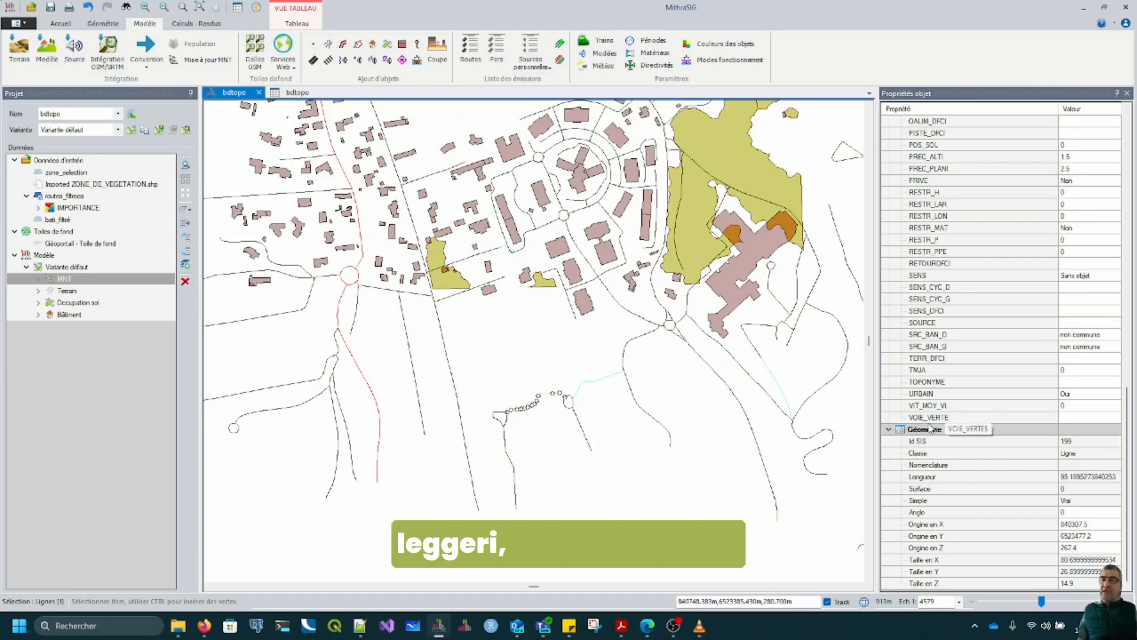
click(964, 407)
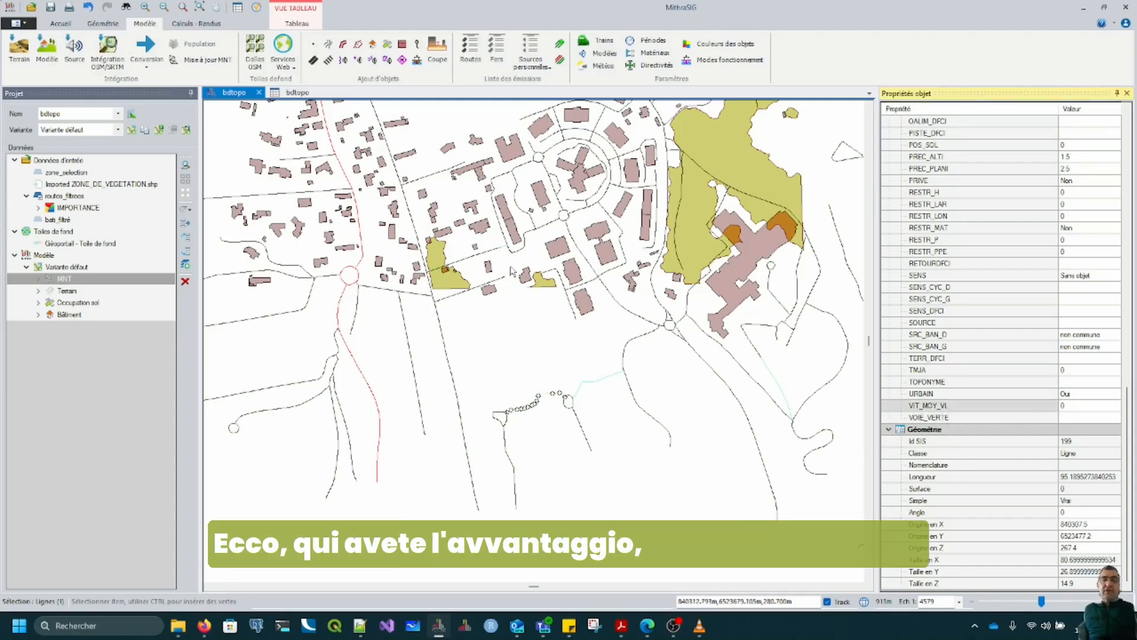
click(362, 261)
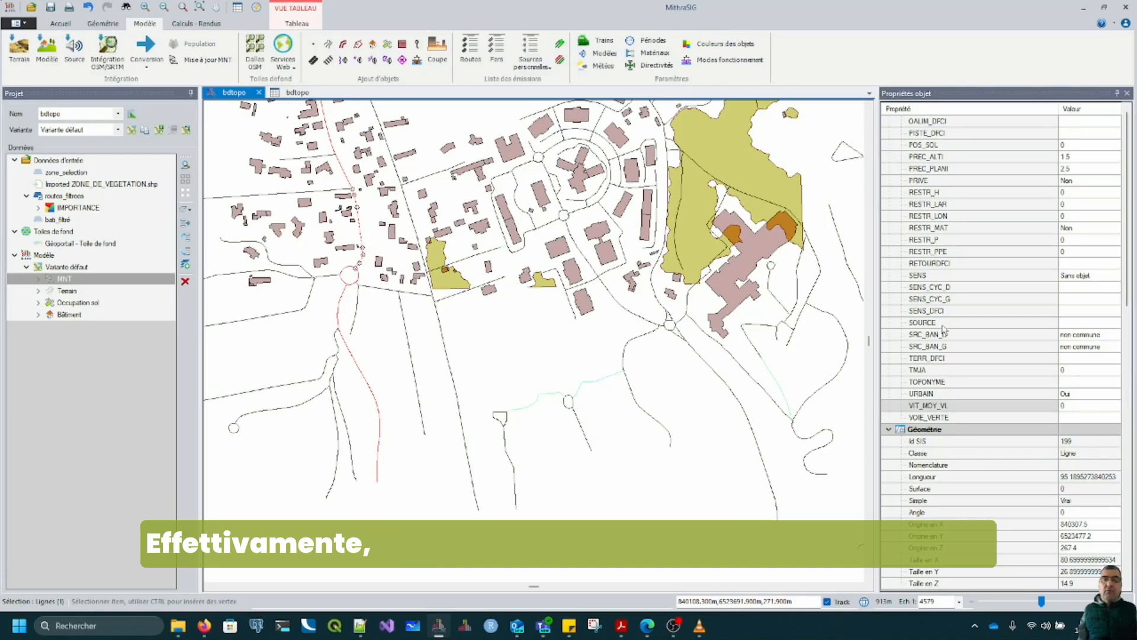
- Check the VIT_MOY_VL and TMJA attributes of the selected main road
scroll(1005, 490, down, 18)
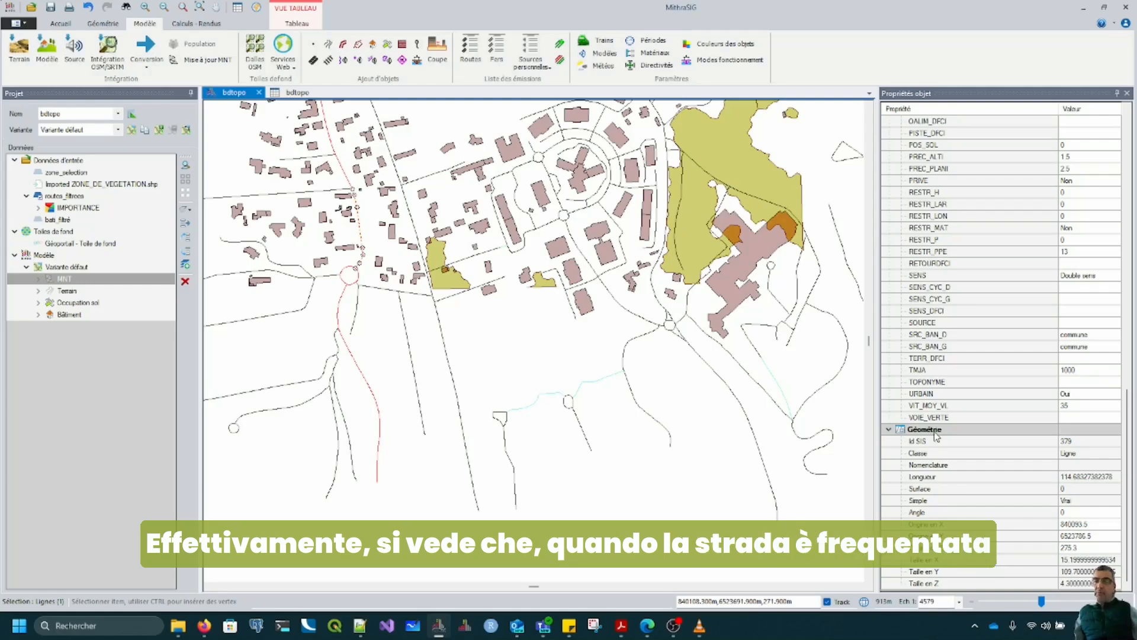
click(1066, 406)
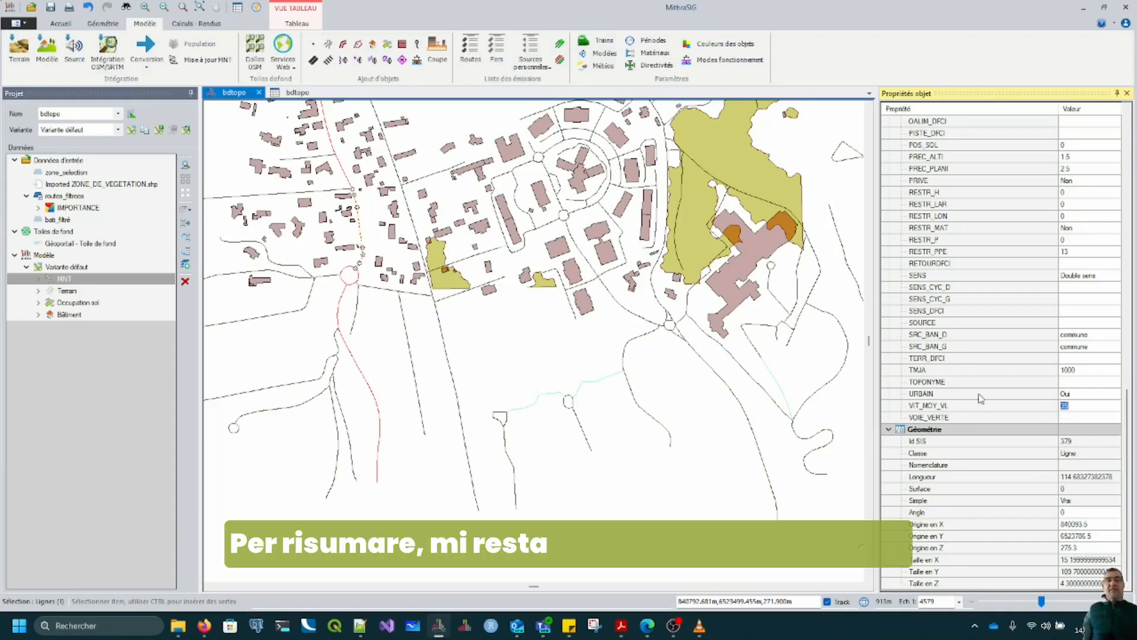
- Add a new attribute named Debit_VL_matin of type Double (Nombre réel 64 bits) to the routes_filtrees table
click(297, 93)
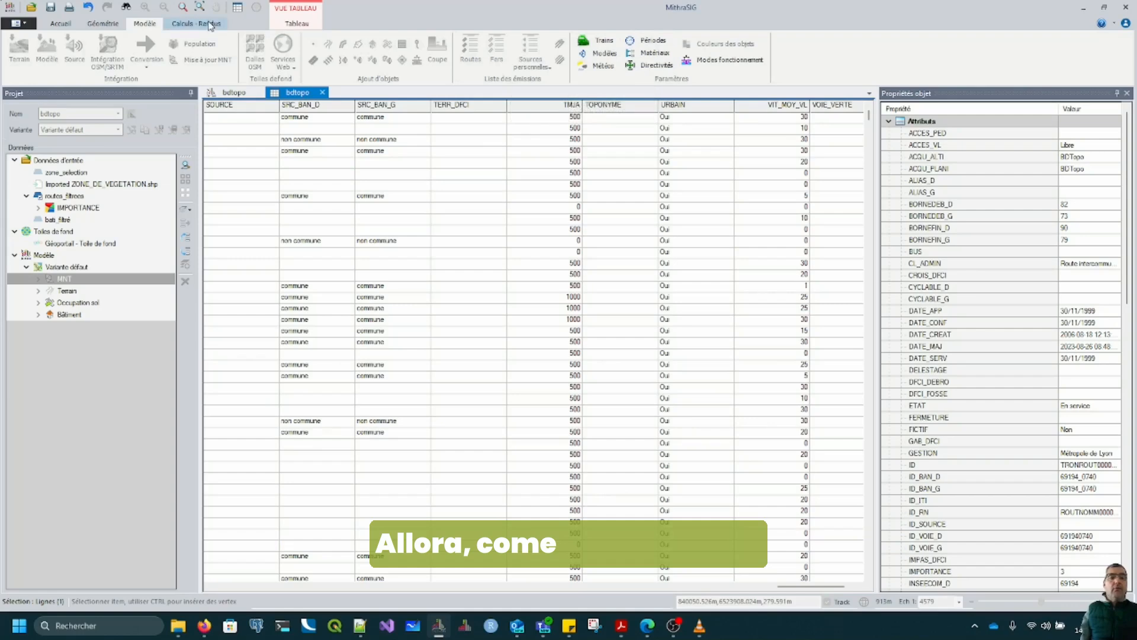
click(300, 27)
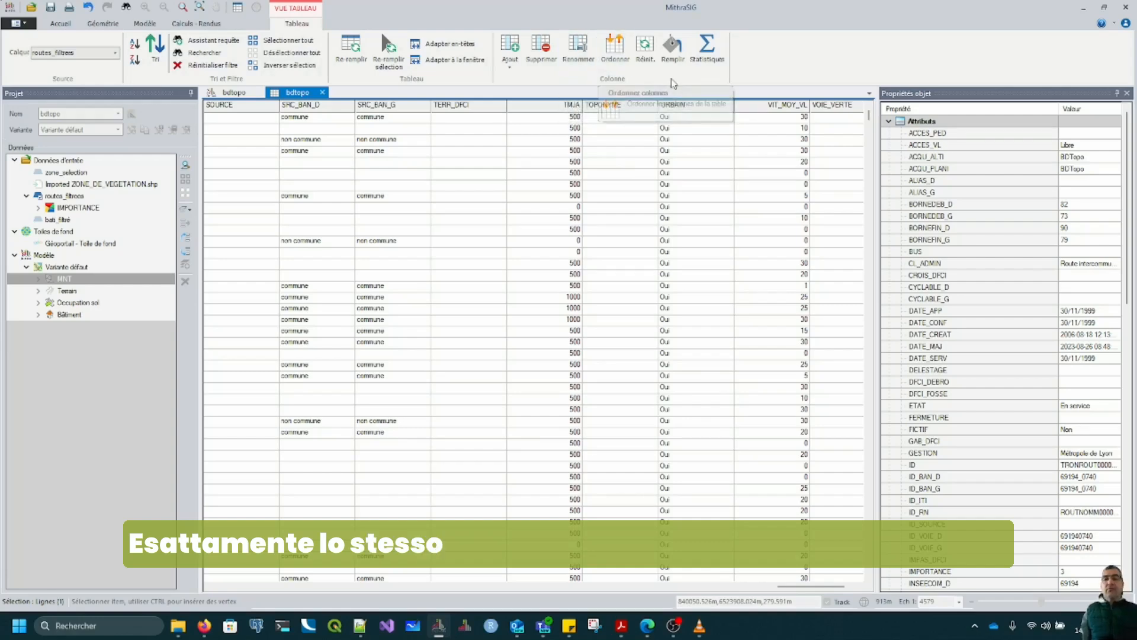
click(514, 55)
click(536, 86)
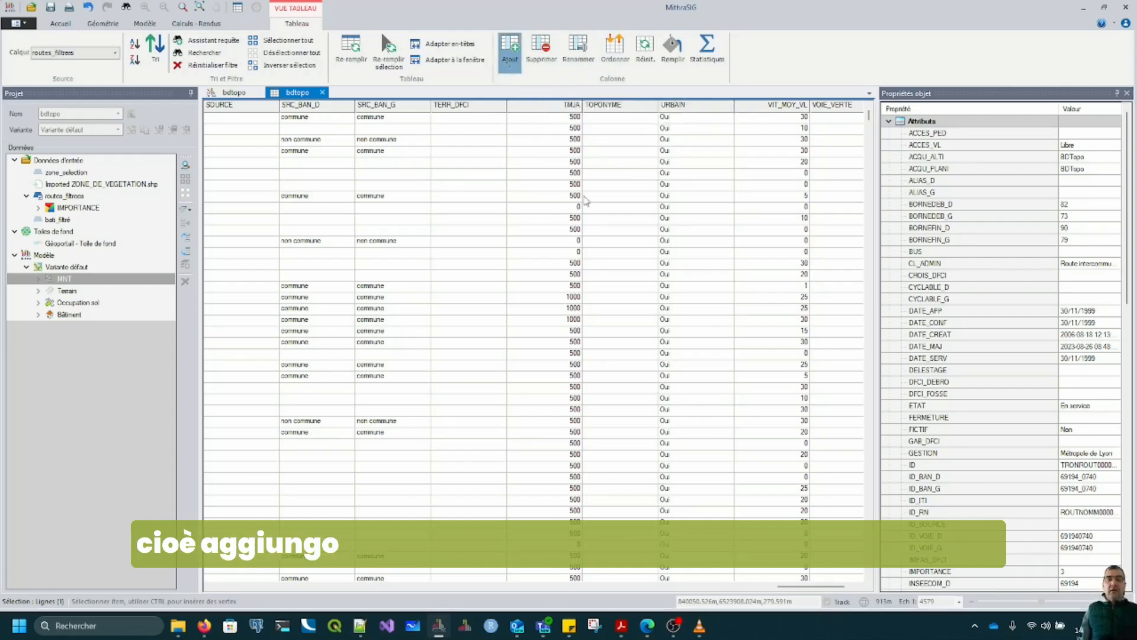
click(462, 397)
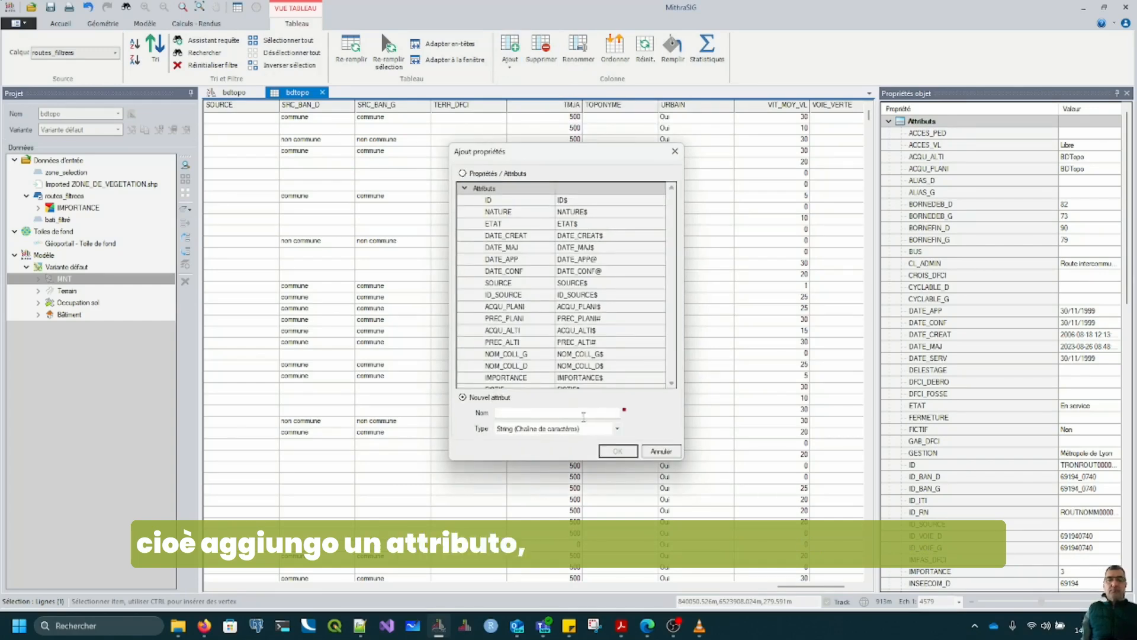
click(585, 414)
text(D)
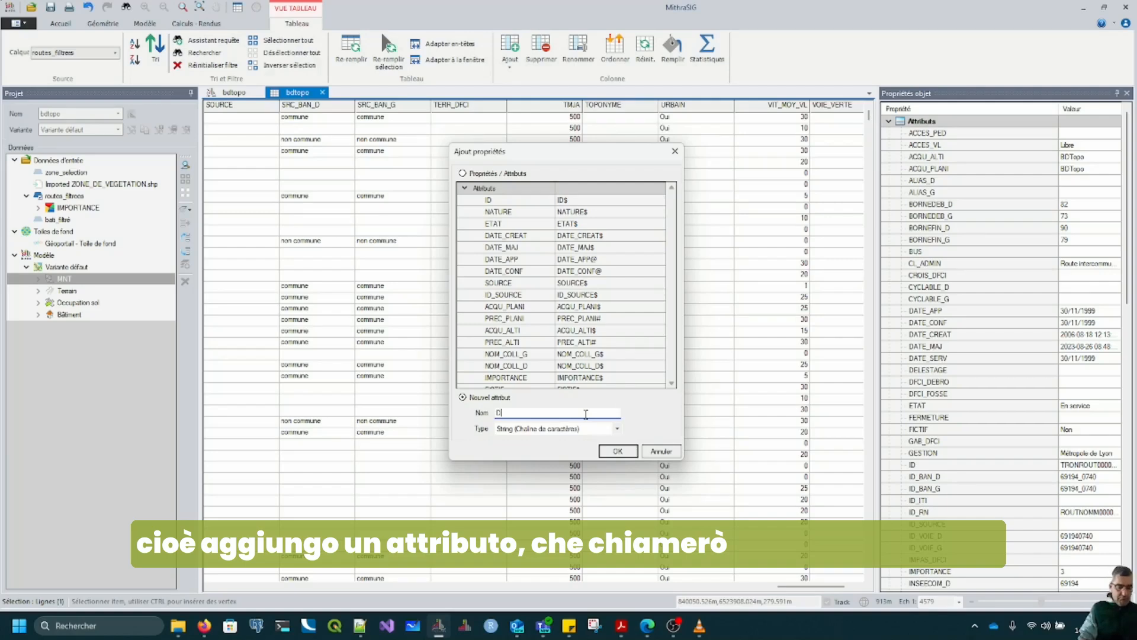
text(ebit_VL_matin)
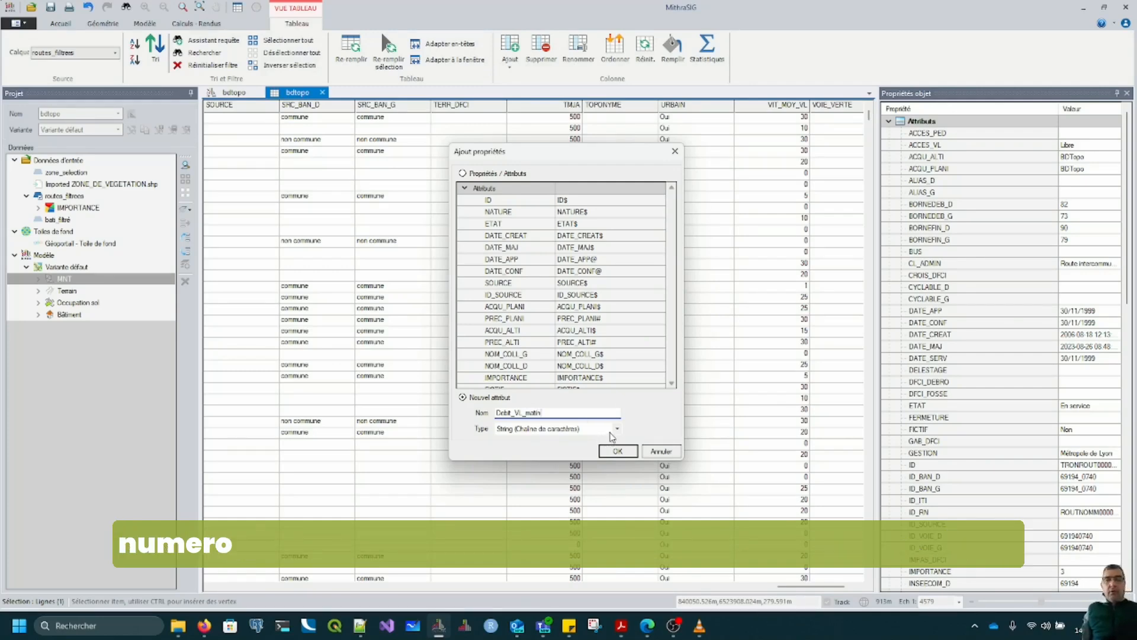
click(617, 429)
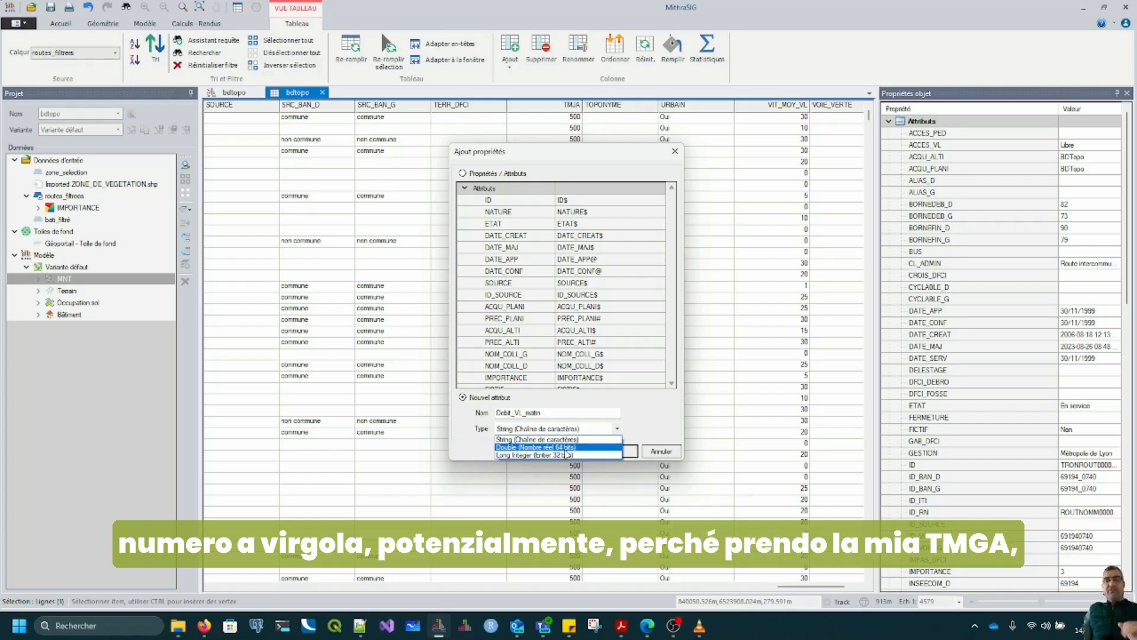
click(567, 447)
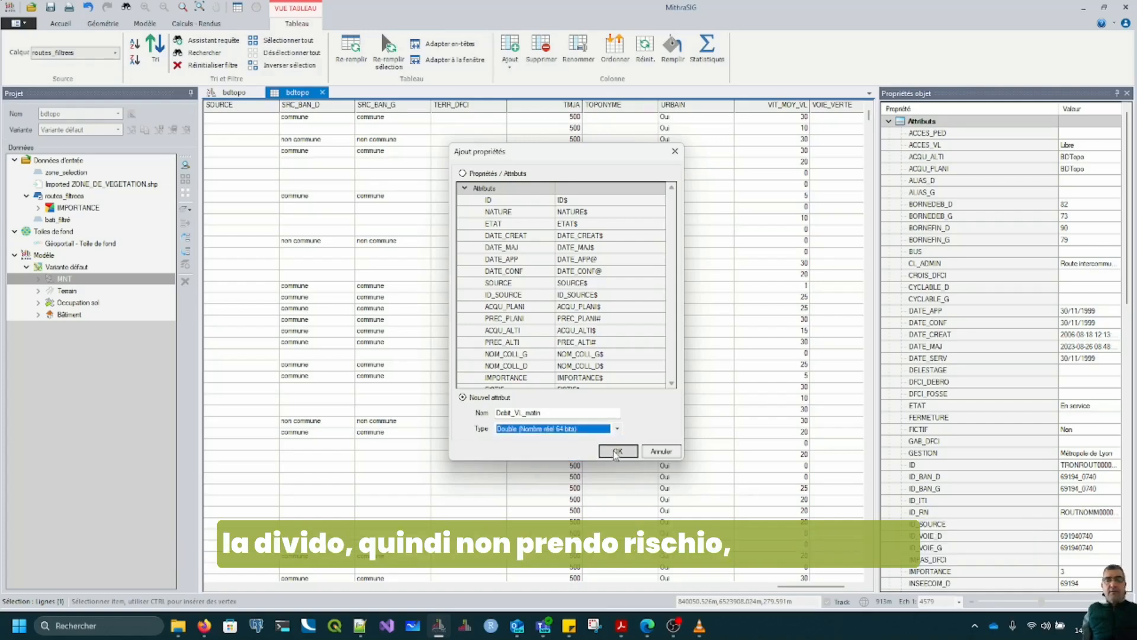
click(616, 452)
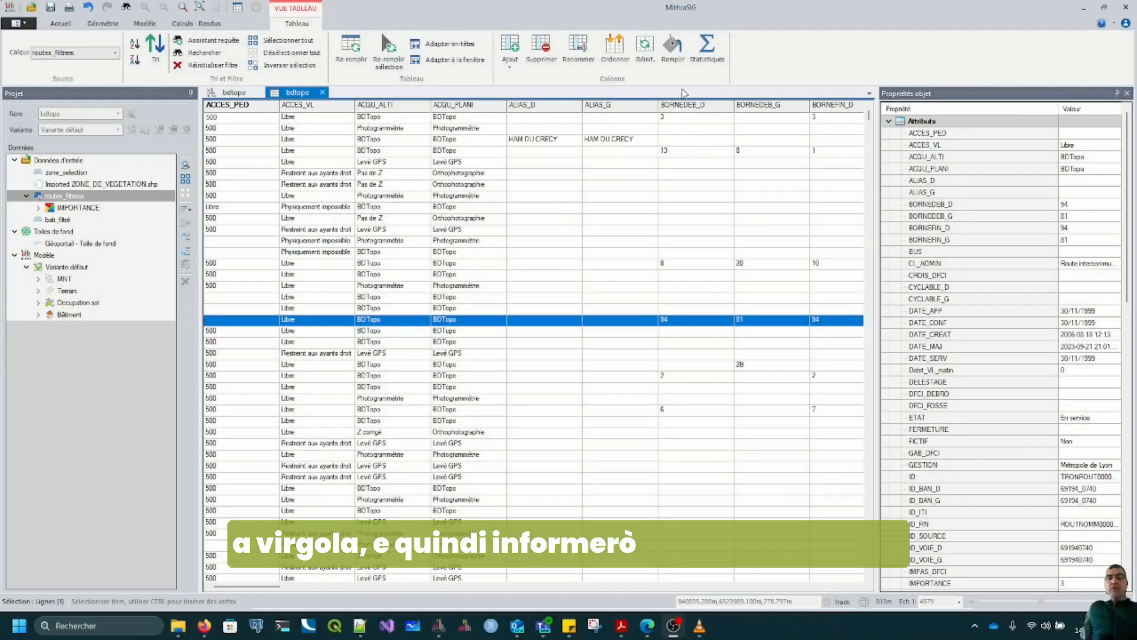
- Start a fill expression for the routes_filtrees table with Debit_VL_matin as the column to fill, leaving the expression empty
click(677, 50)
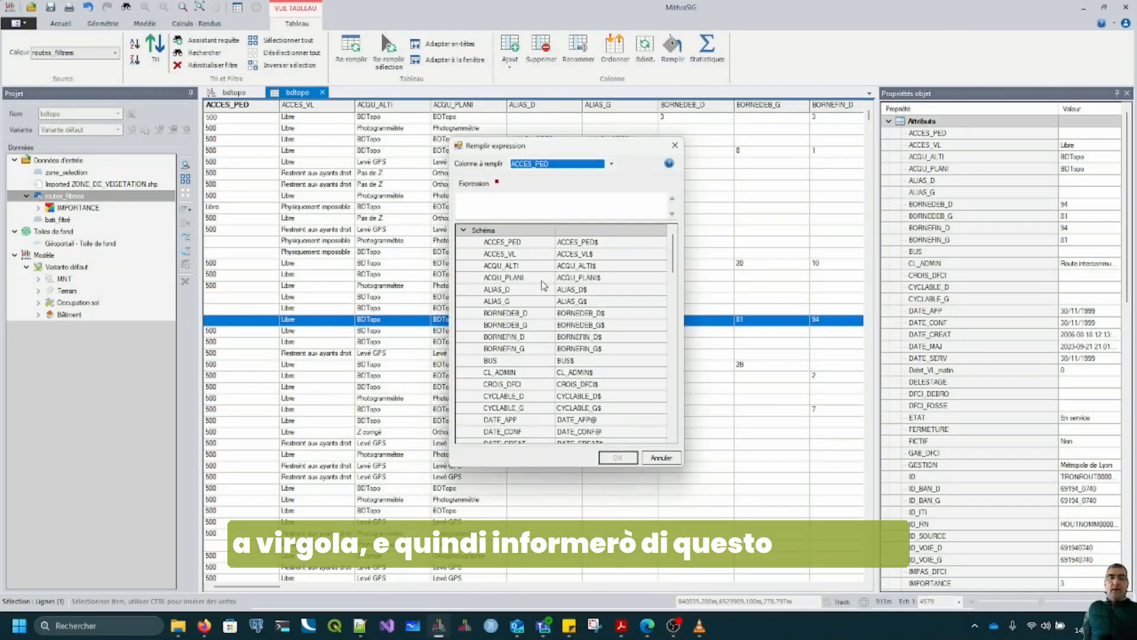
scroll(521, 368, down, 2)
double_click(524, 408)
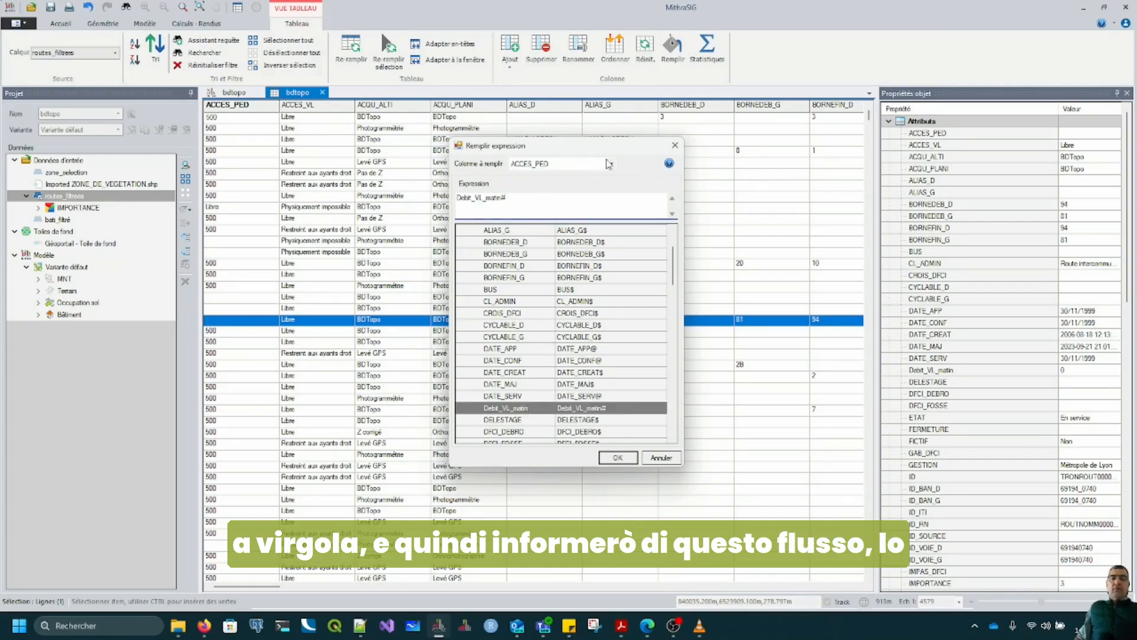
click(611, 164)
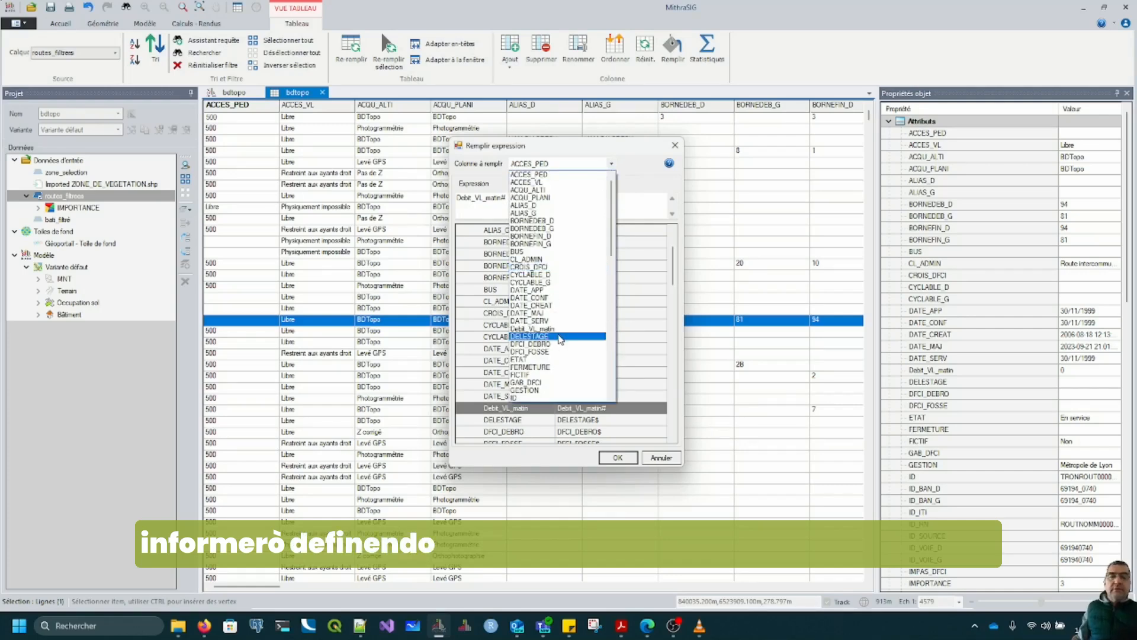
click(557, 328)
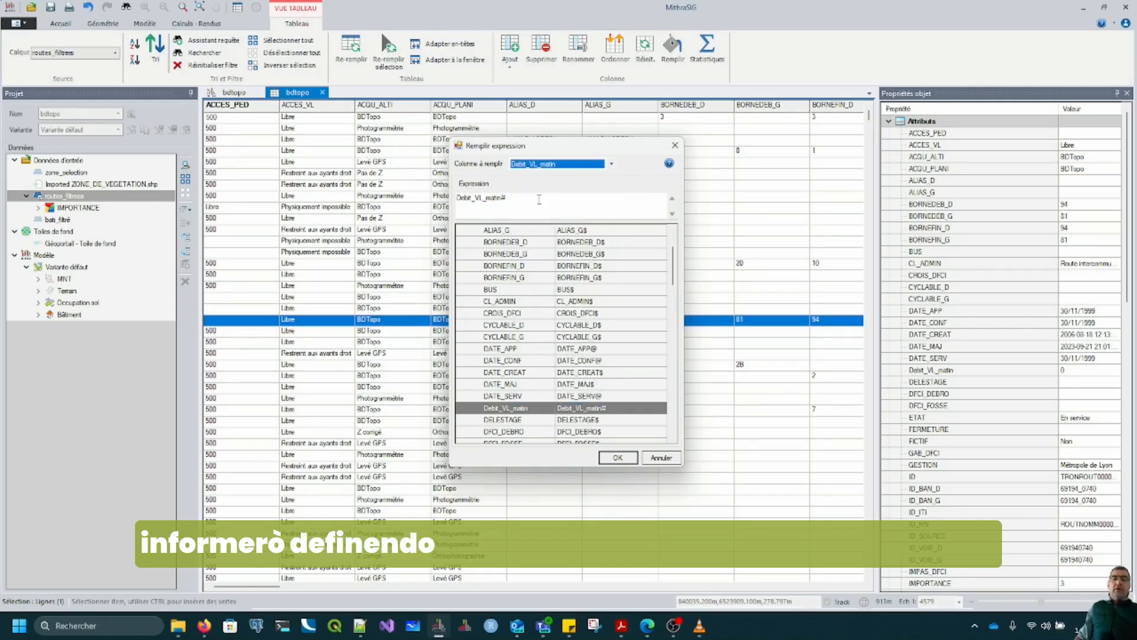
drag(528, 200, 445, 196)
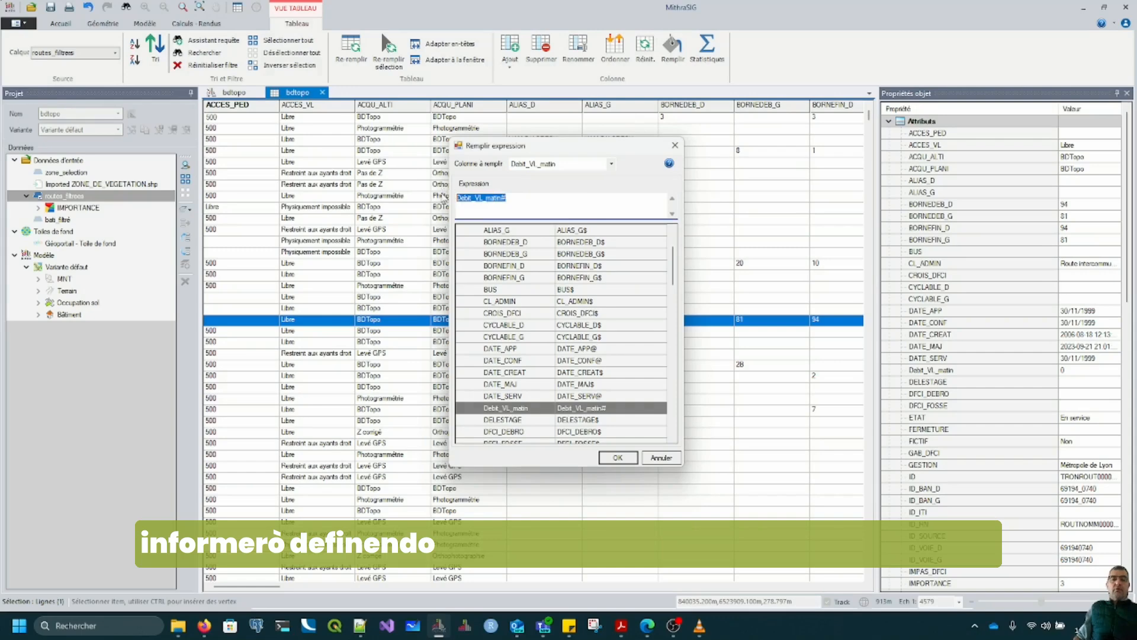
key(BackSpace)
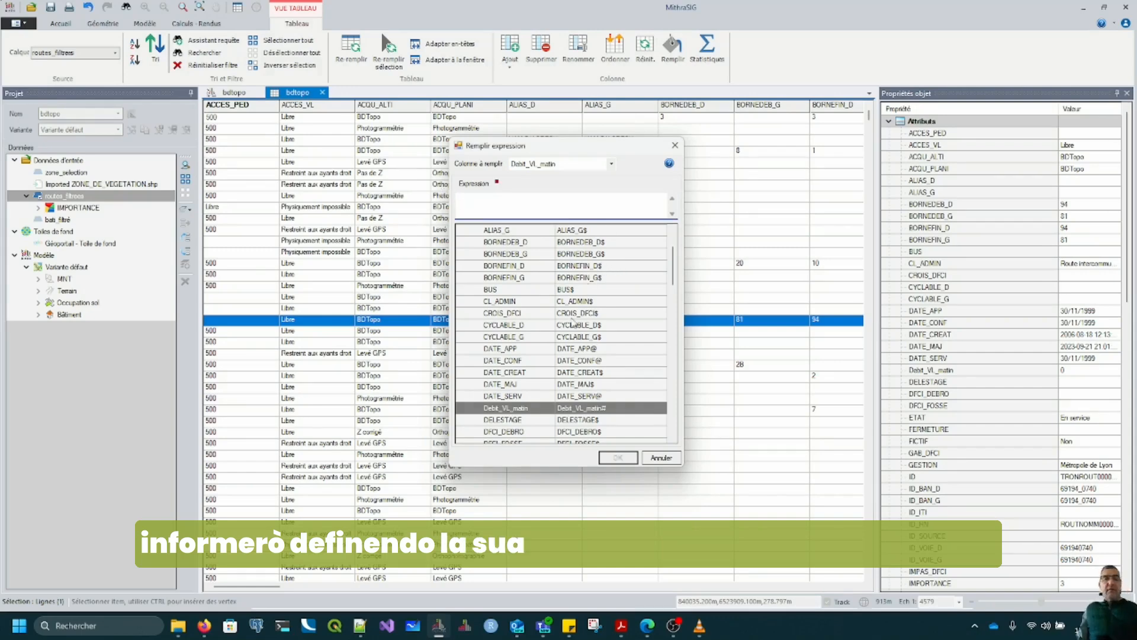
- Define the fill expression for Debit_VL_matin as TMJA$/17
scroll(568, 326, down, 5)
scroll(542, 350, down, 8)
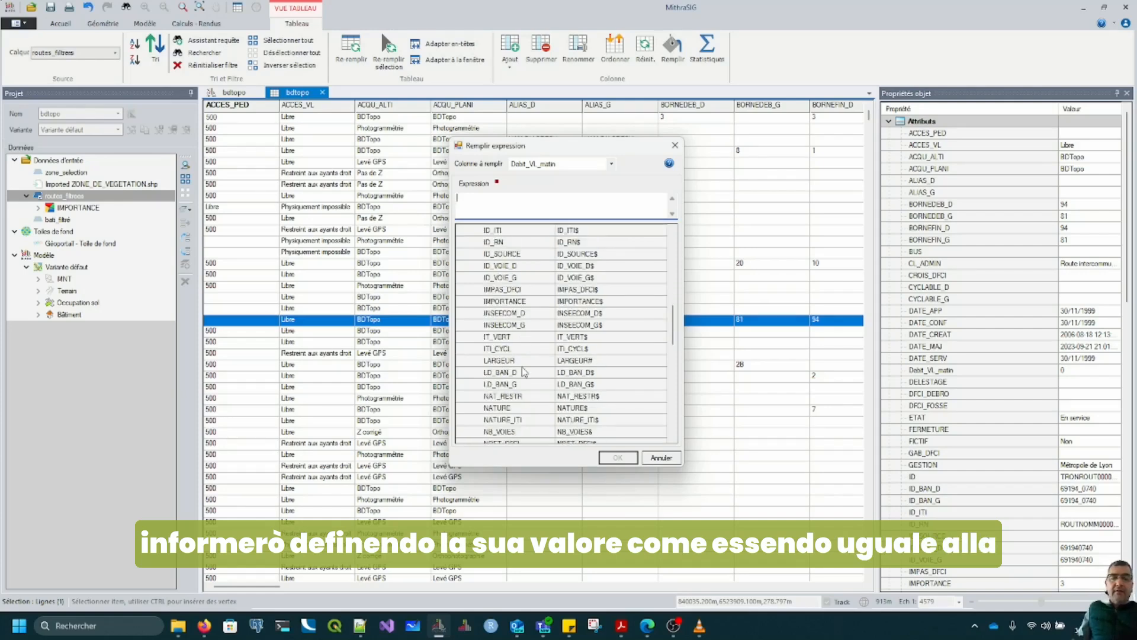
scroll(523, 382, down, 7)
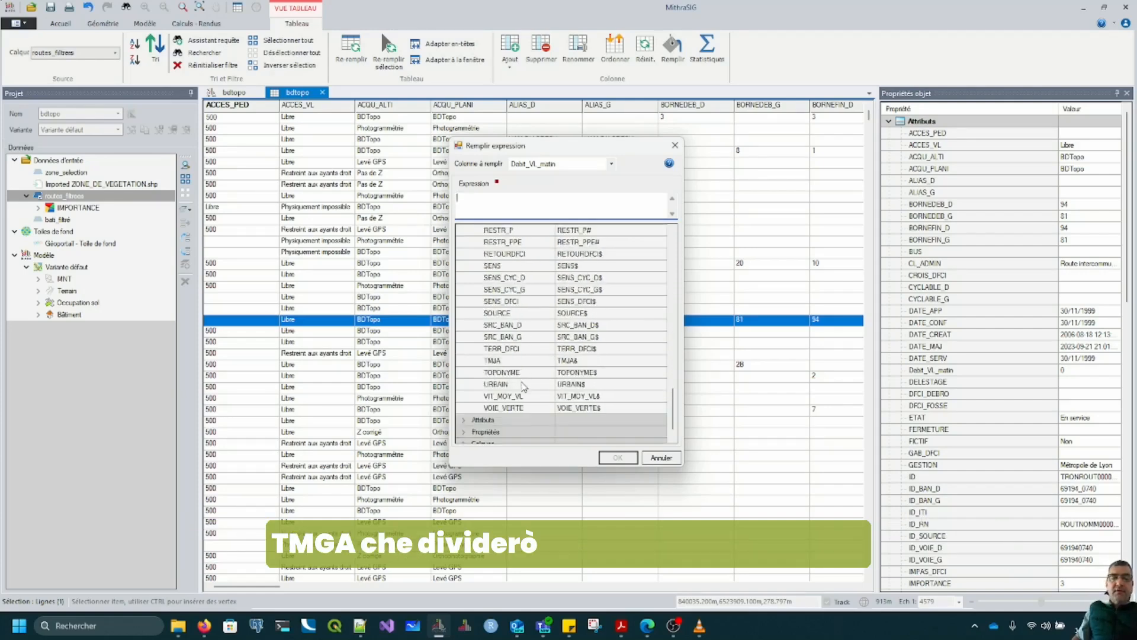
double_click(513, 361)
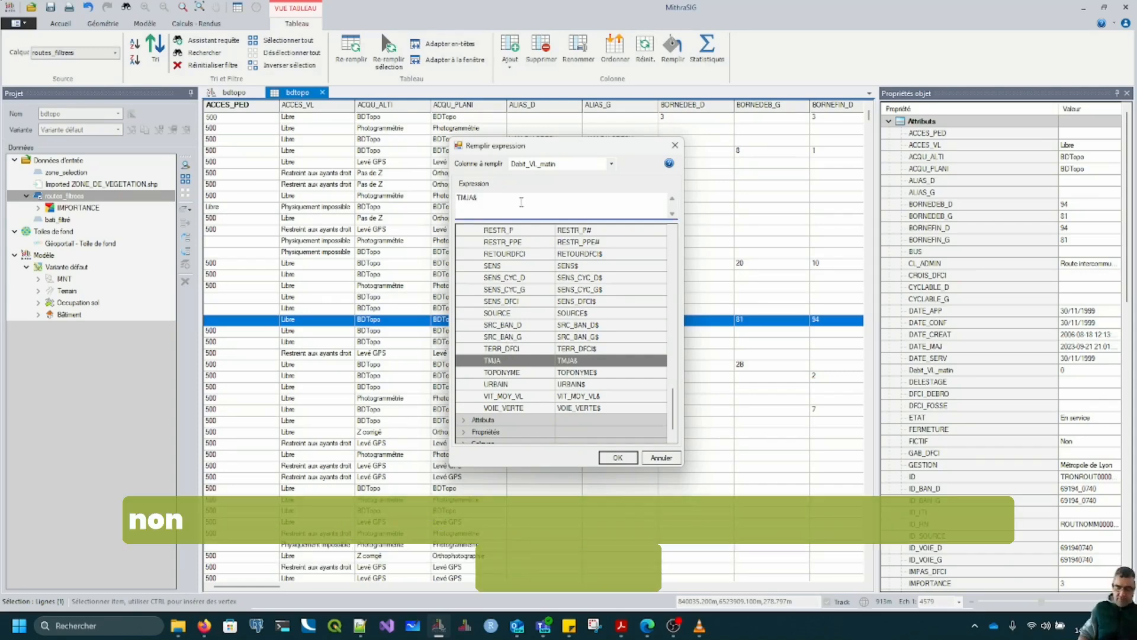
text(/17)
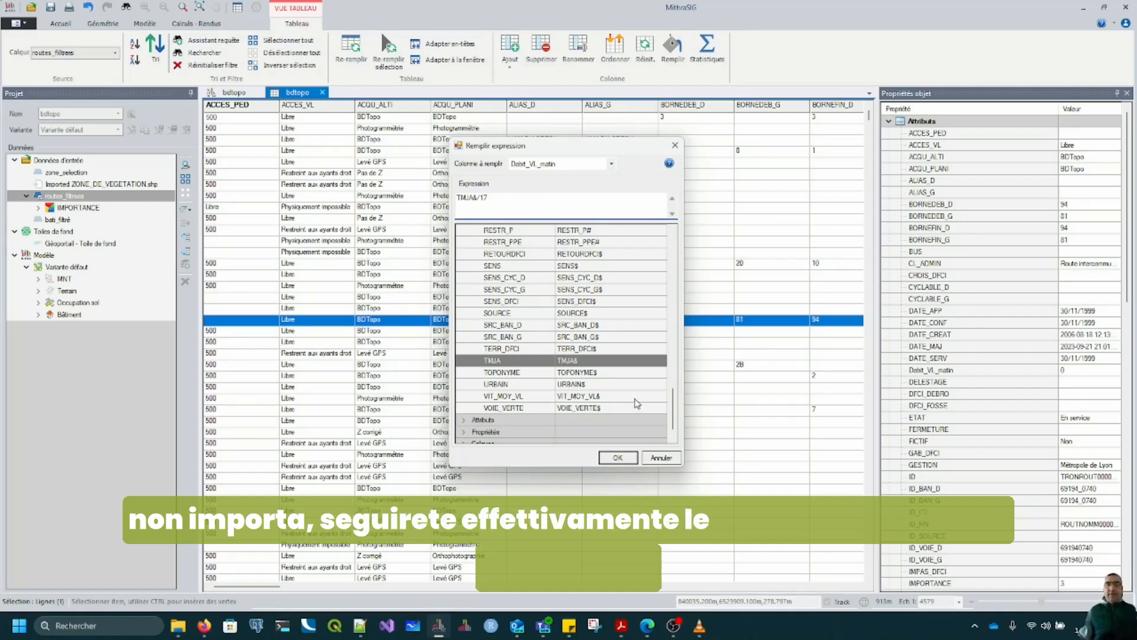
- Switch to Setra_RepartitionTMJA.pdf in Adobe Acrobat Reader, review the VL flow formulas and the document's first page, and return to MithraSIG
click(620, 625)
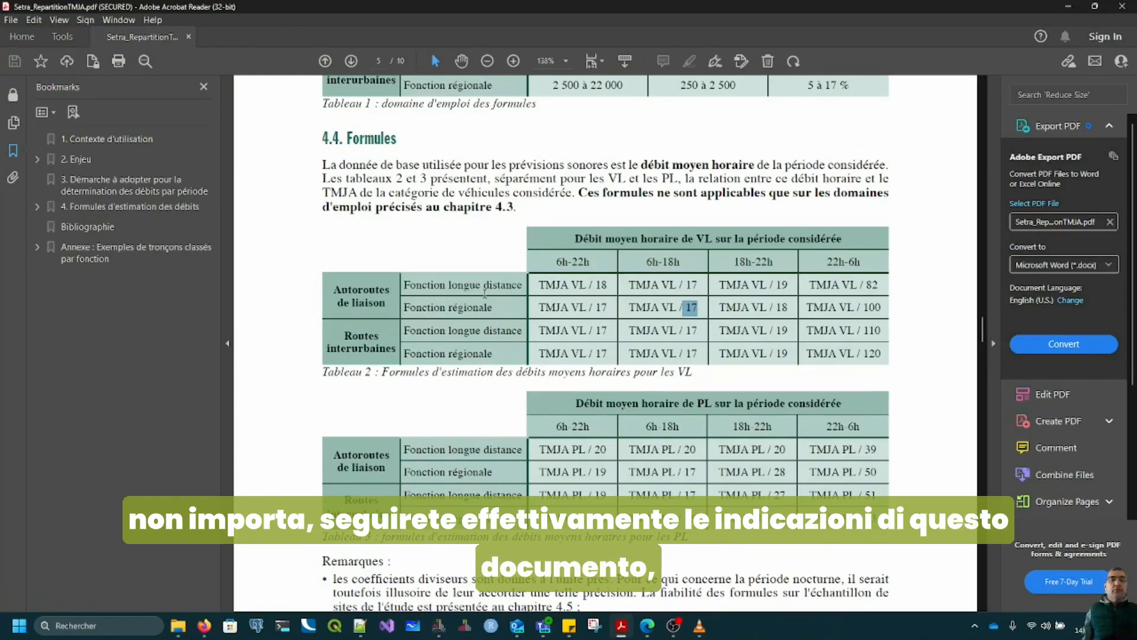
scroll(866, 248, up, 3)
drag(981, 317, 983, 104)
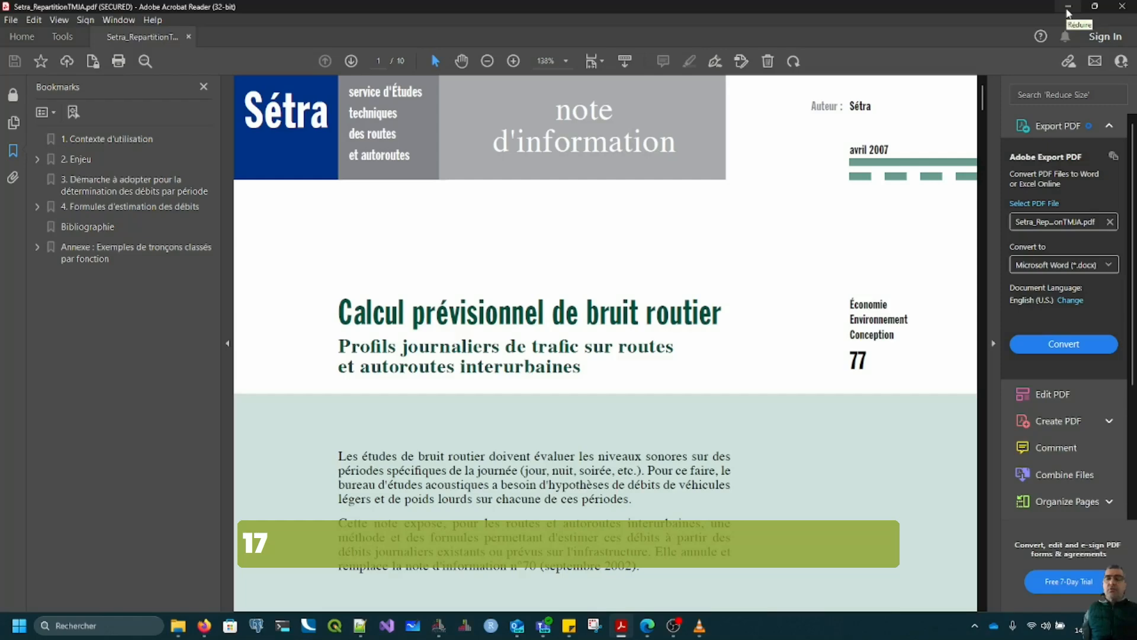
click(1068, 7)
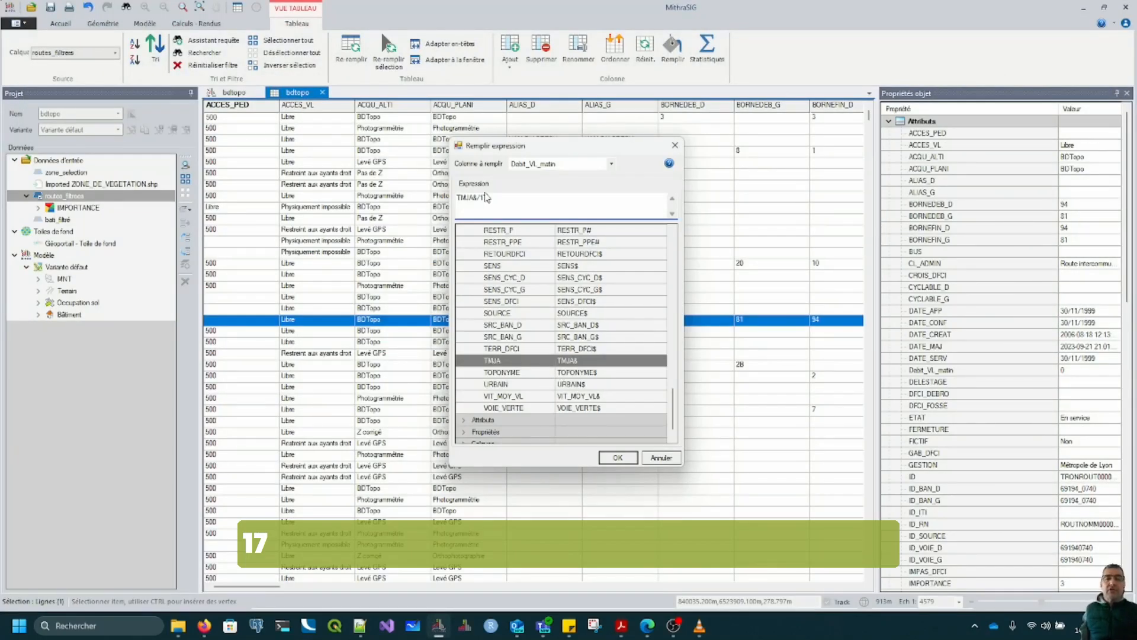
- Apply the fill expression to the column and check the Debit_VL_matin attribute of the selected road in the map view
click(618, 458)
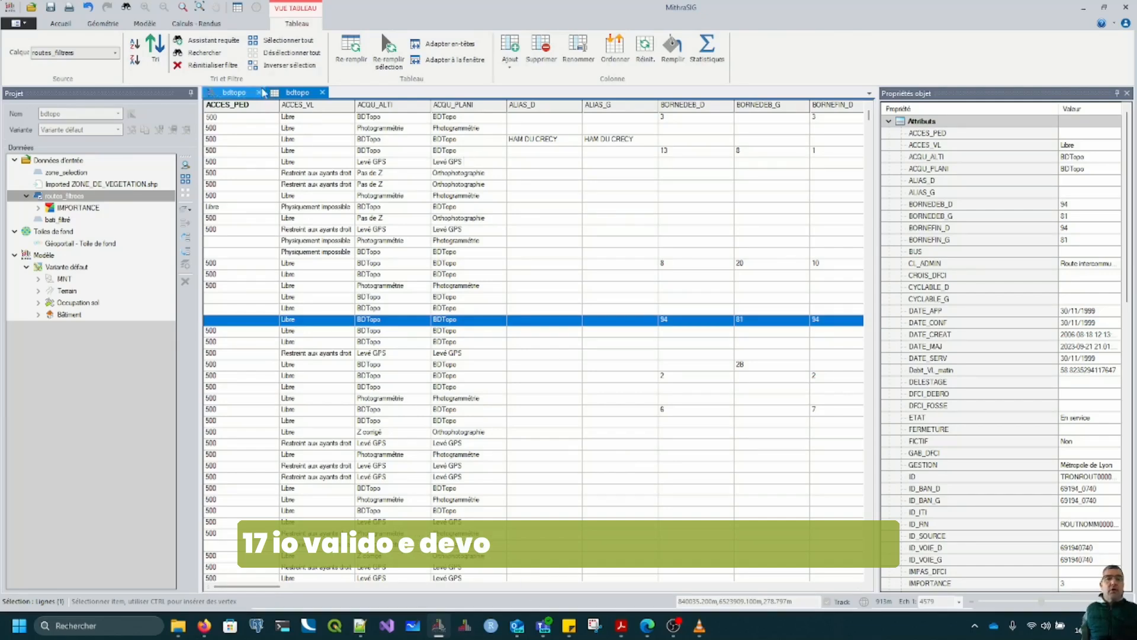
click(248, 92)
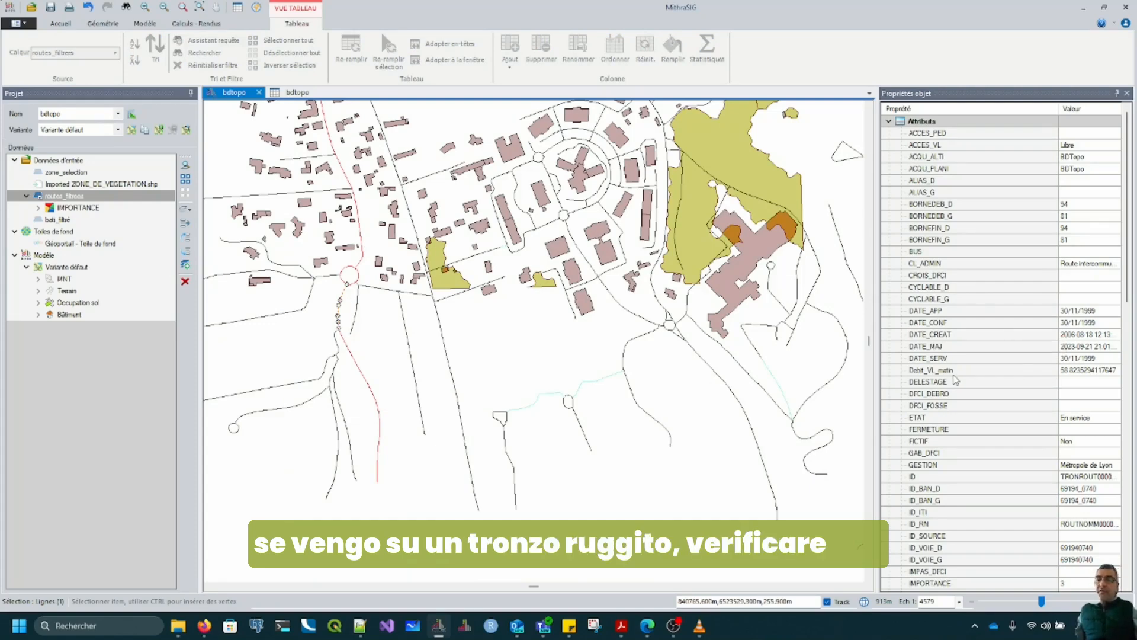
click(946, 371)
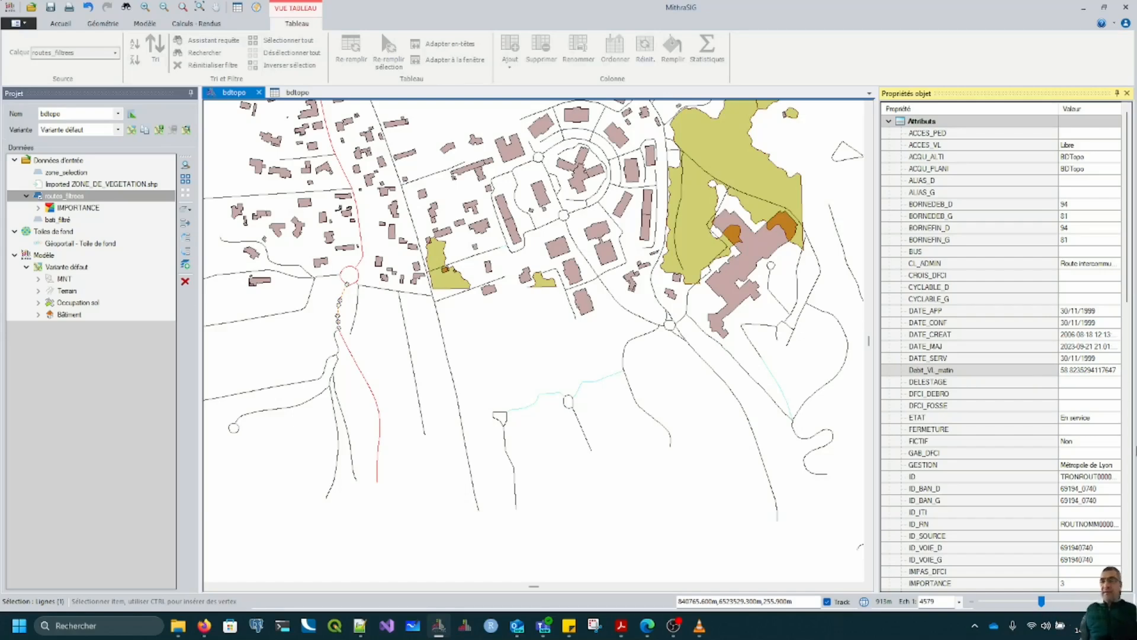
scroll(975, 454, down, 1)
scroll(954, 428, down, 3)
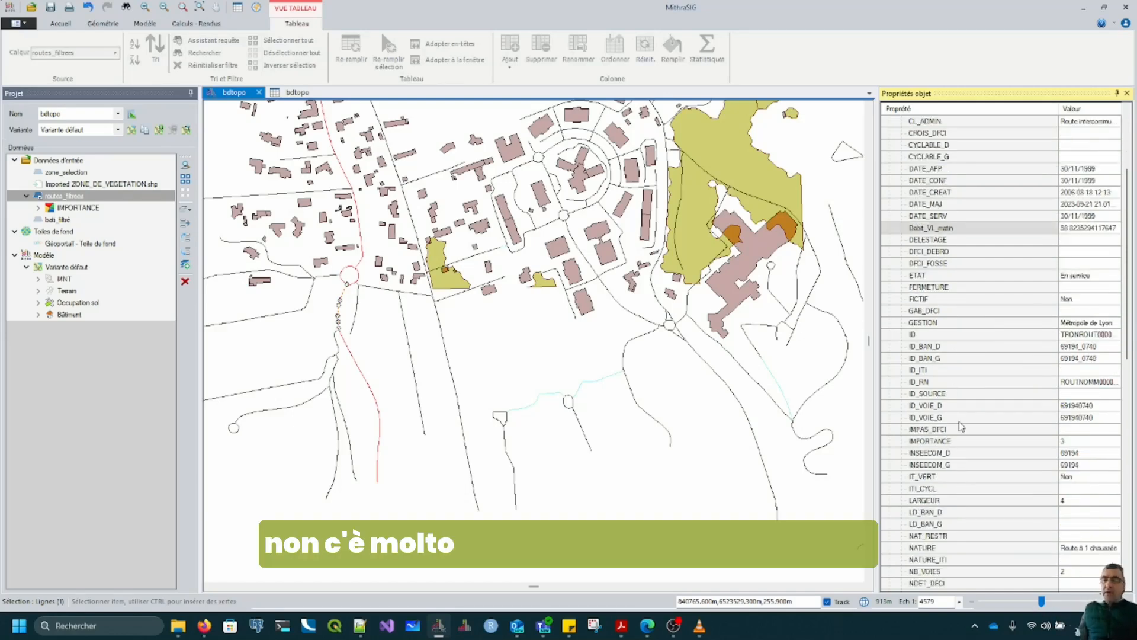
scroll(983, 440, down, 3)
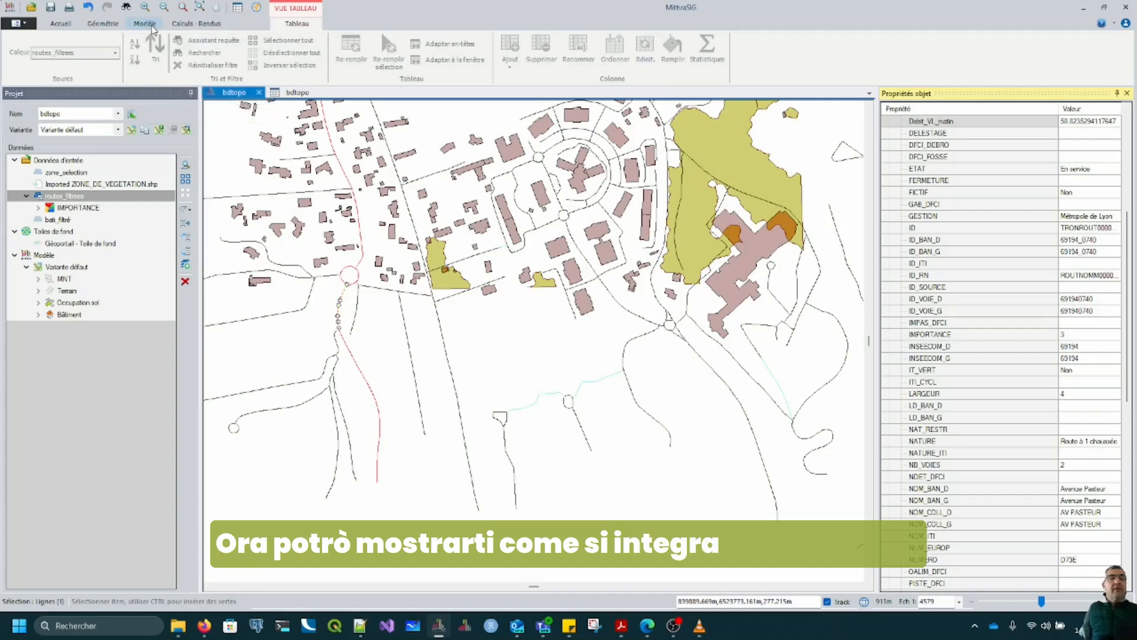
- Open the source integration settings for roads and choose routes_filtrees as the source layer
click(144, 23)
click(108, 47)
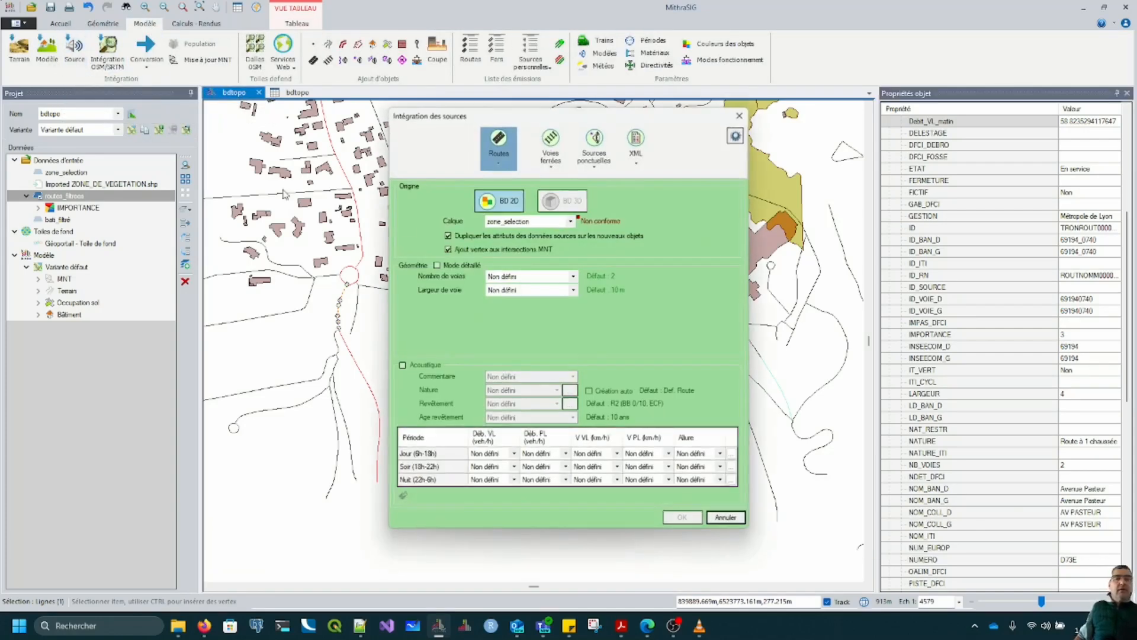
click(570, 221)
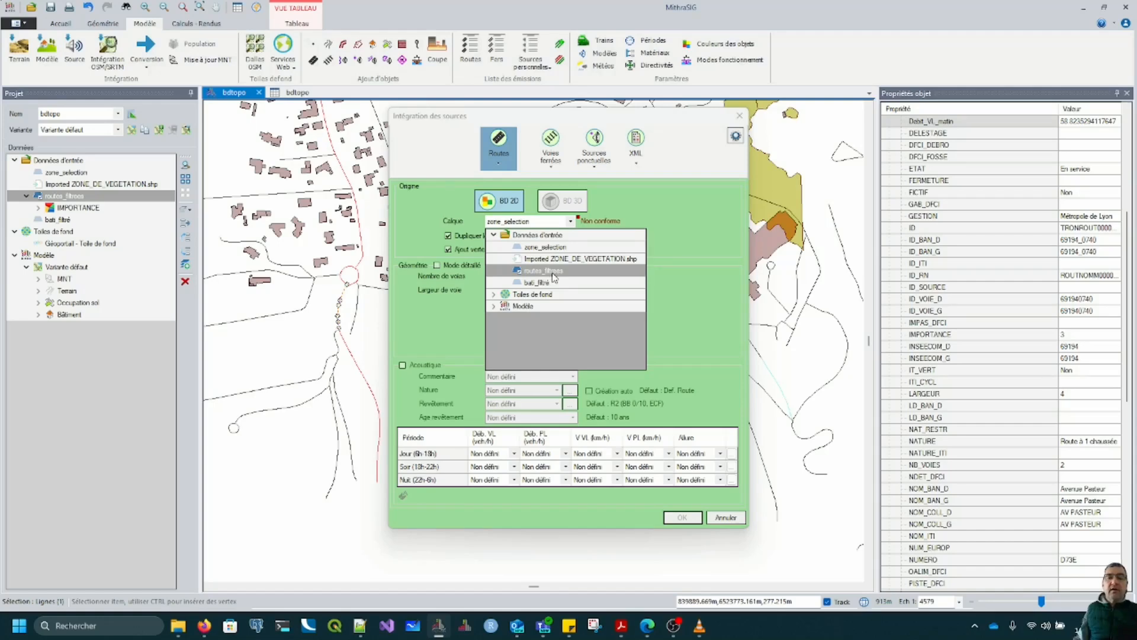
click(551, 271)
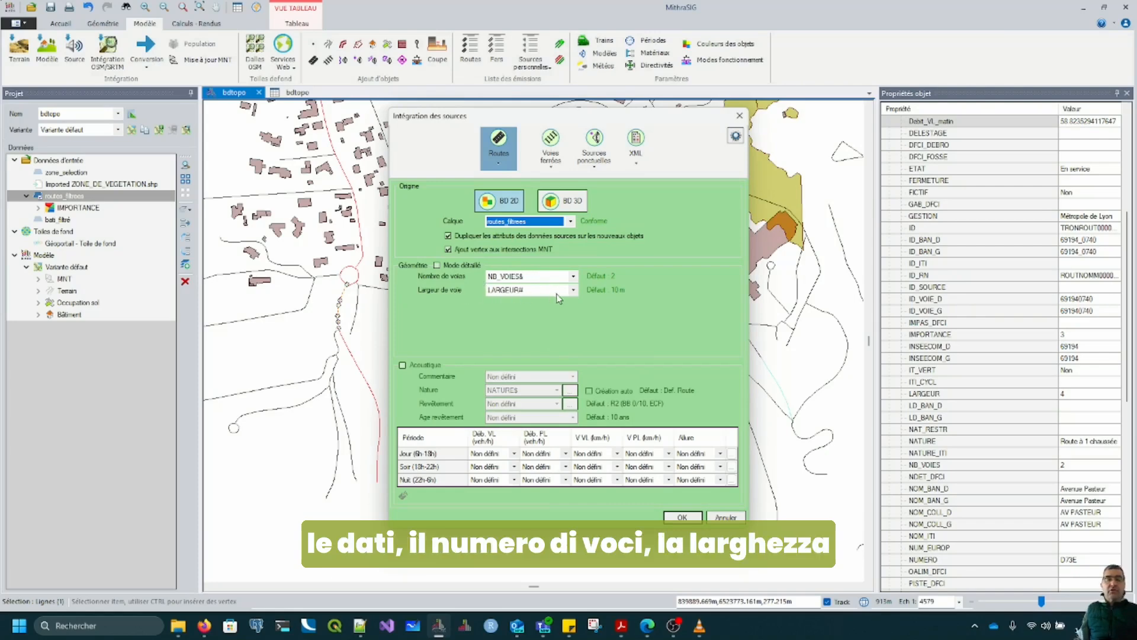
- Enable the acoustic settings, set the road nature to NOM_BAN_D$ and turn on automatic creation
click(403, 364)
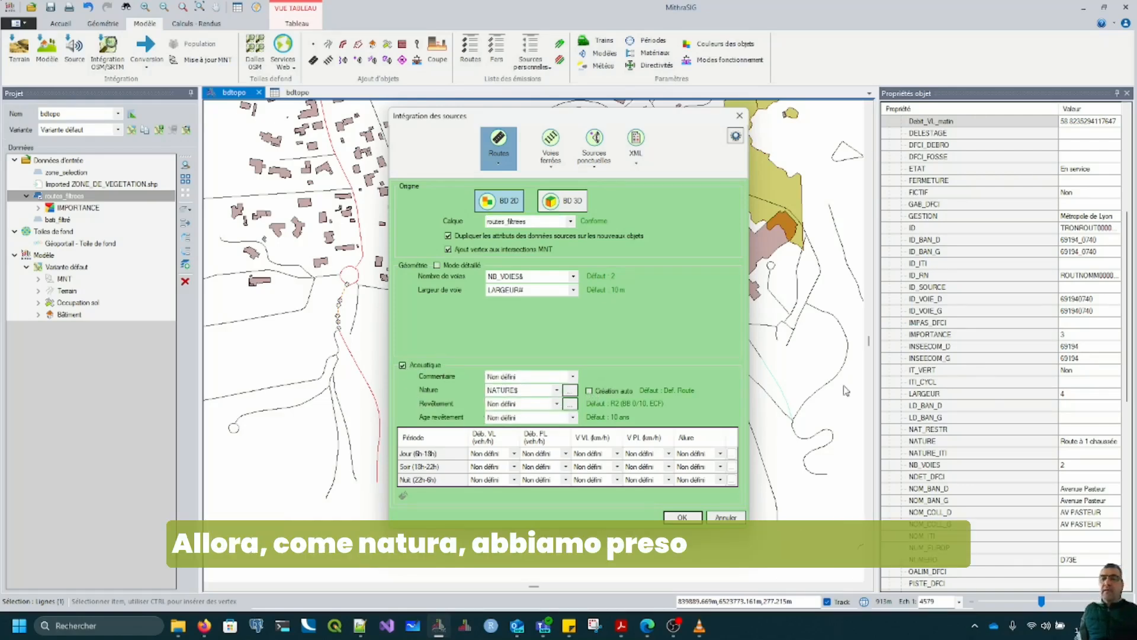
click(556, 389)
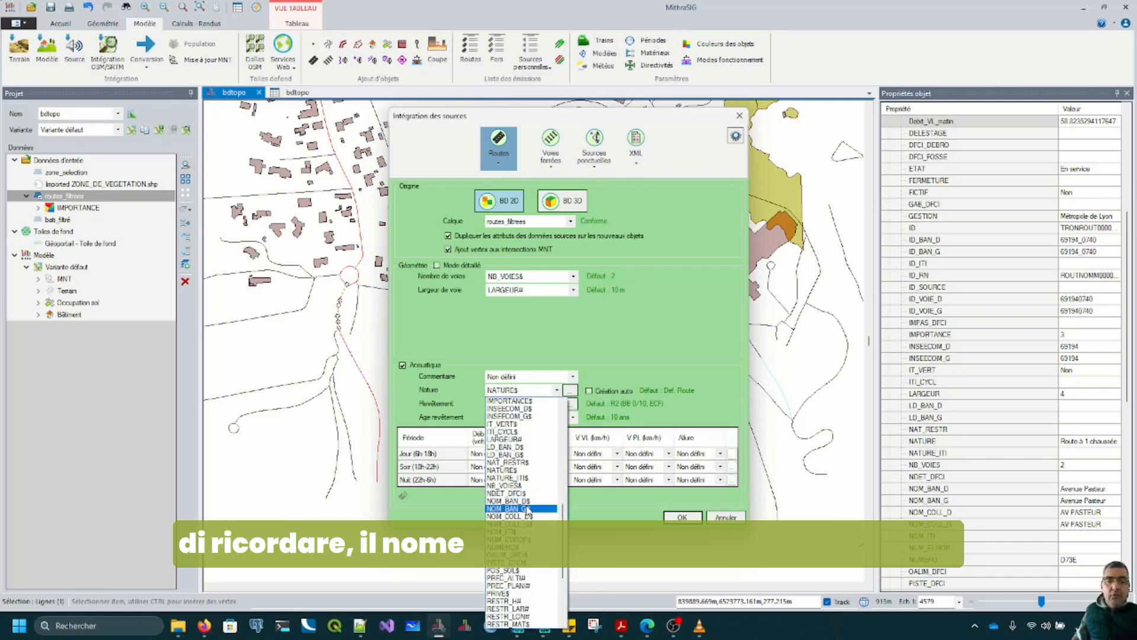
click(522, 445)
click(595, 391)
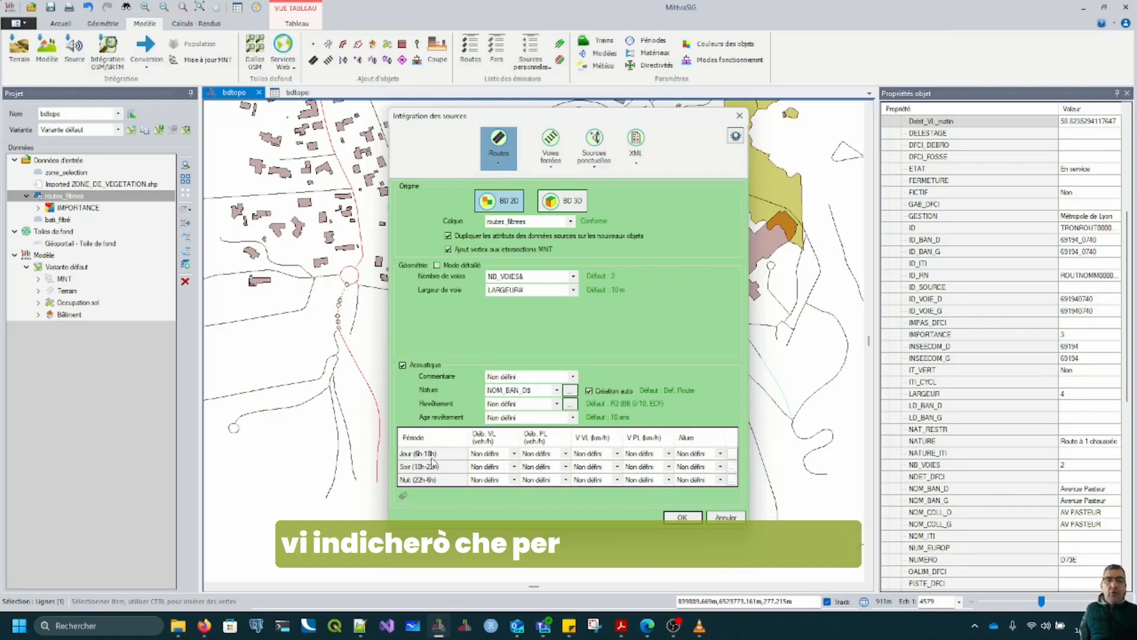
- Assign Debit_VL_matin# to the light and heavy vehicle flows of the Jour (6h-18h) period
click(514, 454)
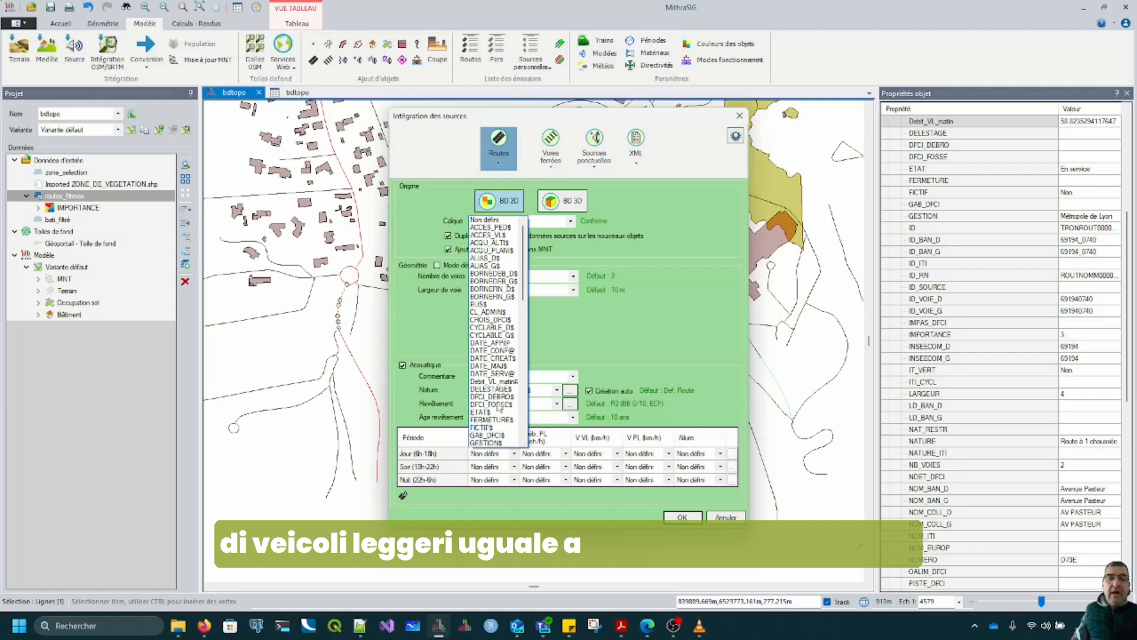
click(498, 381)
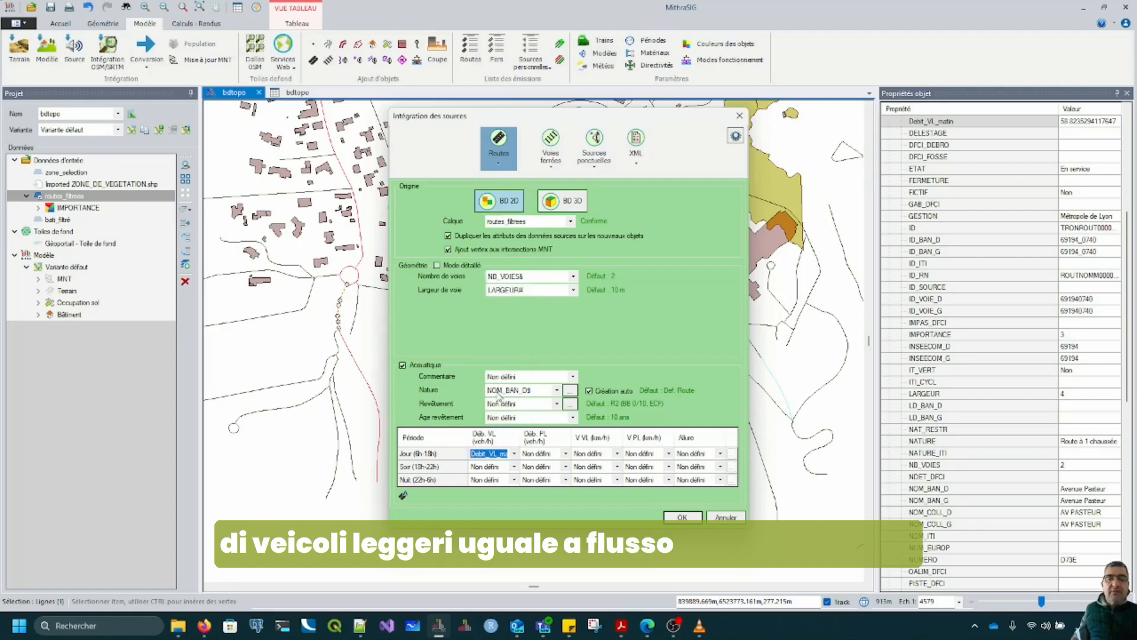
click(566, 453)
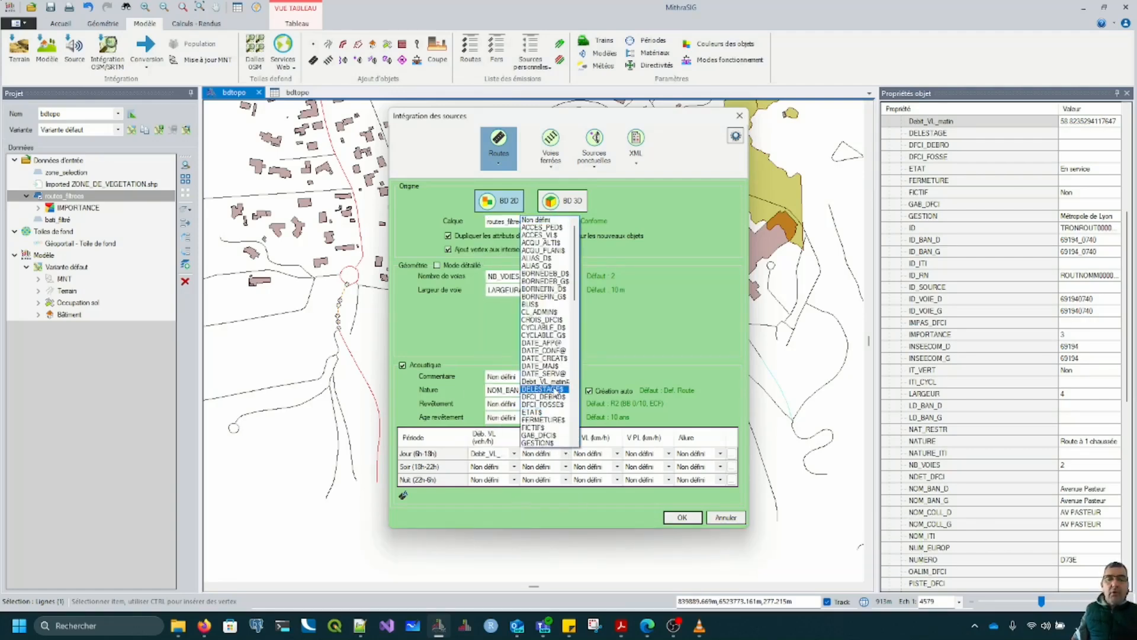
click(557, 382)
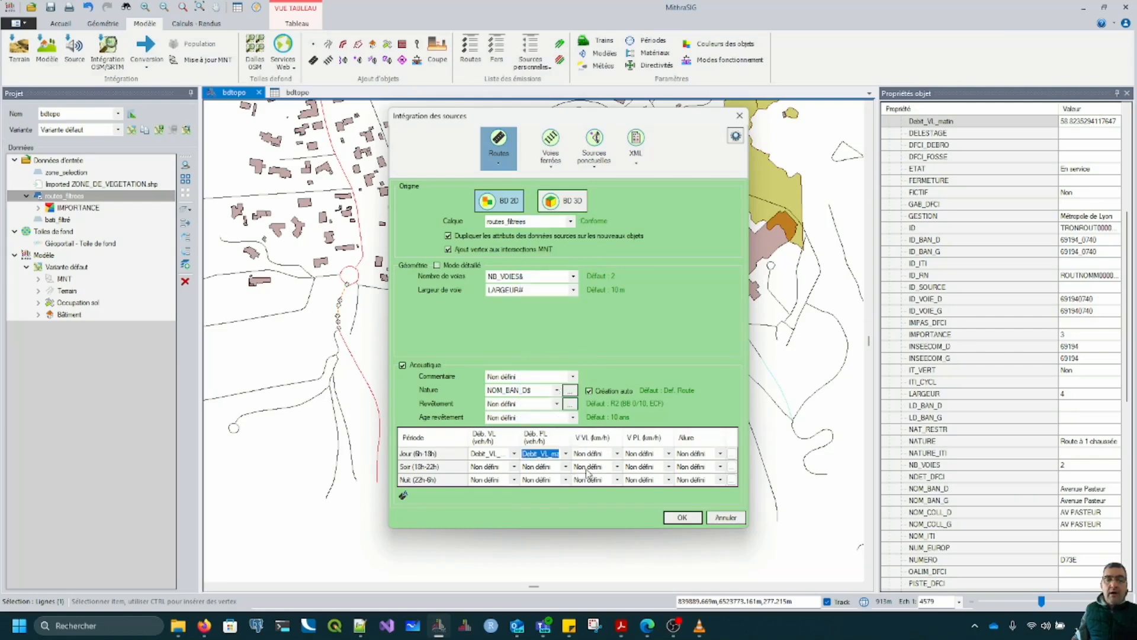
- Assign VIT_MOY_VL$ to both the light and heavy vehicle speeds of the Jour (6h-18h) period
click(617, 454)
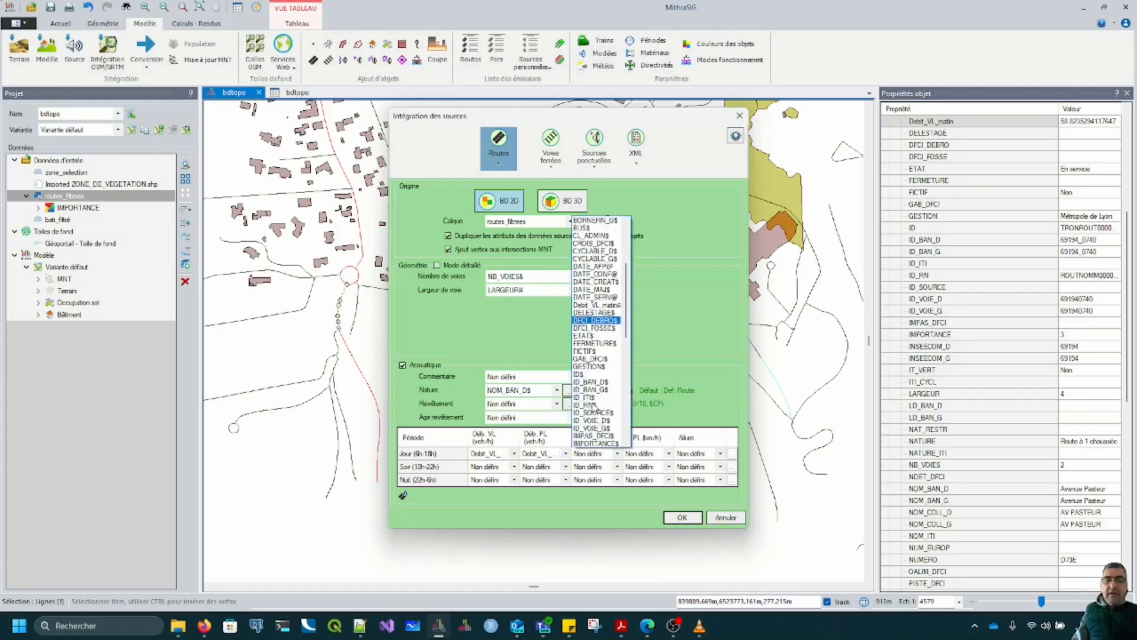
scroll(593, 408, down, 15)
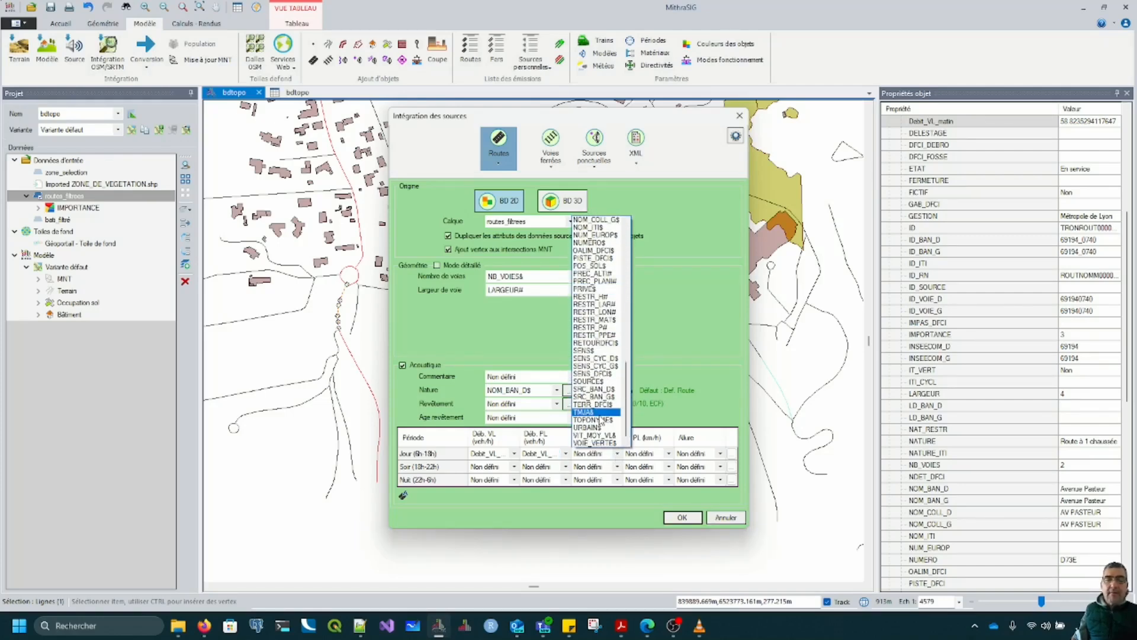
click(600, 436)
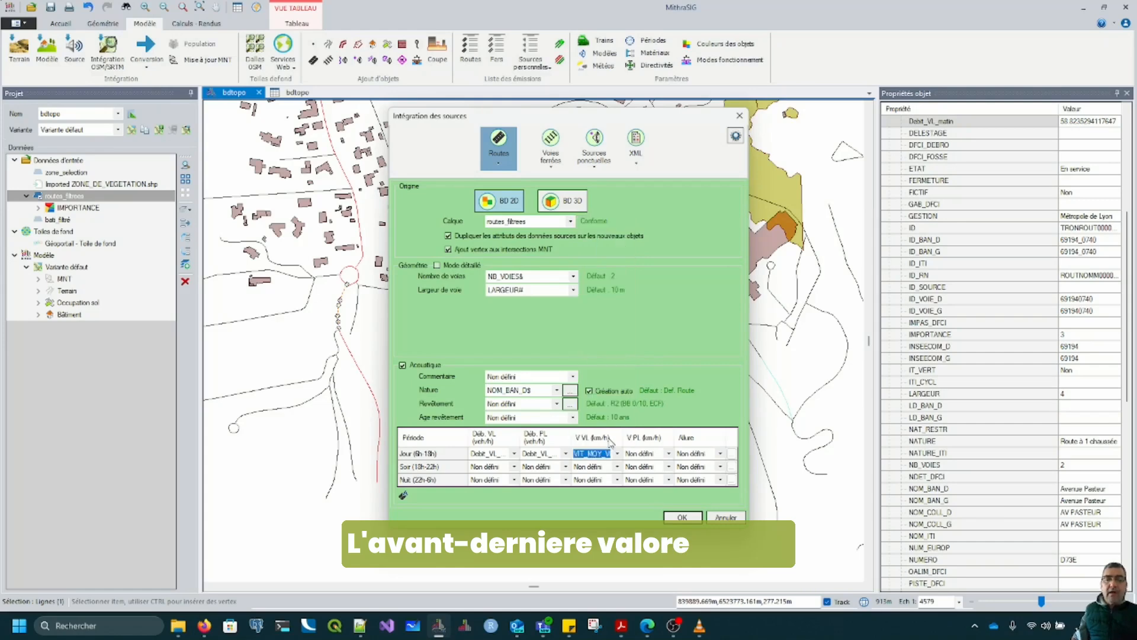
click(668, 453)
scroll(651, 419, down, 8)
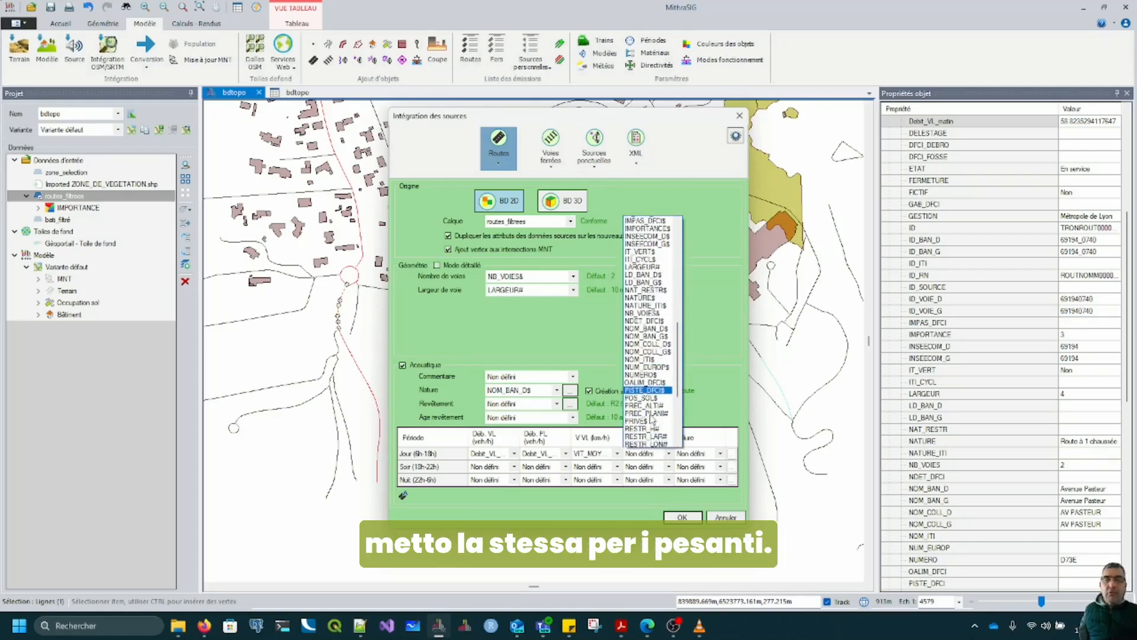
scroll(652, 419, down, 6)
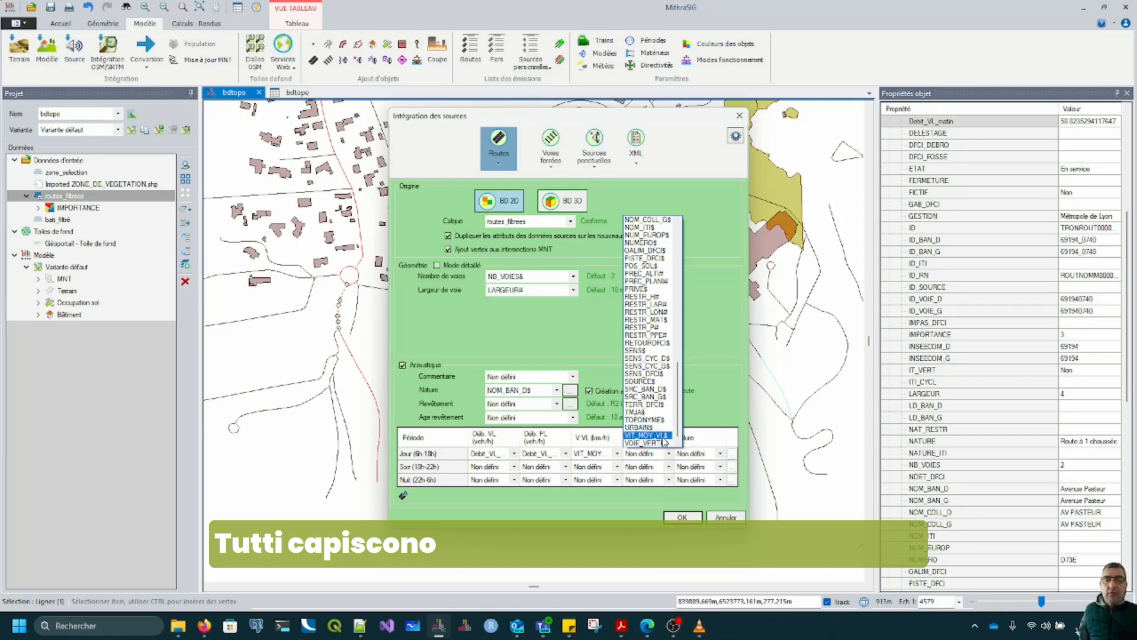
click(646, 435)
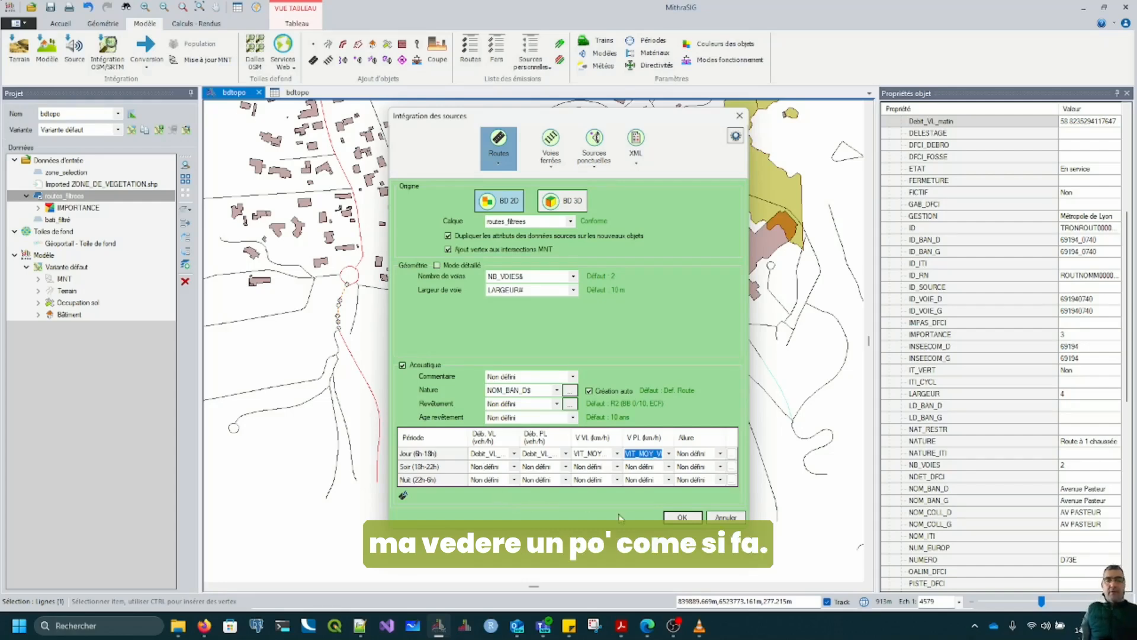
- Assign the Debit_VL_matin field to the flows and speeds of the Soir and Nuit periods and run the road source integration
click(515, 468)
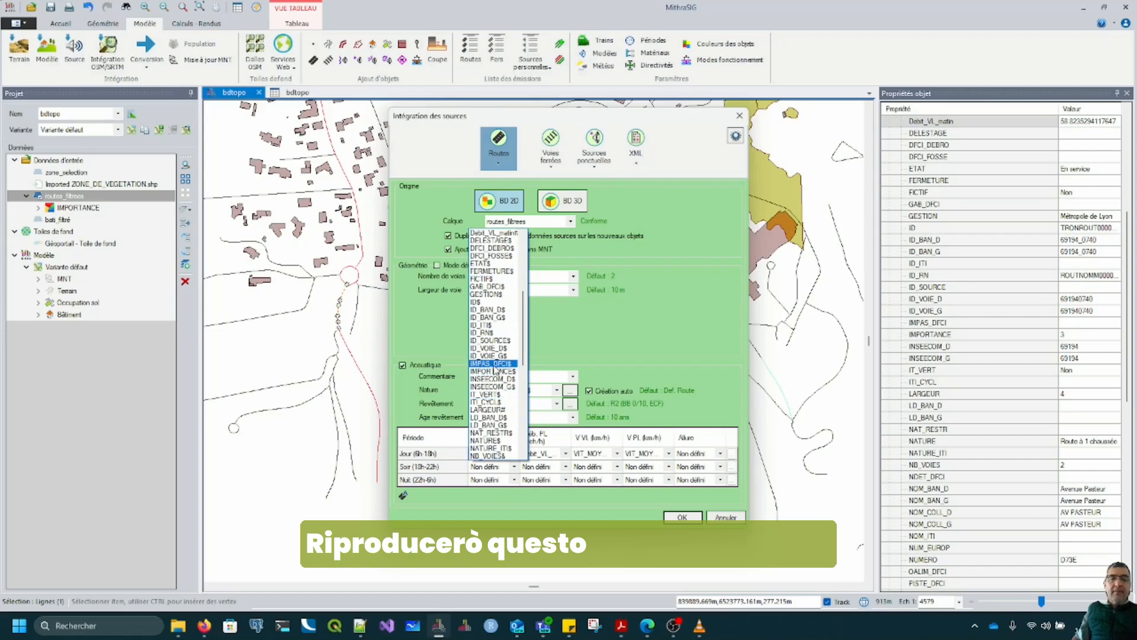
scroll(495, 373, down, 4)
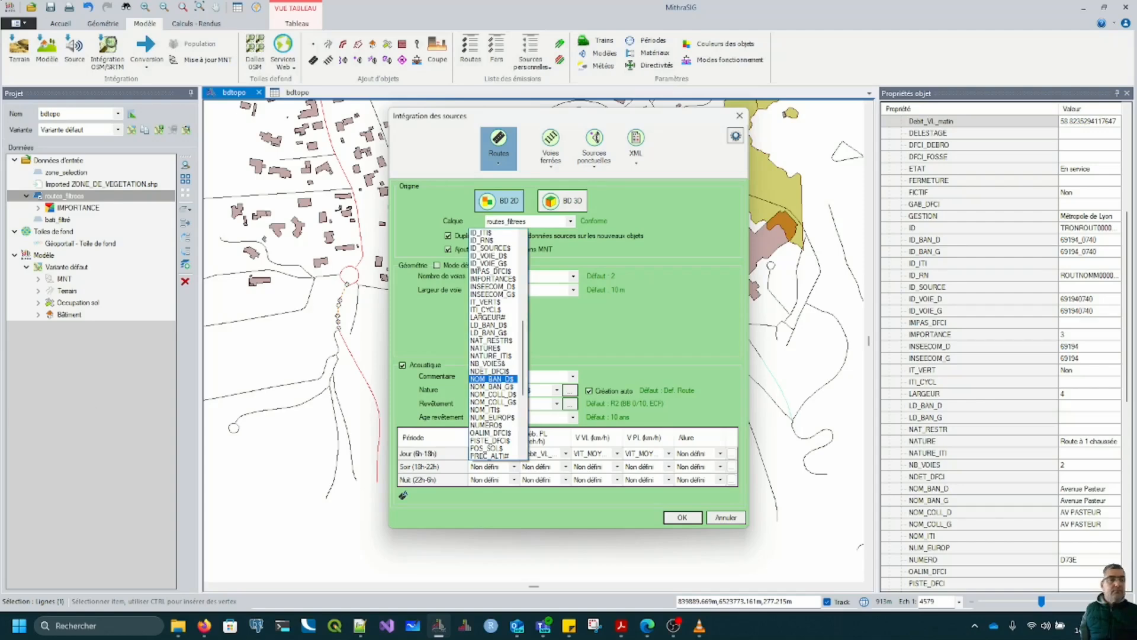
click(493, 379)
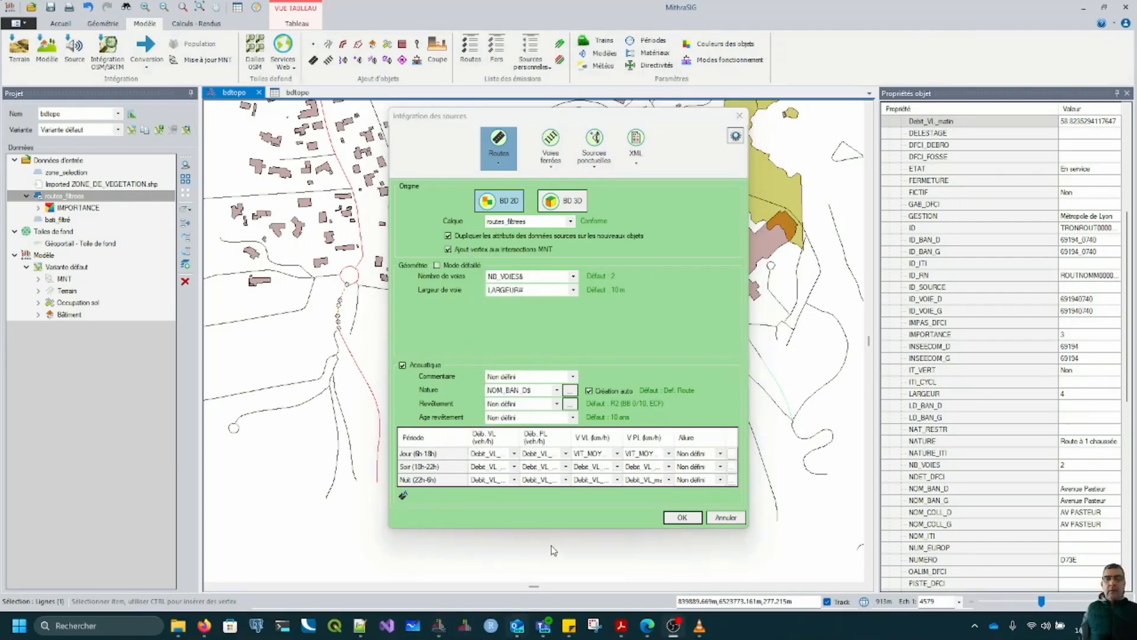
click(681, 517)
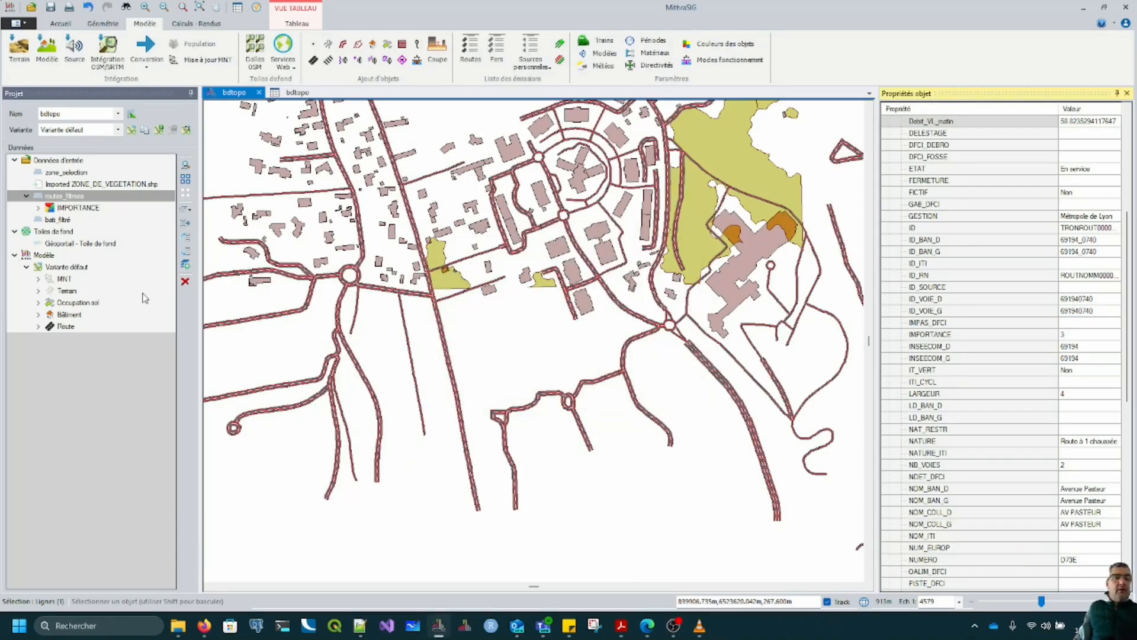
- Inspect the acoustic and geometry properties of the integrated Chemin des Esses road and close its properties
click(443, 329)
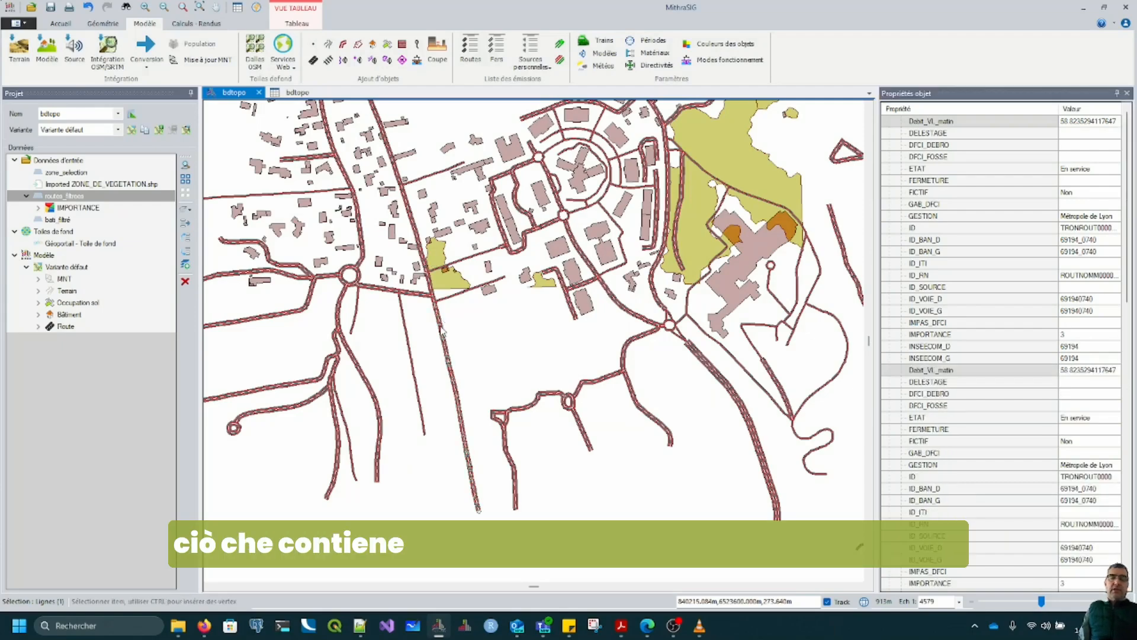
double_click(441, 329)
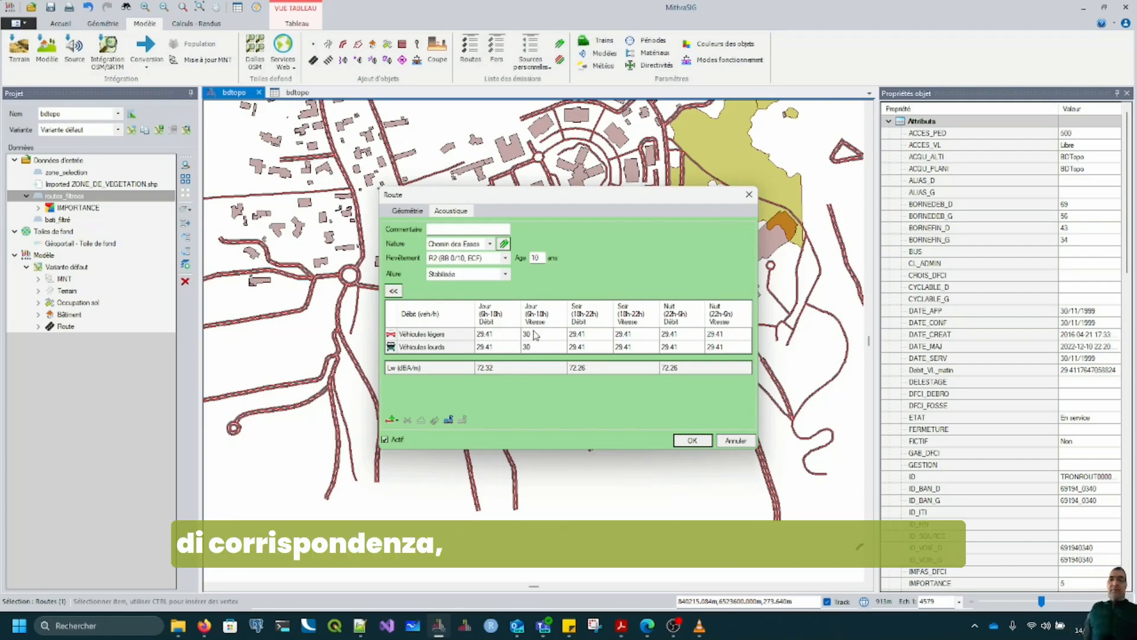
click(408, 210)
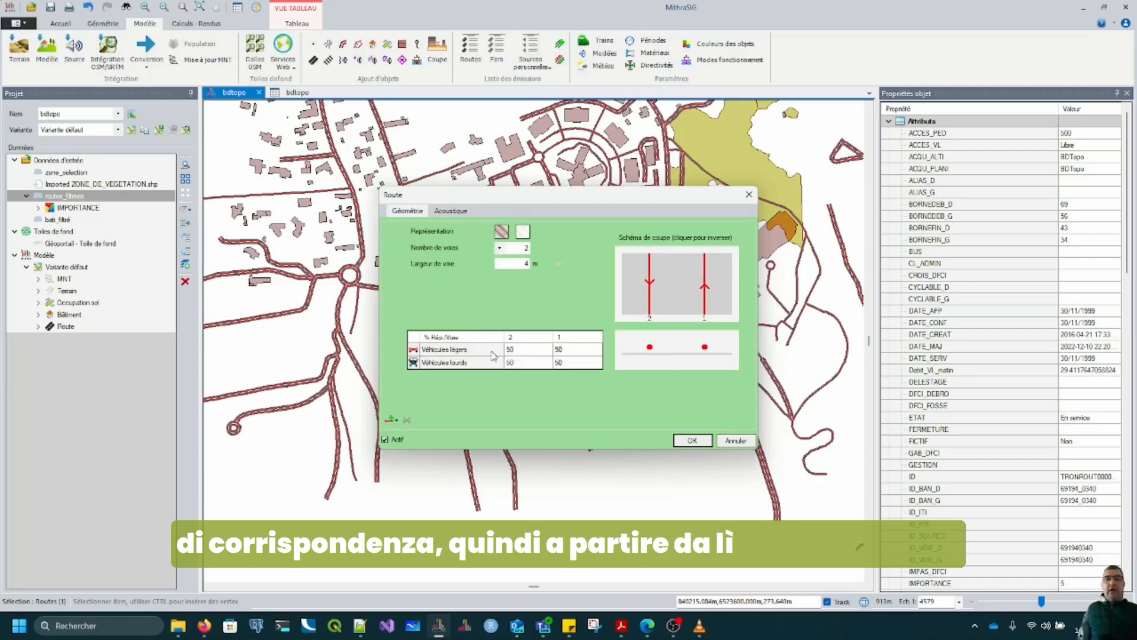
click(449, 212)
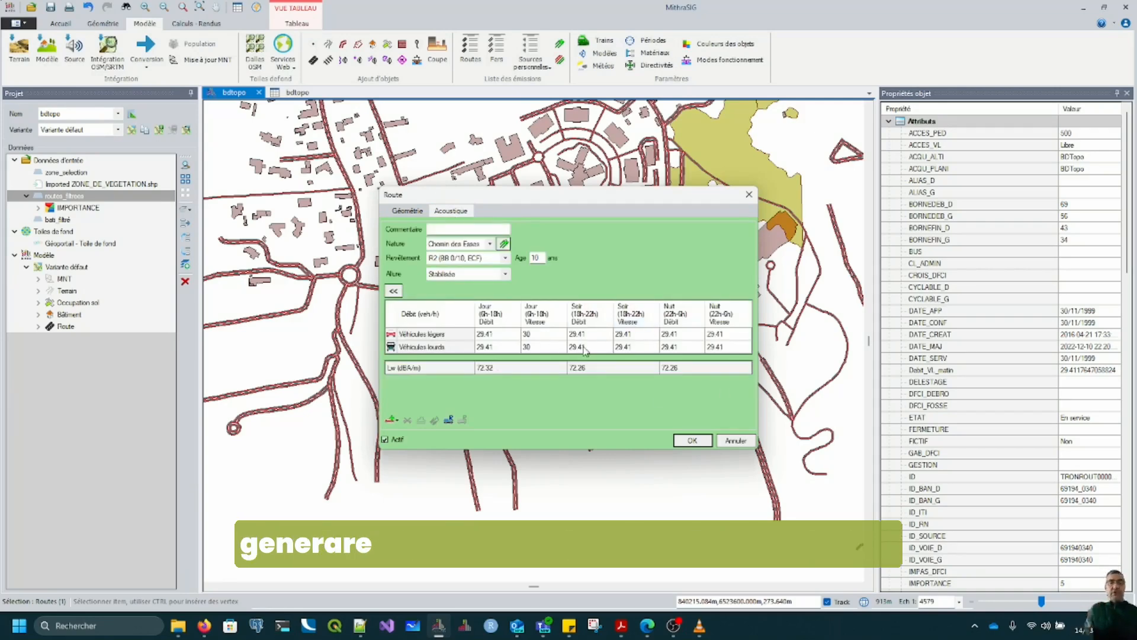
click(693, 441)
- Review the list of road sources, locate Route 285 on the map and close the list
click(470, 51)
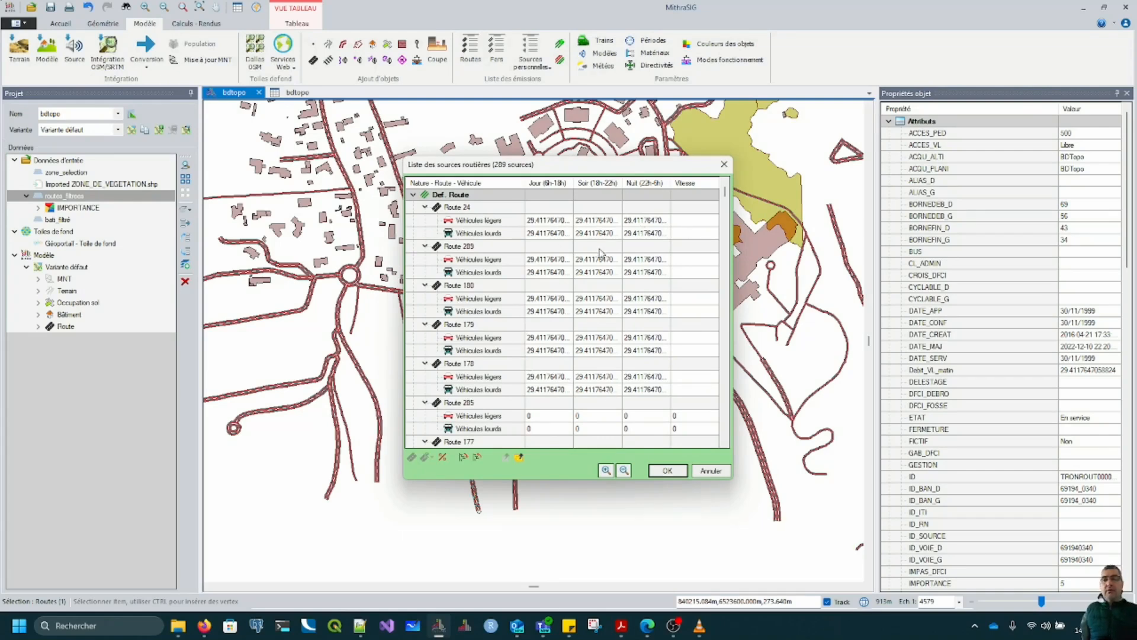
scroll(598, 392, down, 2)
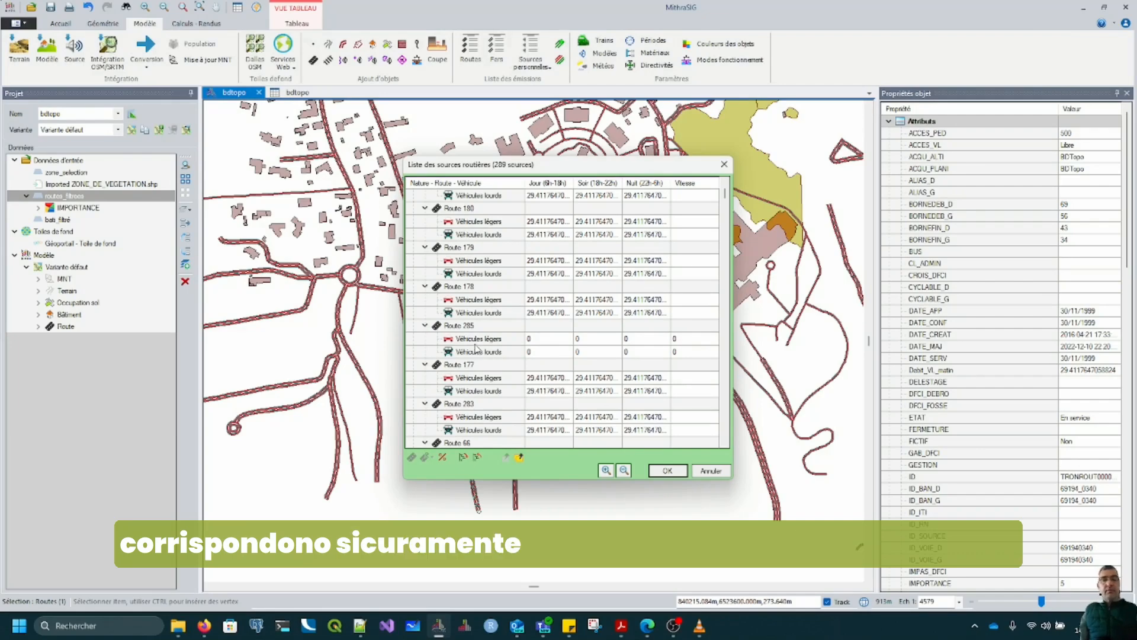
click(468, 327)
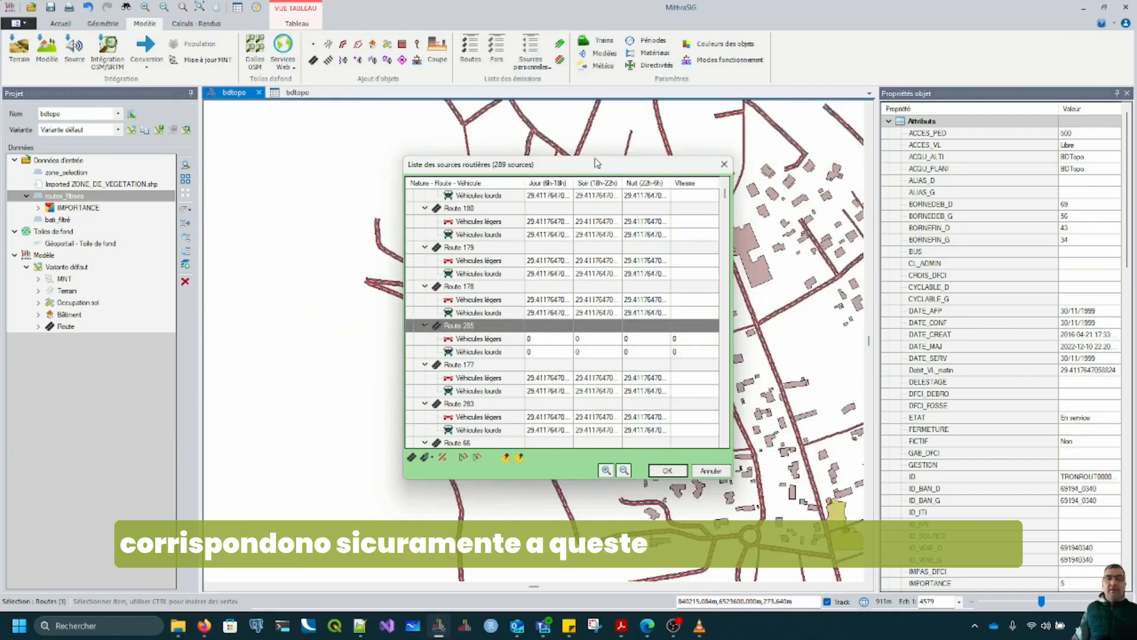
drag(590, 170, 1064, 257)
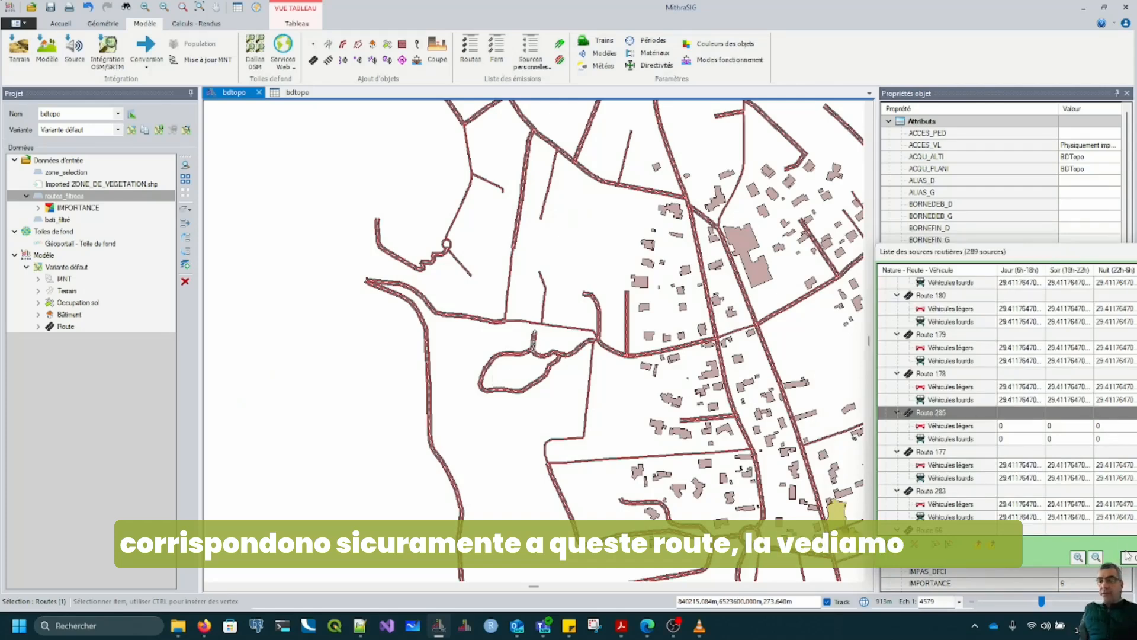
drag(1080, 259, 745, 83)
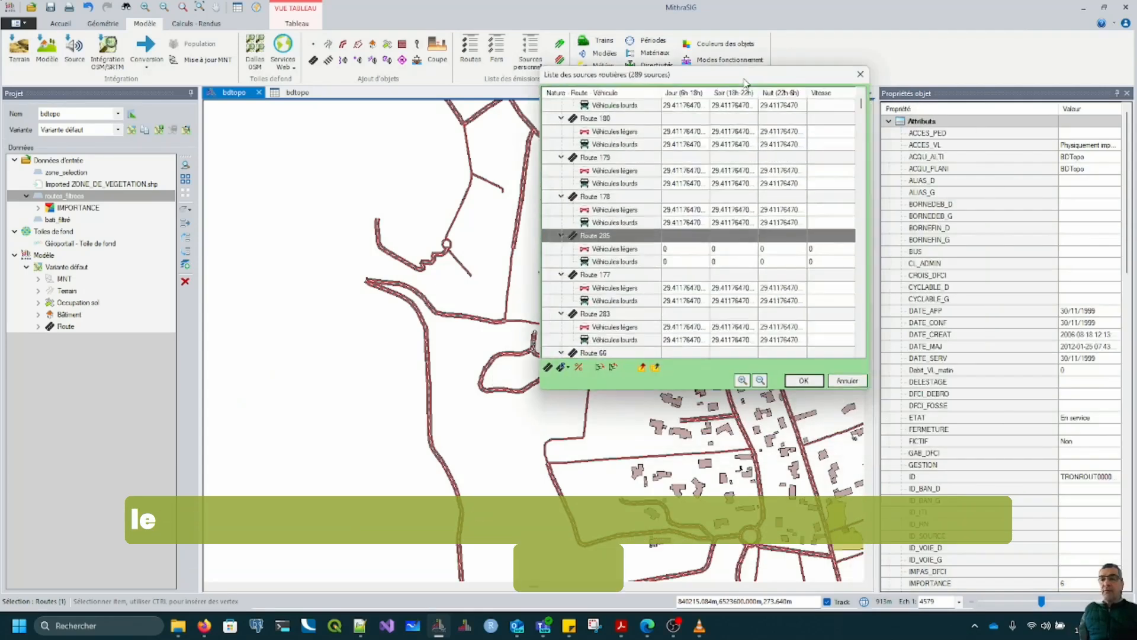
click(803, 381)
- Hide the Bâtiment and Route model layers, display routes_filtrees around the located road and switch to the table view
scroll(525, 359, up, 3)
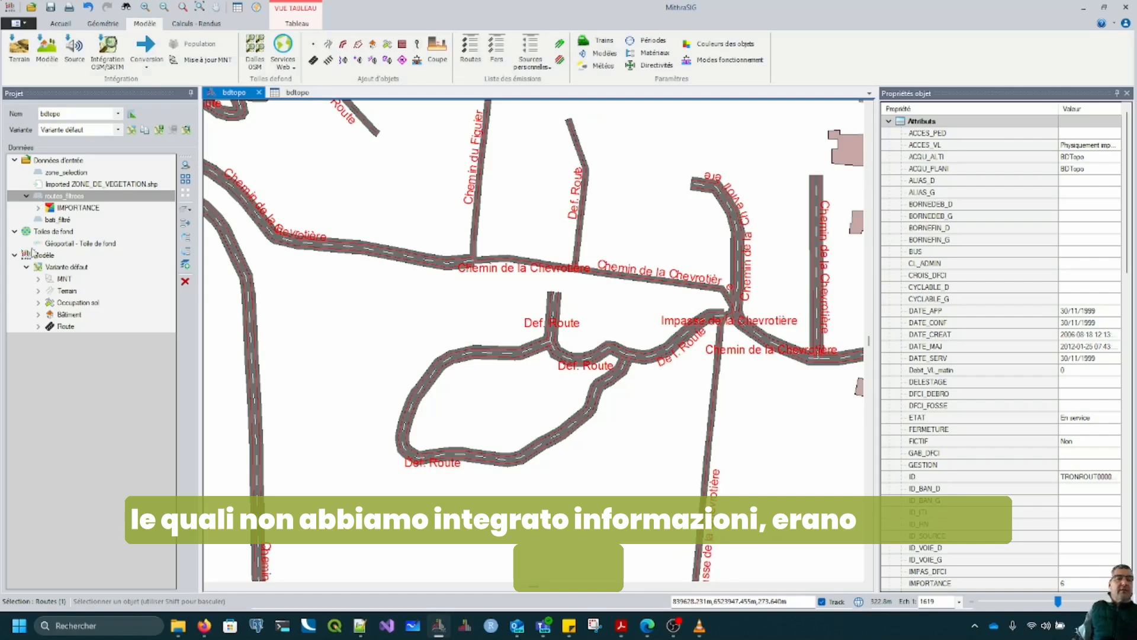
click(52, 315)
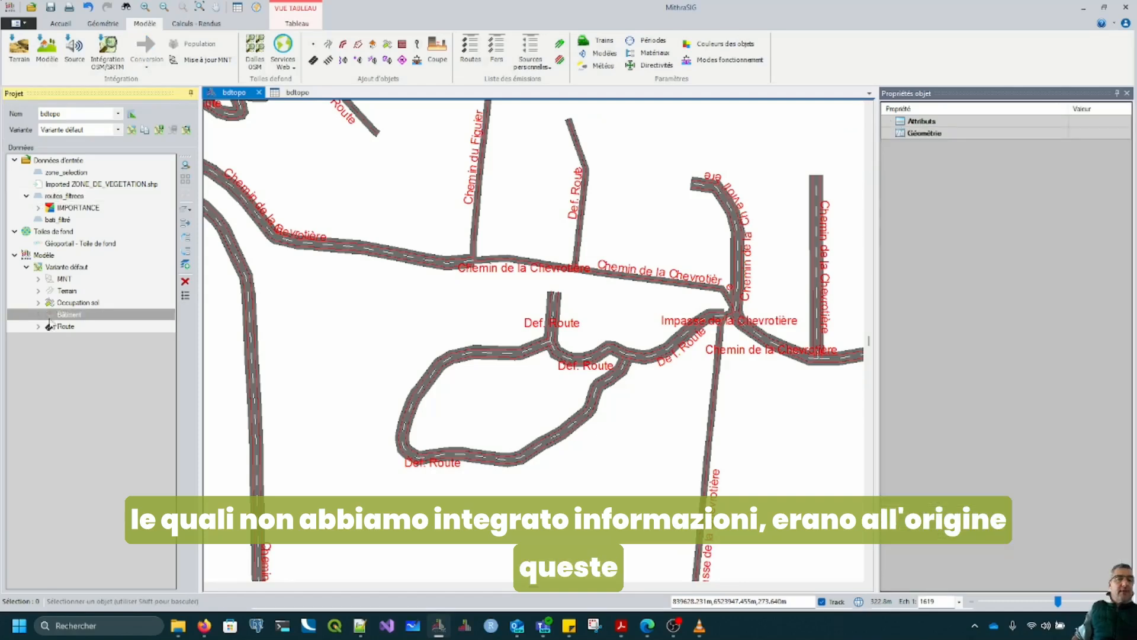
click(51, 325)
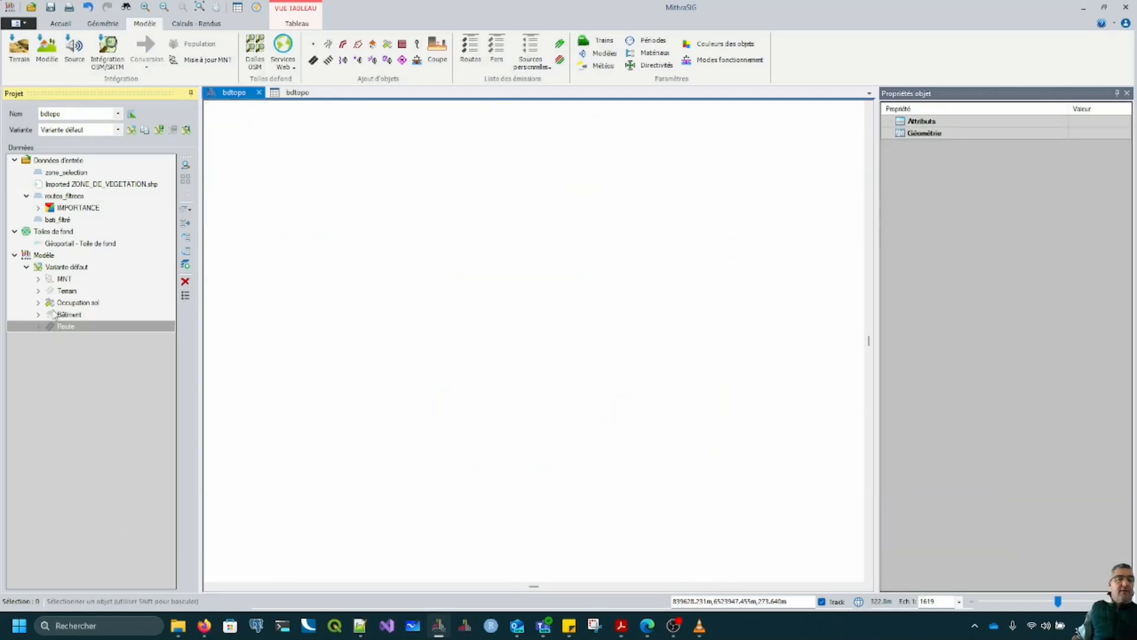
click(39, 199)
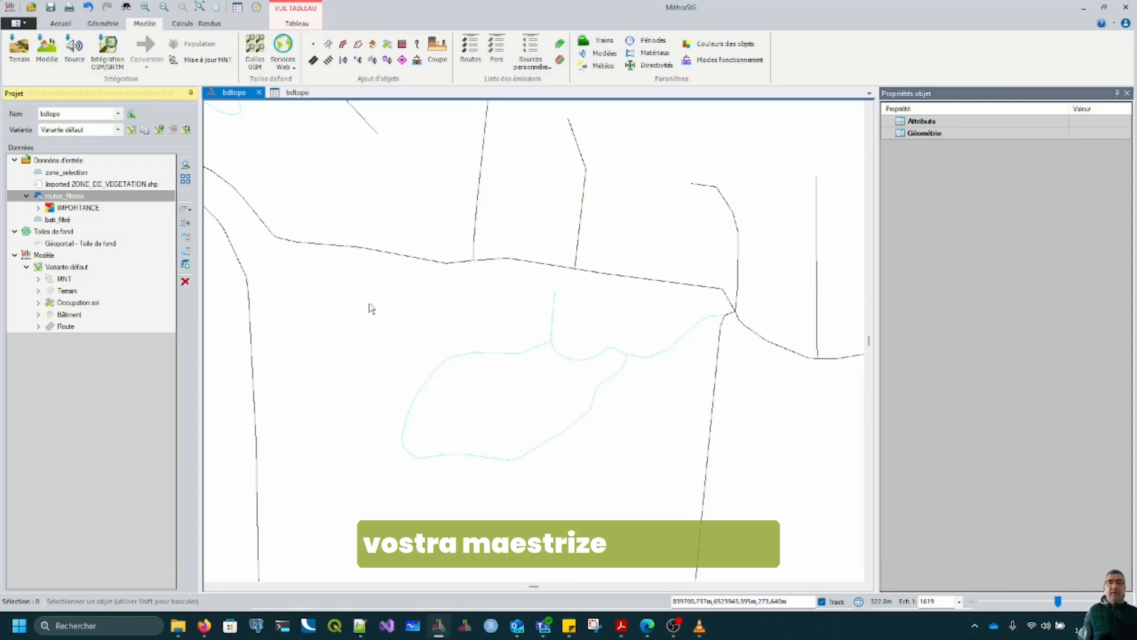
click(296, 92)
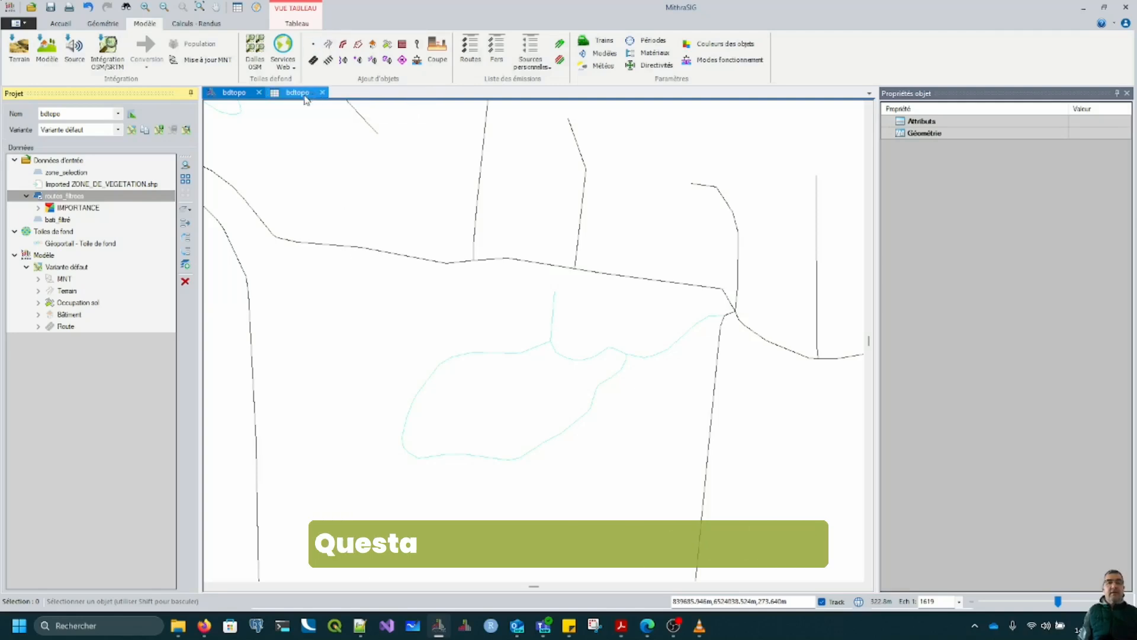